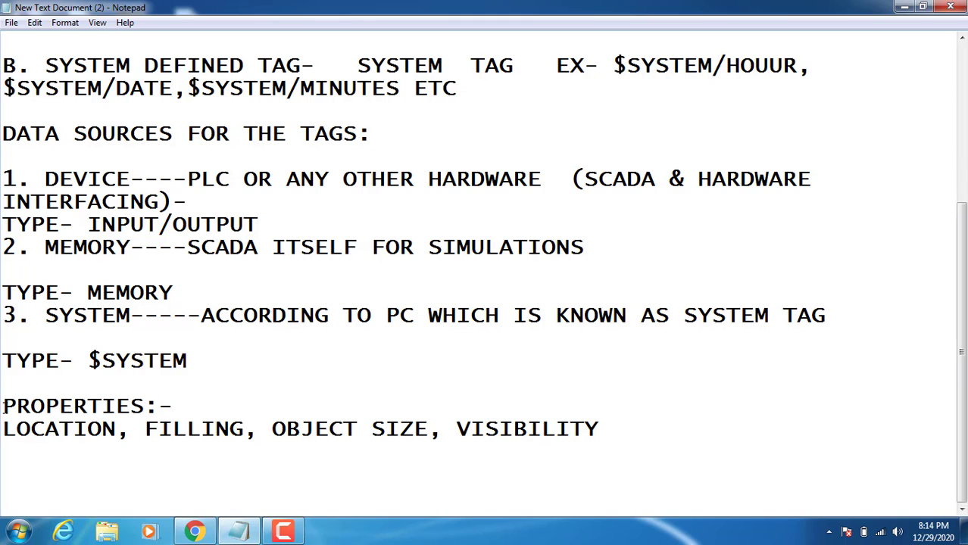
Review the PROPERTIES list in the notes, covering location, filling, object size and visibility, and put the notes away
left_click_drag(11, 406, 162, 408)
left_click(160, 406)
left_click_drag(50, 434, 102, 430)
left_click(190, 428)
left_click(354, 429)
left_click(529, 424)
left_click(905, 7)
Refresh the desktop and launch InTouch, showing its Application Manager full screen
right_click(416, 137)
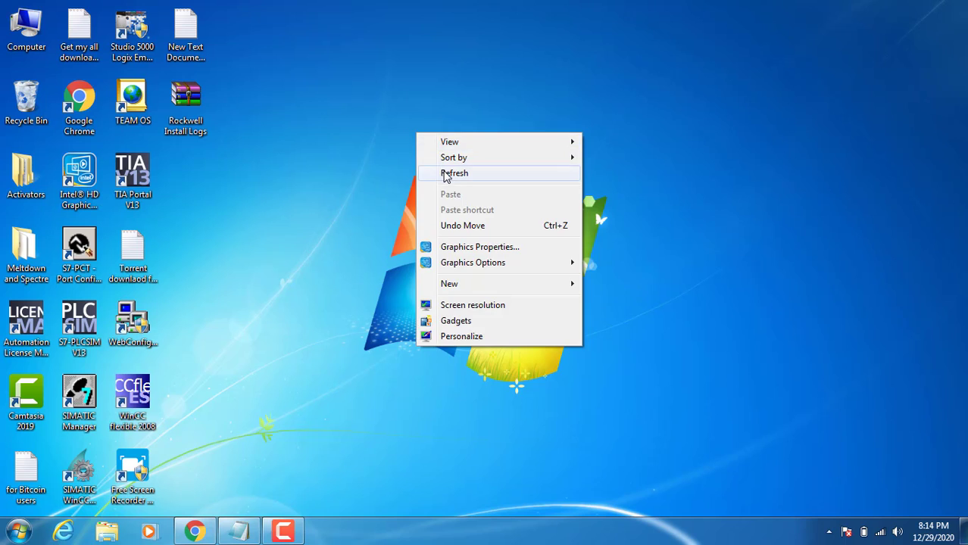
left_click(446, 174)
left_click(18, 532)
type("intouch")
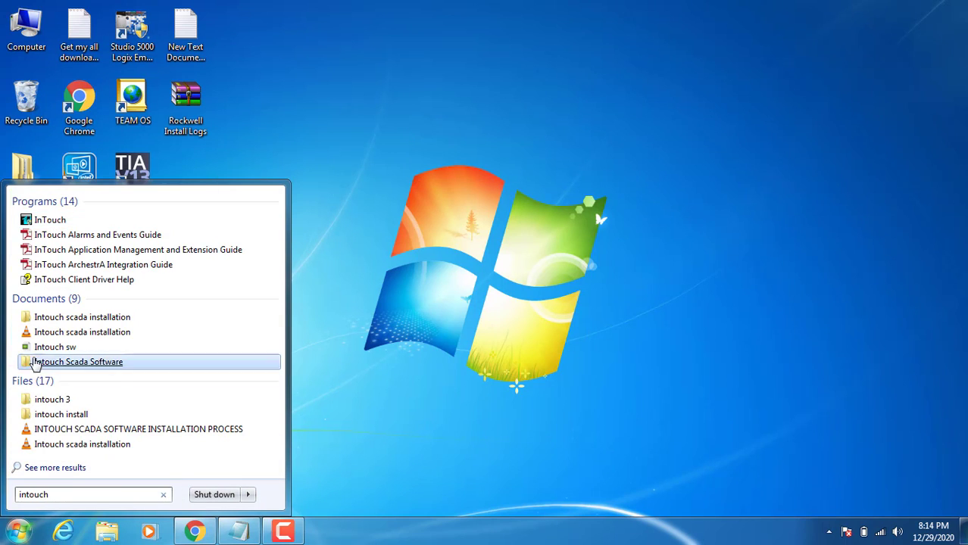
left_click(45, 219)
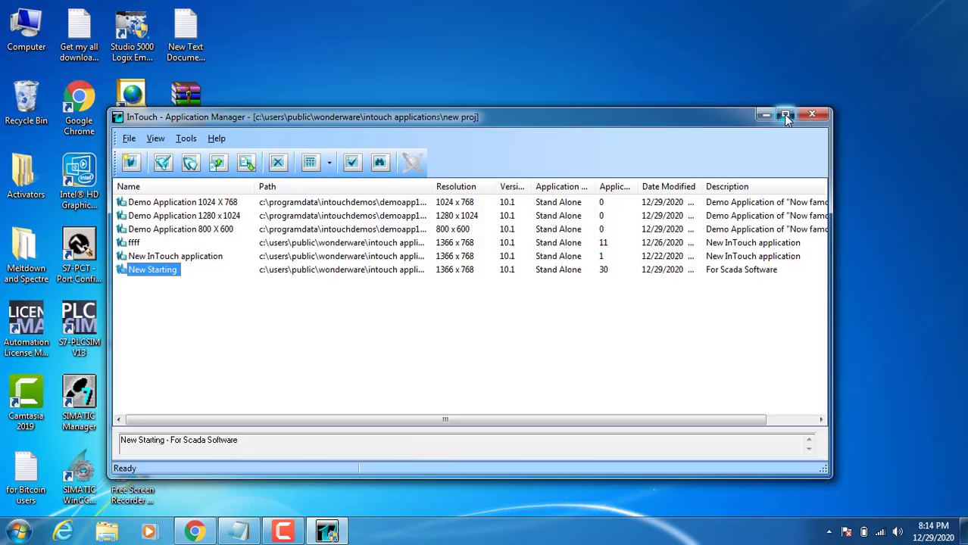
left_click(785, 115)
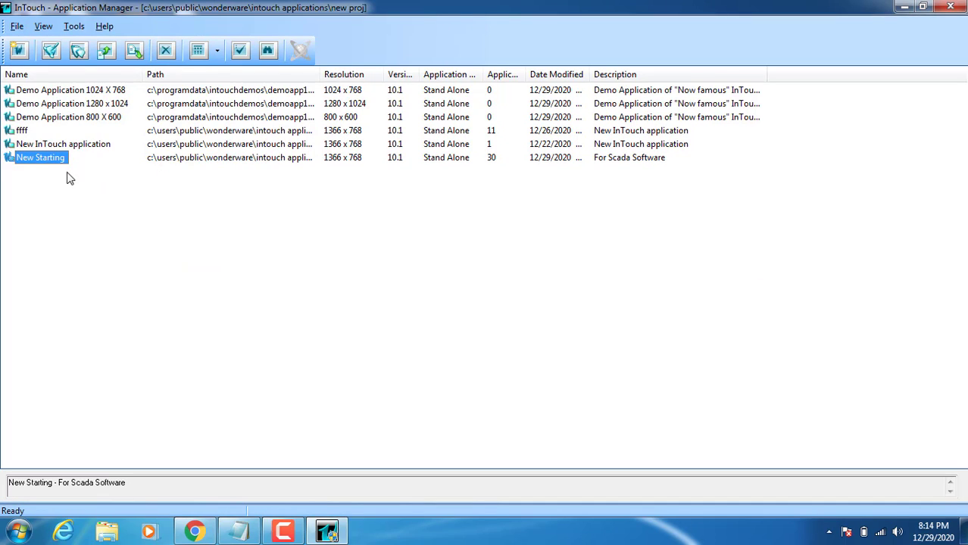
Open the New Starting application in WindowMaker, dismissing the license notice, and load its Temp. Control window
double_click(35, 161)
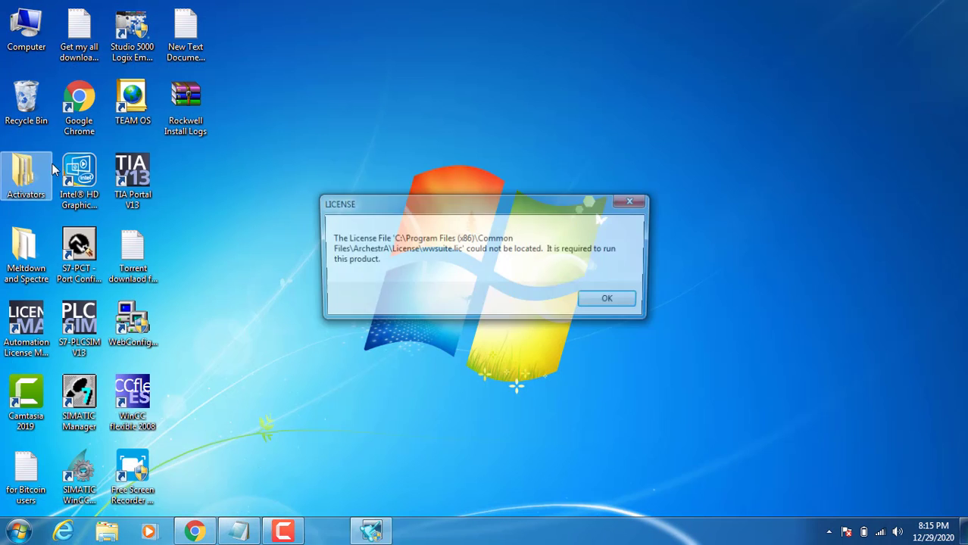
left_click(613, 300)
left_click(614, 299)
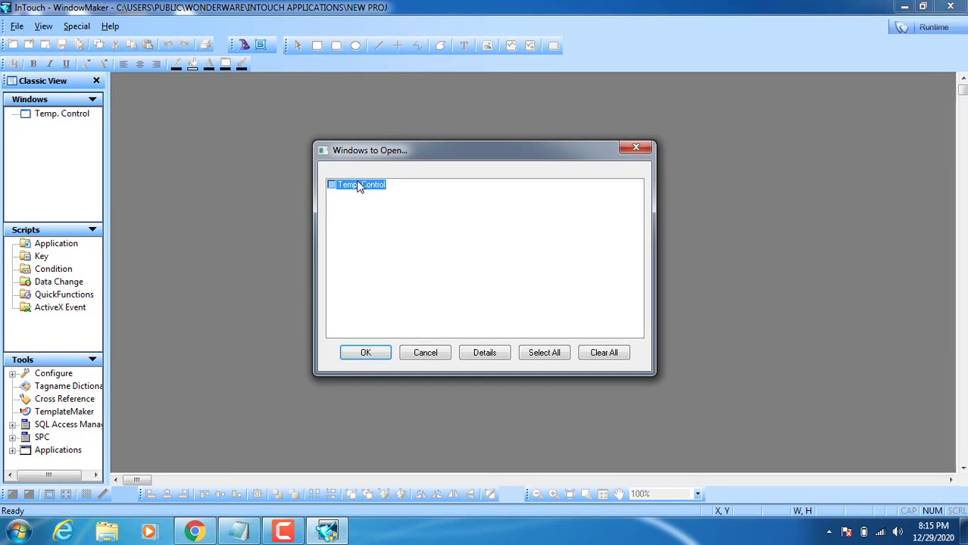
left_click(367, 352)
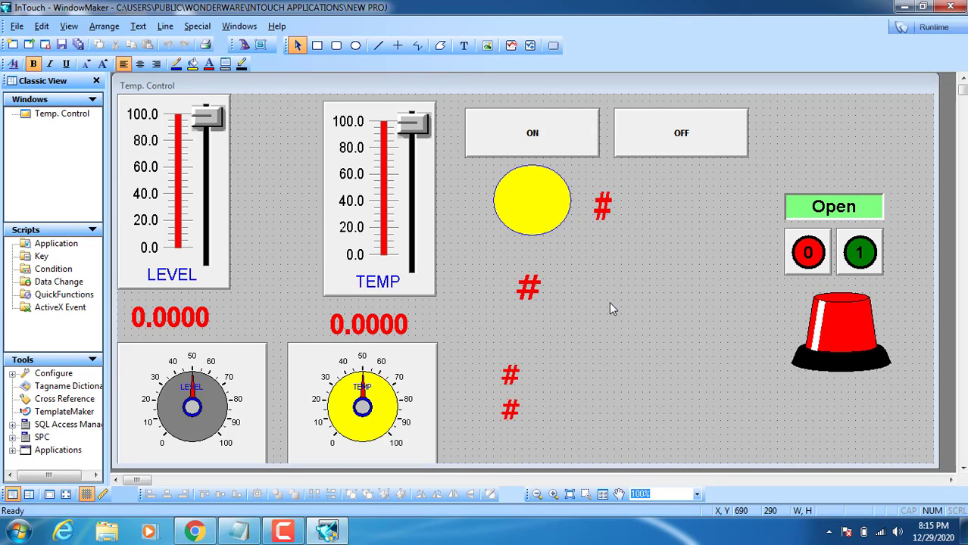
Delete the ON and OFF buttons and all remaining objects from the Temp. Control window
left_click(680, 140)
key("Delete")
left_click(565, 131)
key("Delete")
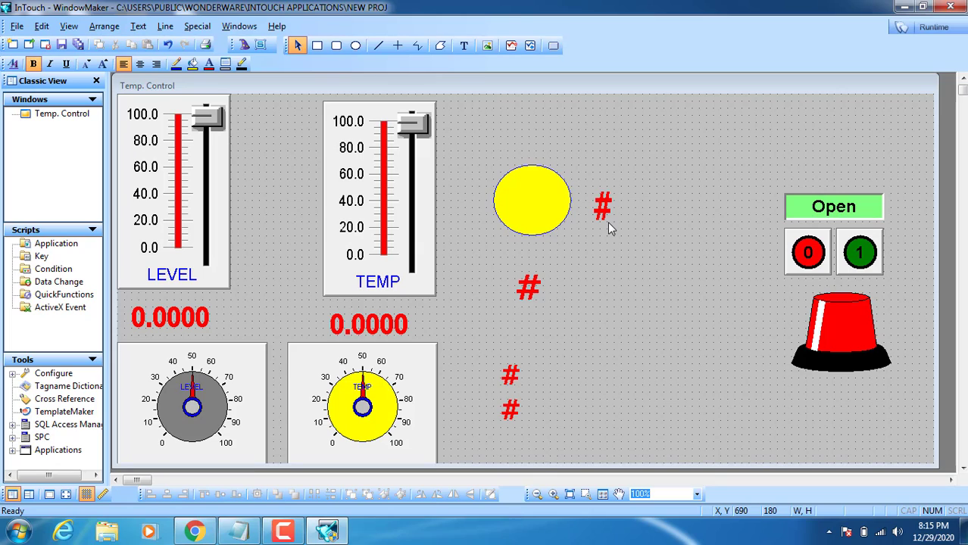
key("F2")
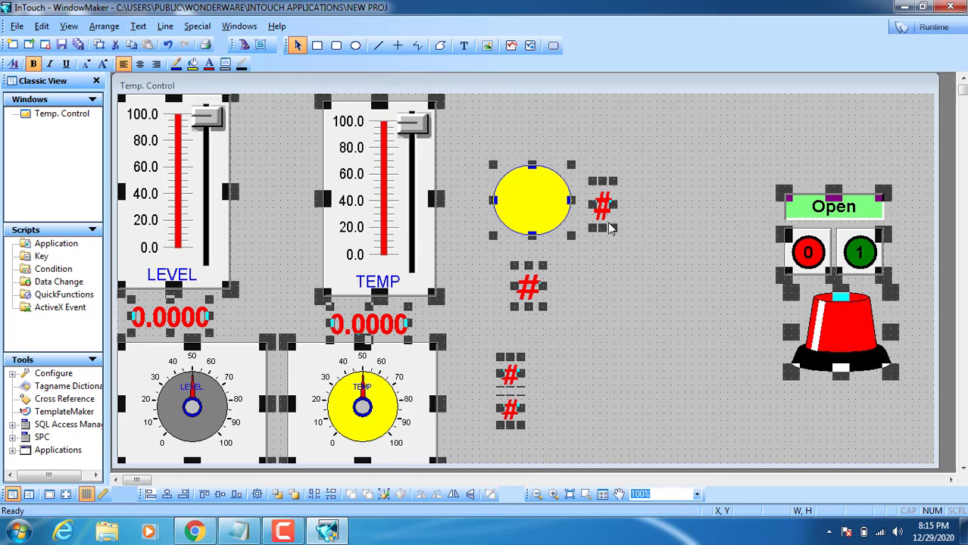
key("Delete")
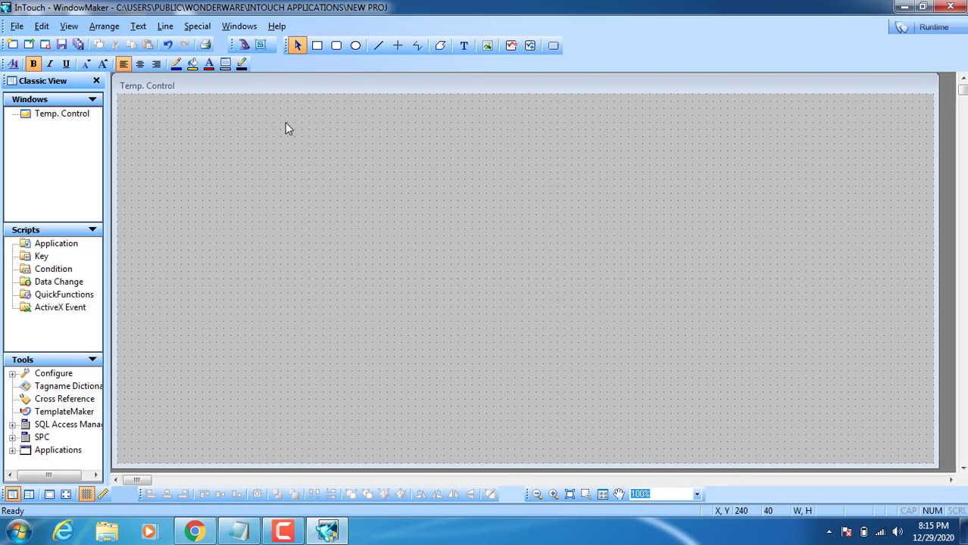
Insert a Vertical Slider from the wizards into the empty window and enlarge it to about 190 by 328
left_click(246, 47)
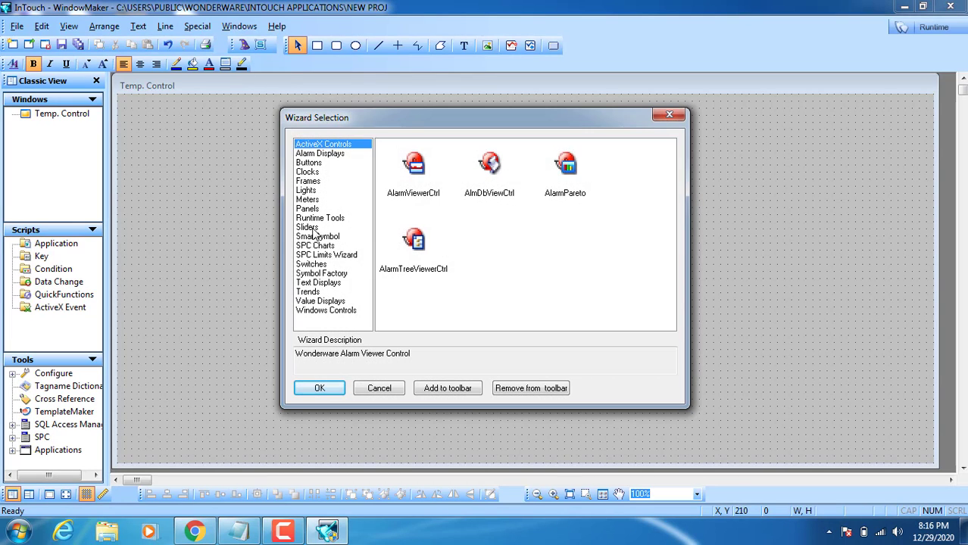
left_click(312, 228)
left_click(413, 166)
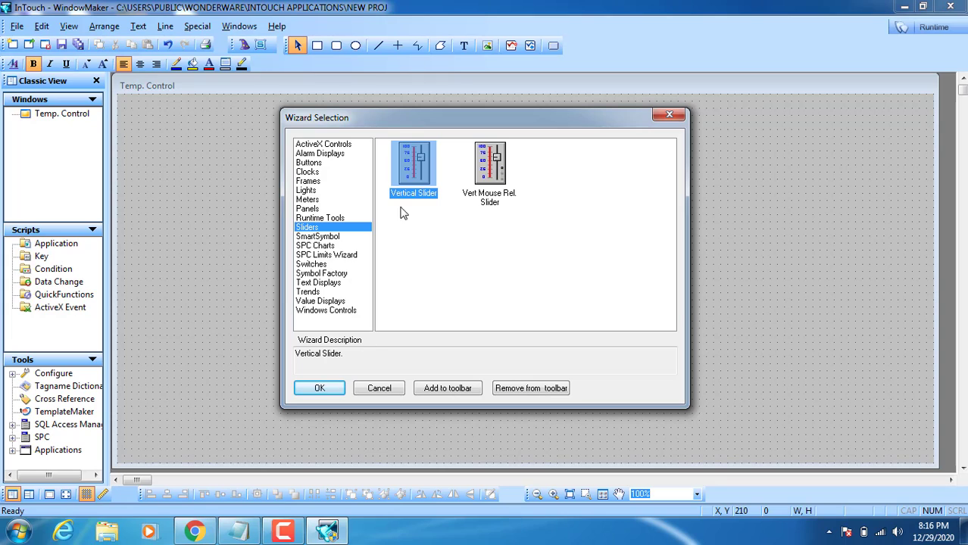
left_click(319, 388)
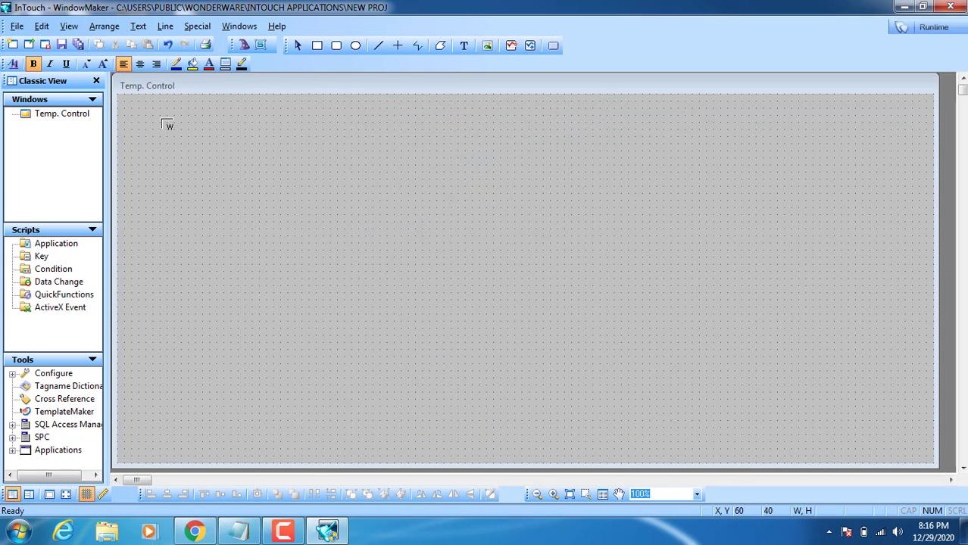
left_click(160, 121)
left_click_drag(219, 240, 294, 353)
left_click_drag(239, 271, 218, 257)
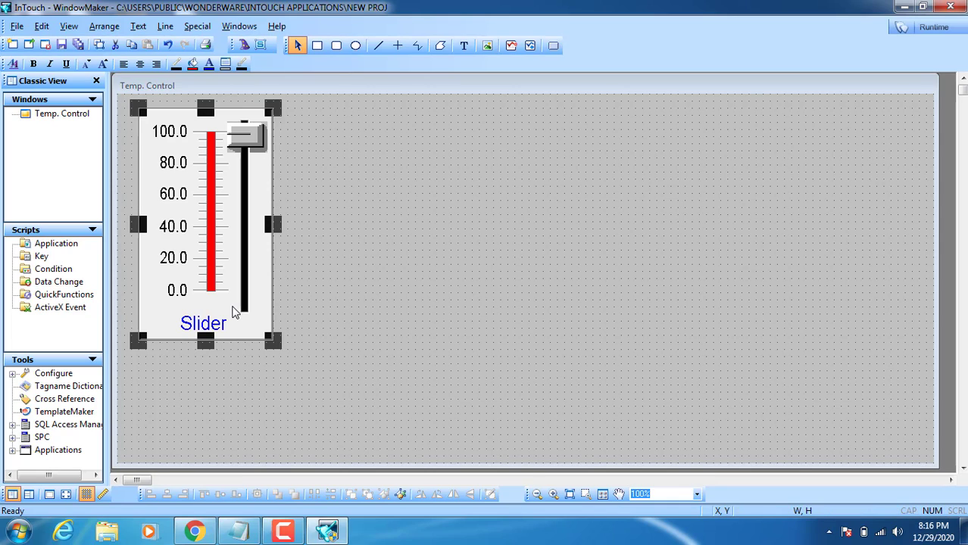
double_click(195, 249)
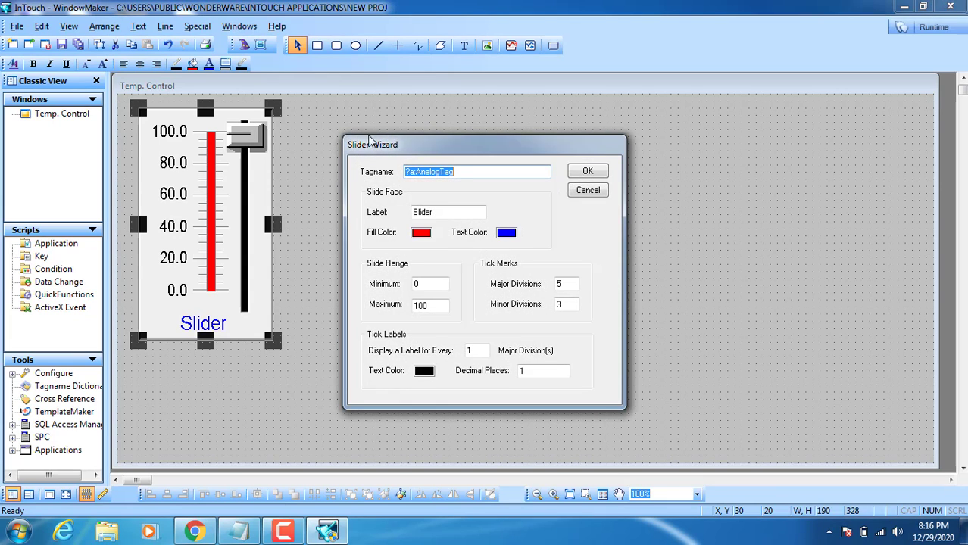
left_click_drag(373, 146, 358, 122)
left_click(575, 167)
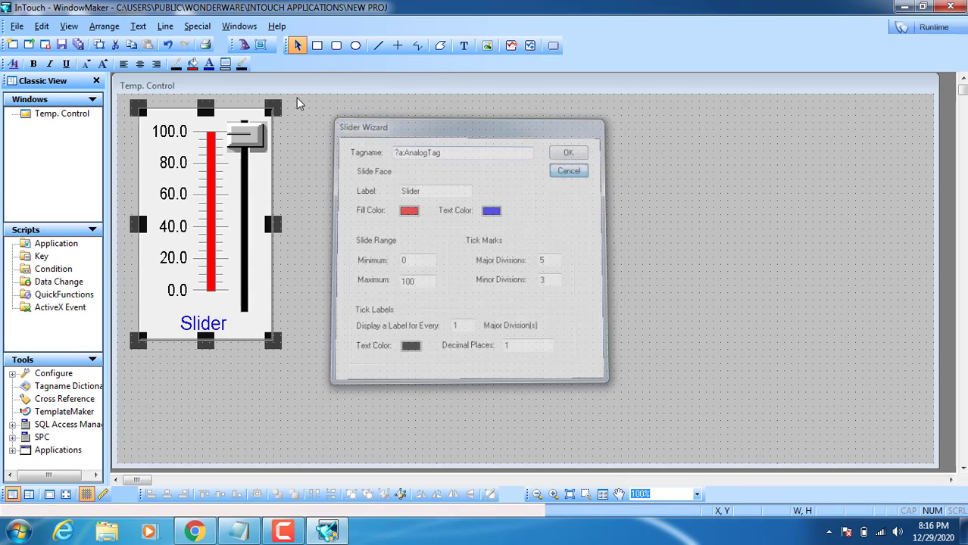
left_click(197, 25)
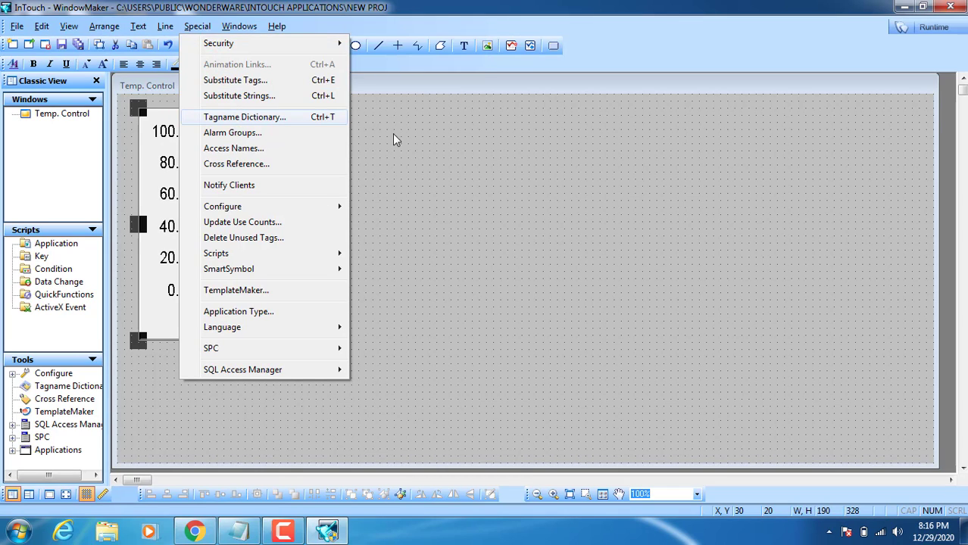
left_click(478, 183)
Move the slider to about X 10, Y 20 and assign it the tagname a1
left_click(185, 211)
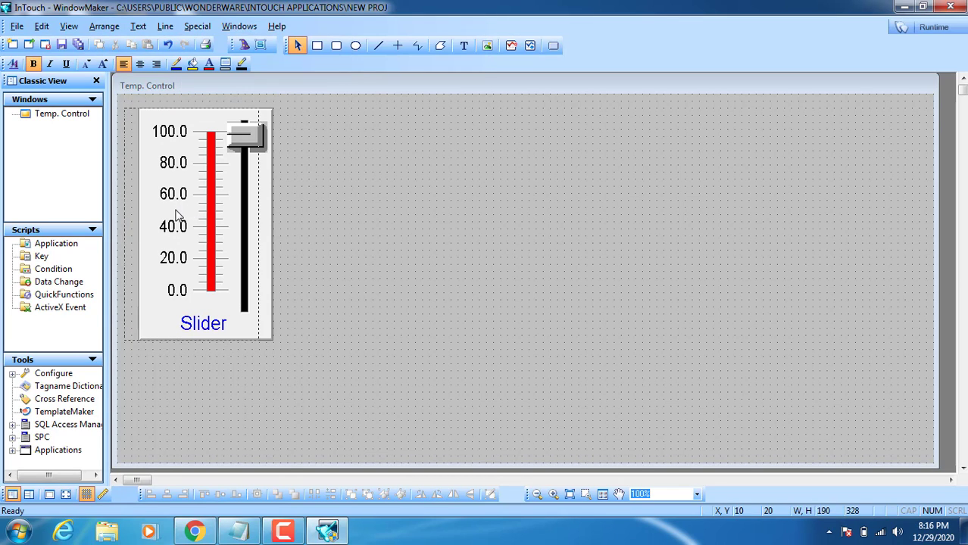
left_click_drag(185, 215, 175, 215)
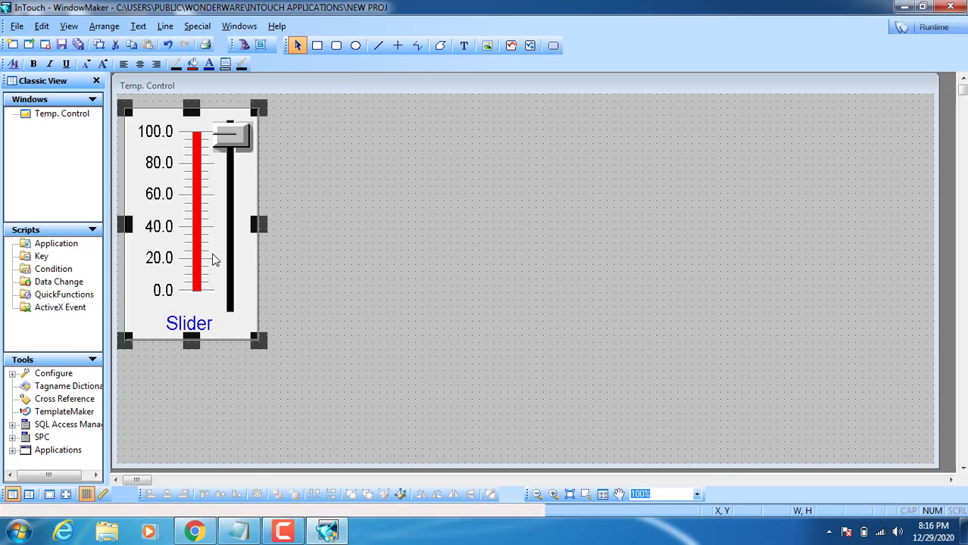
double_click(203, 206)
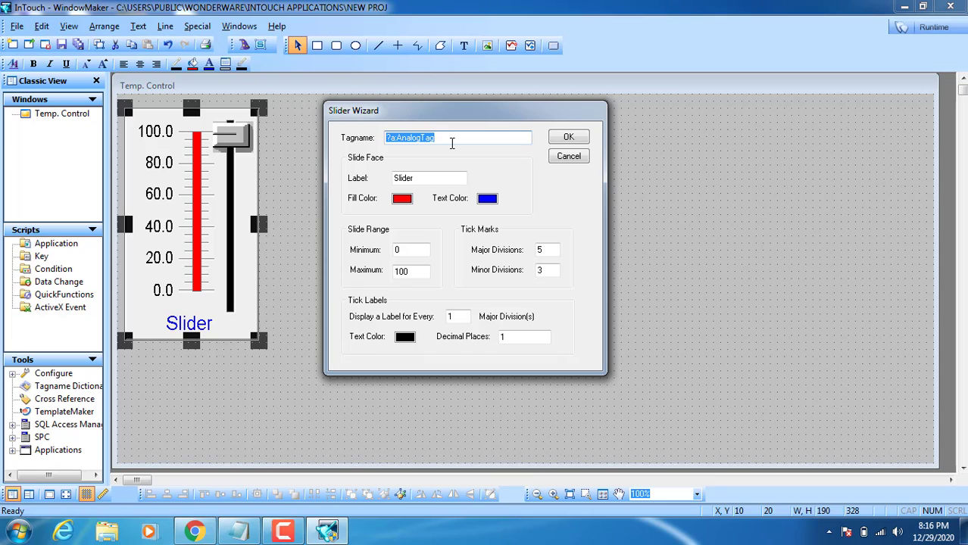
type("a")
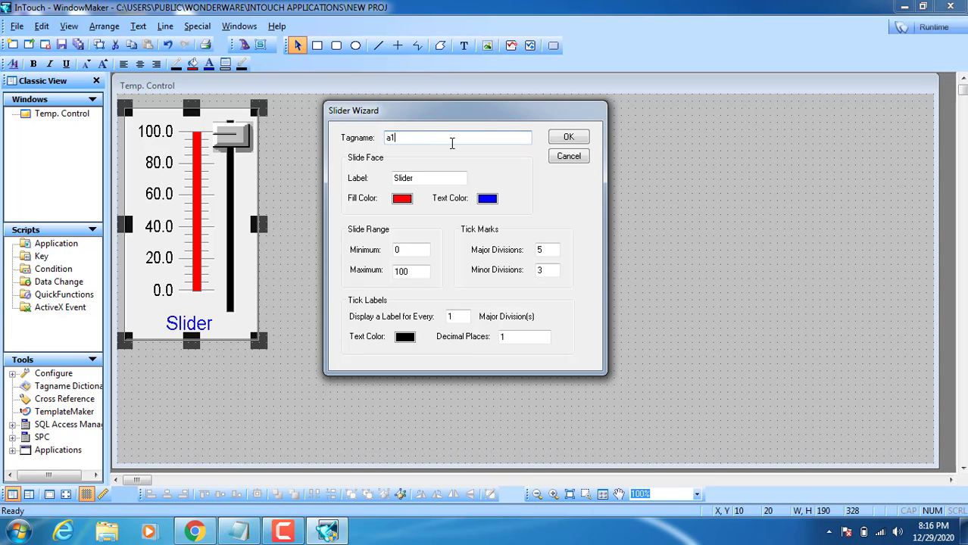
type("1")
key("Tab")
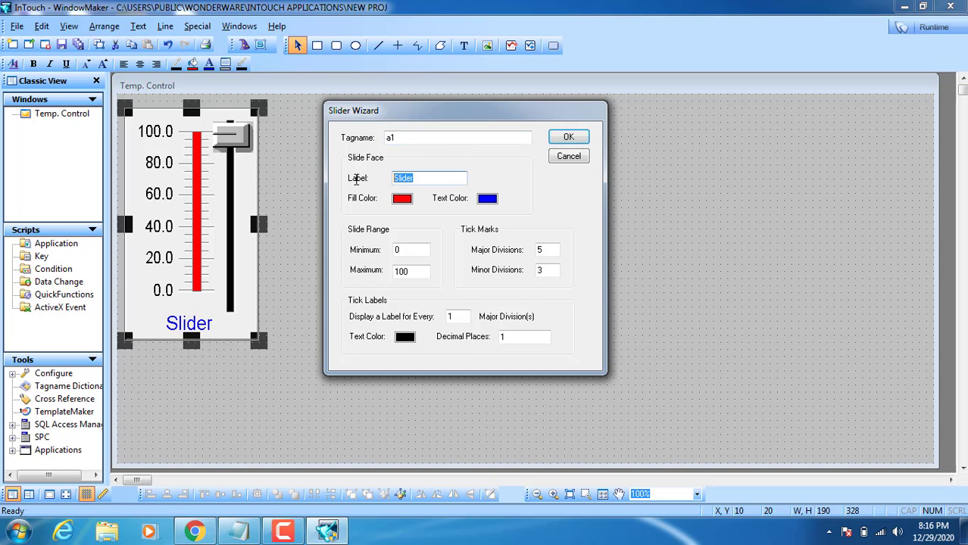
left_click(409, 250)
left_click(415, 271)
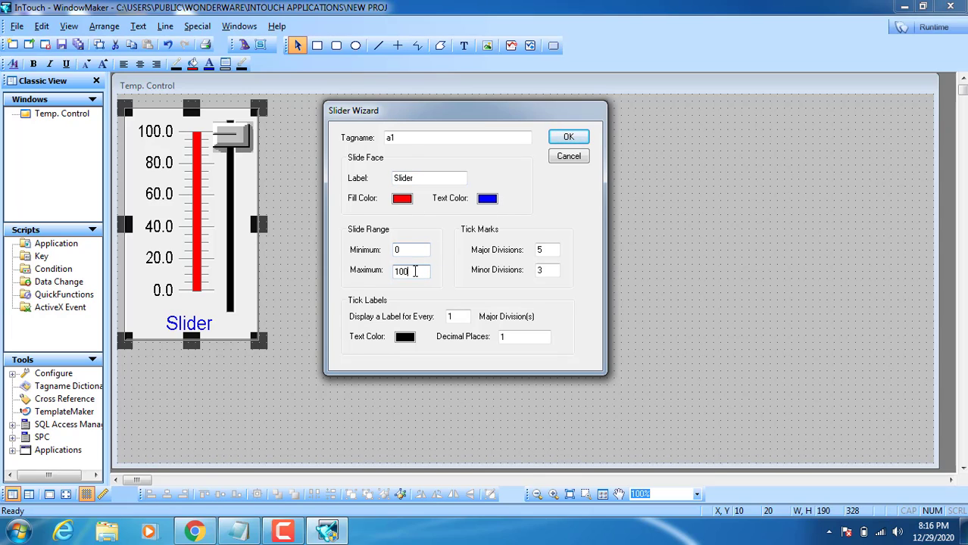
Define a1 as a new Memory Real tag, save it, and finish the slider's configuration
left_click(570, 139)
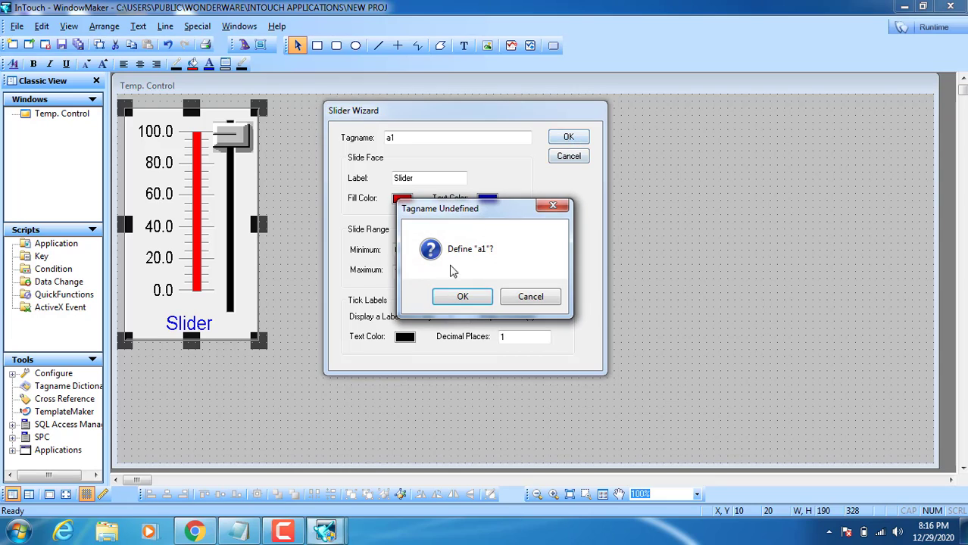
left_click(460, 298)
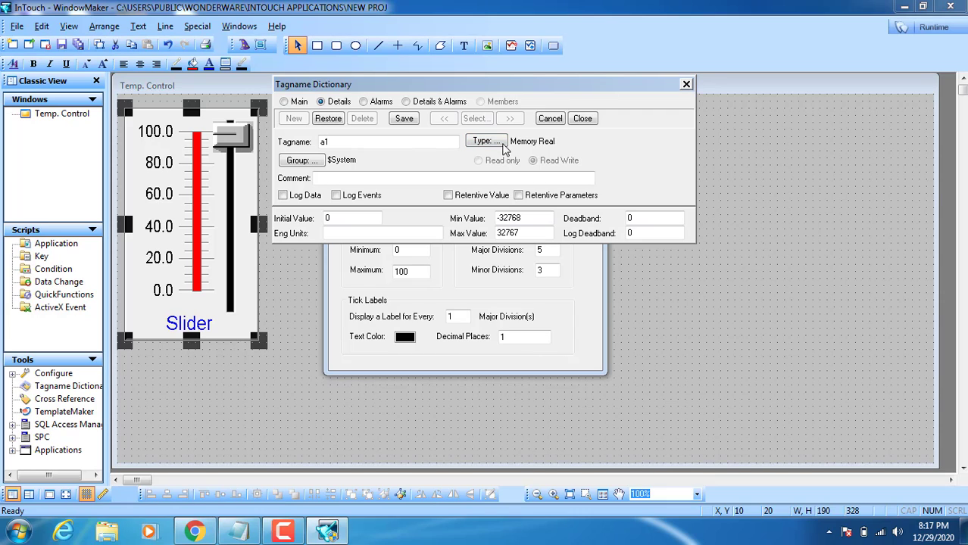
left_click(404, 120)
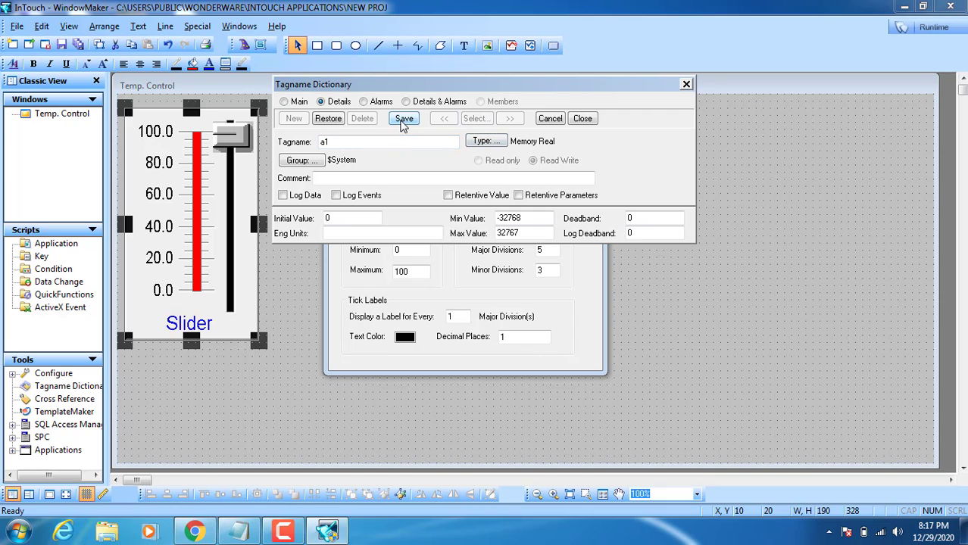
left_click(583, 119)
left_click(378, 201)
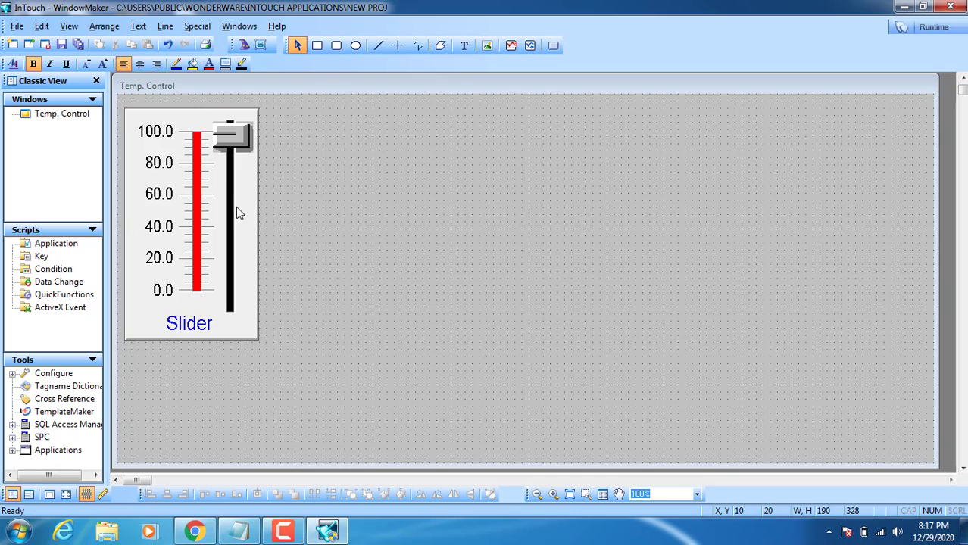
Add the text "#.###" below the slider and enlarge it to about 100 by 48
left_click(237, 205)
left_click(344, 199)
left_click(462, 46)
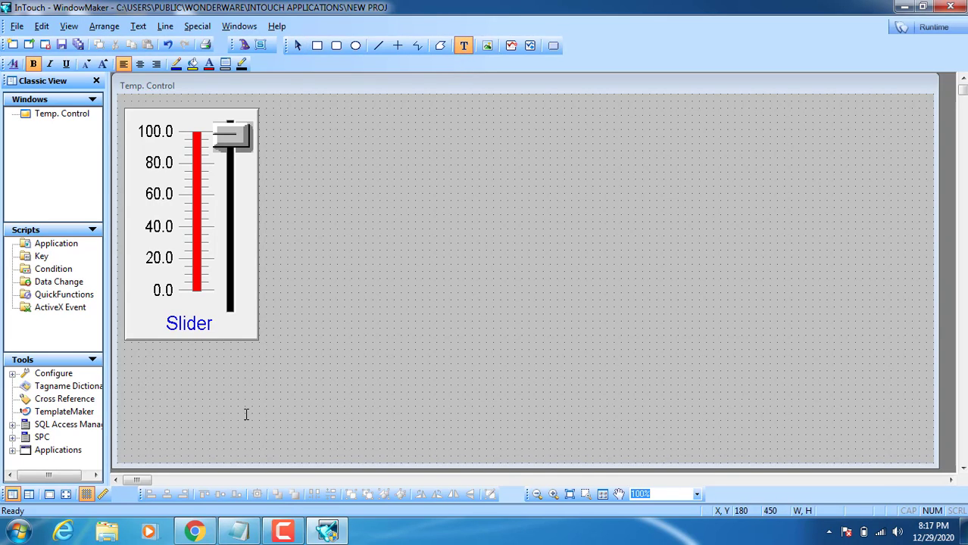
type("#.###")
left_click(165, 390)
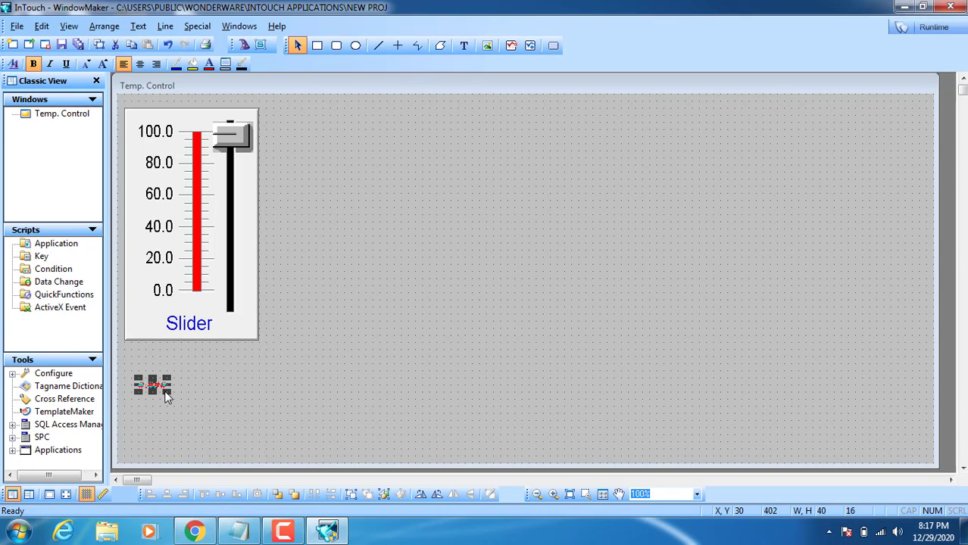
left_click_drag(166, 396, 185, 382)
Link the #.### text to an analog value display with the expression a1
left_click(195, 198)
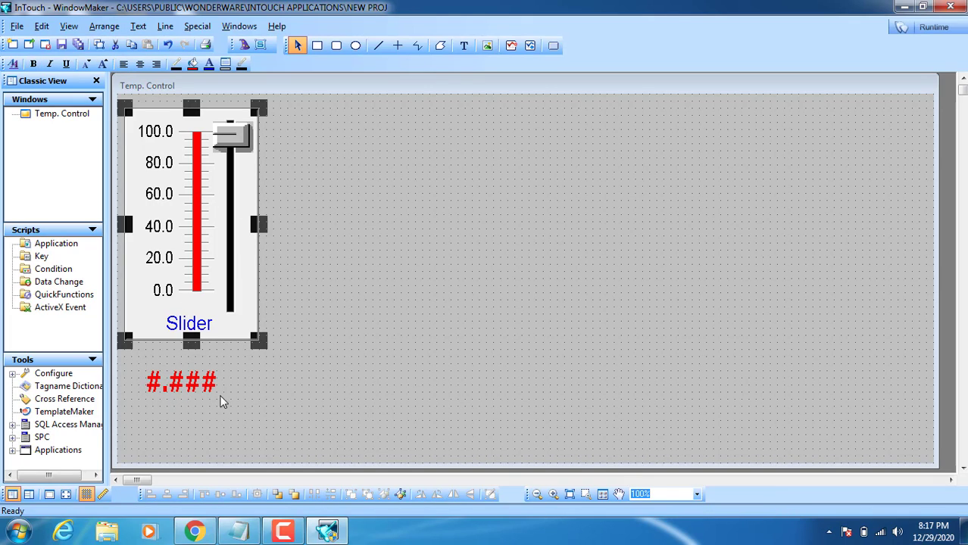
double_click(172, 388)
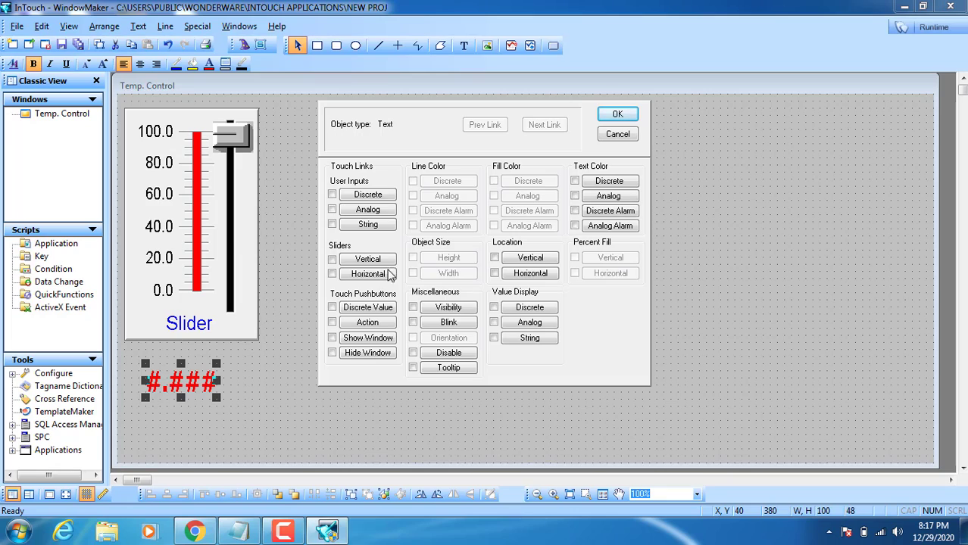
left_click(530, 322)
type("a1")
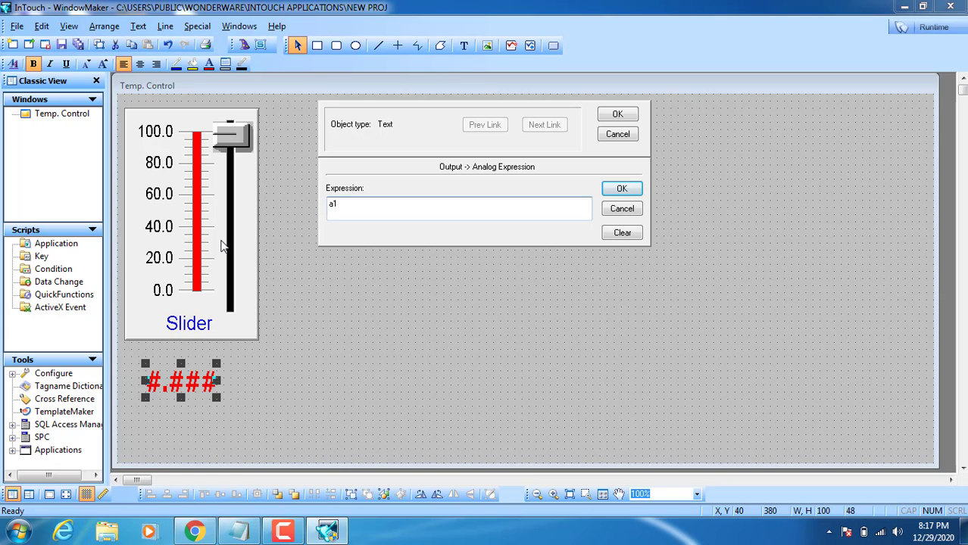
left_click(609, 115)
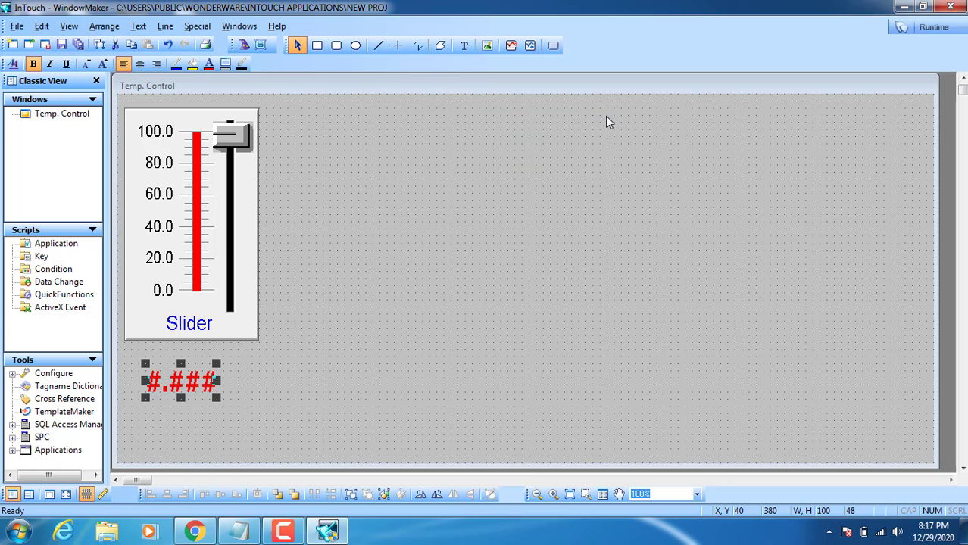
Switch the application to runtime in WindowViewer, dismissing the license notices
left_click(928, 27)
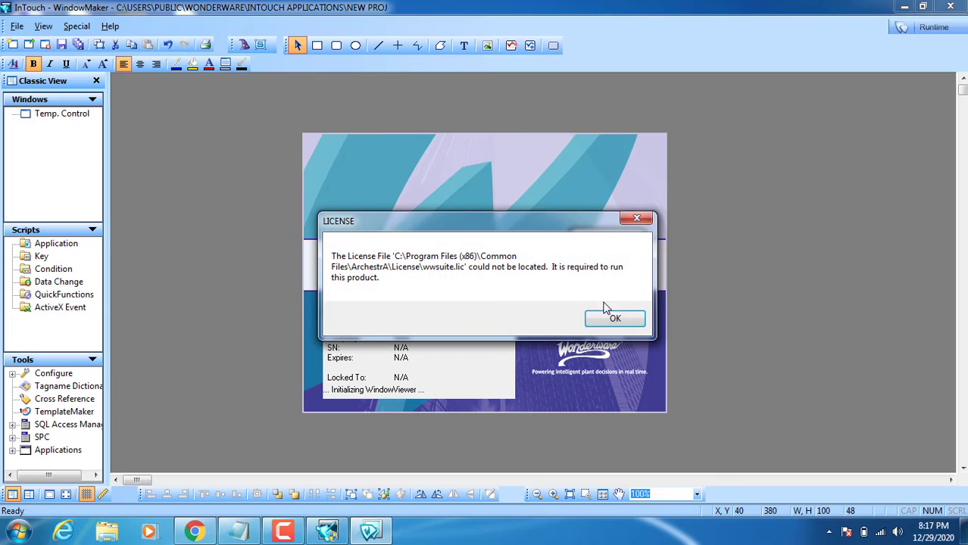
left_click(614, 316)
left_click(615, 312)
left_click(566, 314)
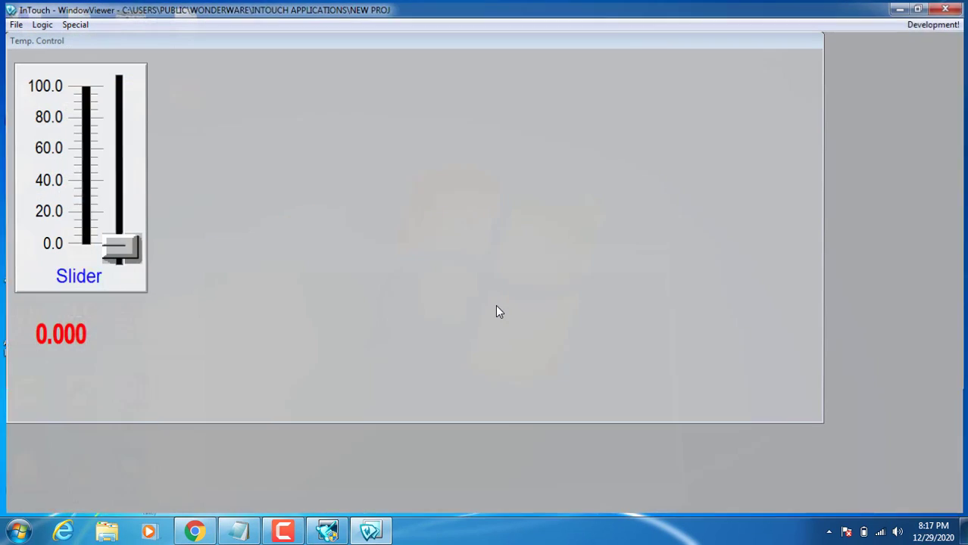
Raise the runtime slider to test the value display and return to development mode
left_click_drag(116, 247, 109, 159)
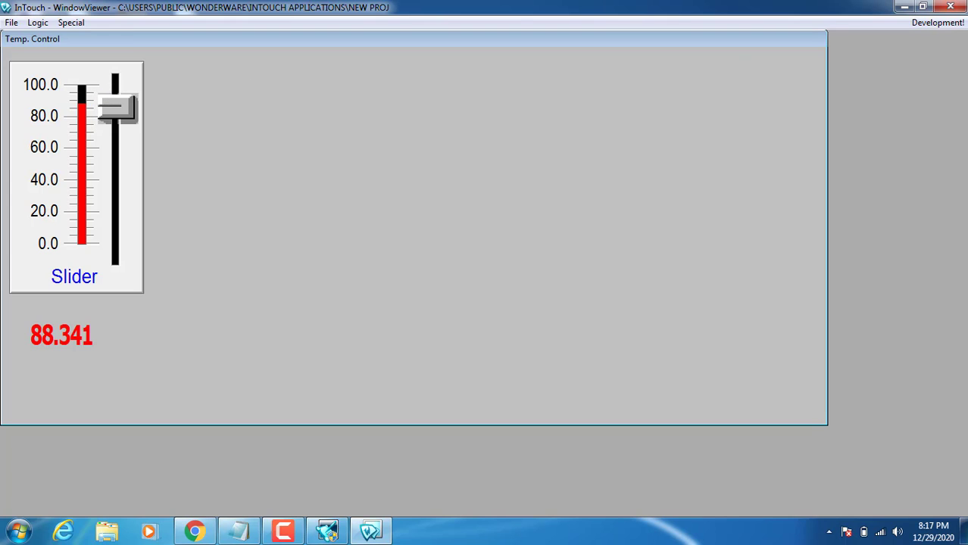
left_click(938, 22)
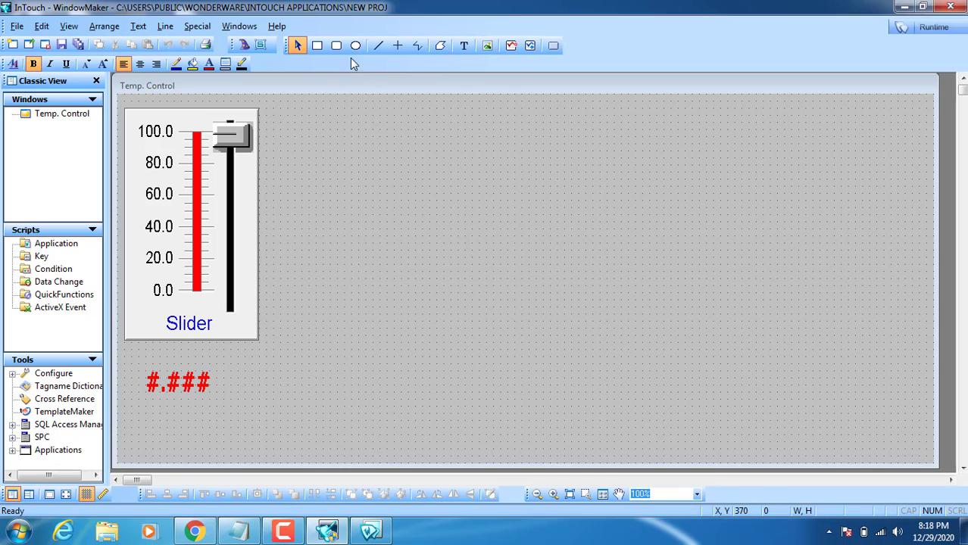
left_click(317, 45)
left_click_drag(360, 244, 429, 200)
left_click(337, 46)
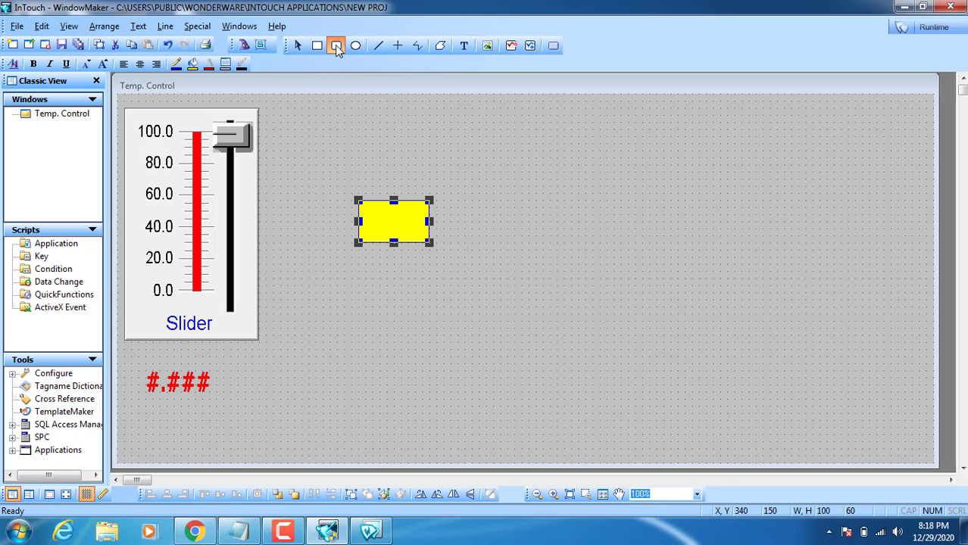
left_click_drag(493, 142, 443, 185)
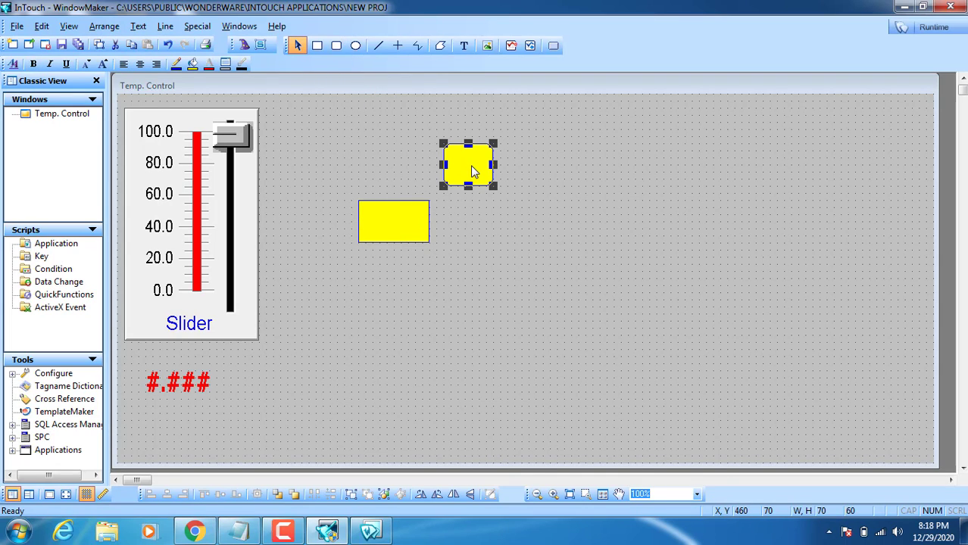
key("Delete")
left_click(415, 225)
key("Delete")
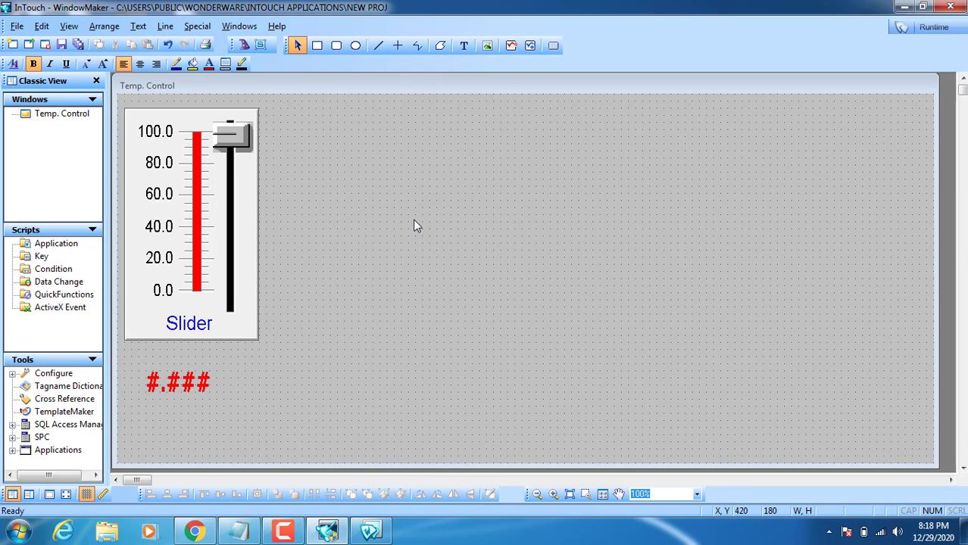
Insert Tank 2 from the Symbol Factory's Tanks category to the right of the slider, sized about 141 by 136
left_click(244, 46)
left_click(320, 273)
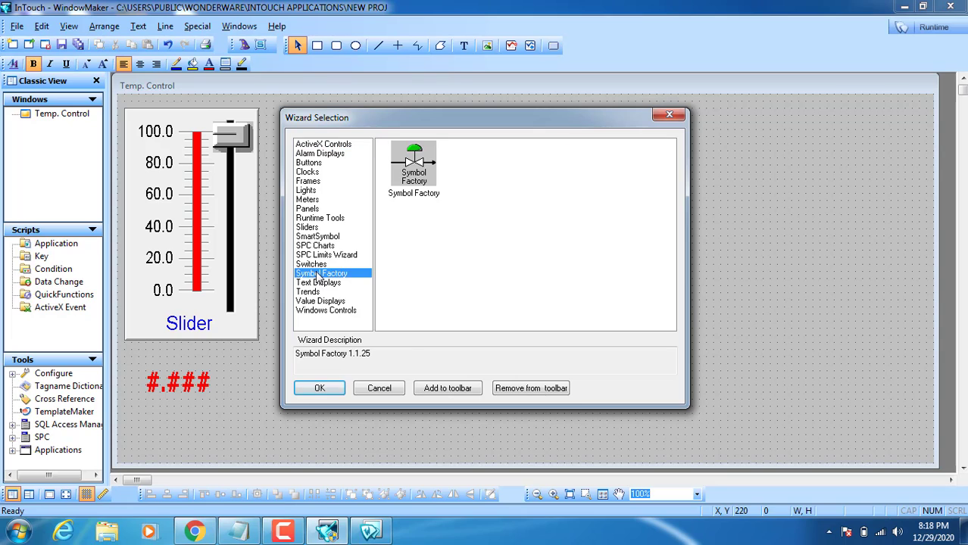
double_click(415, 163)
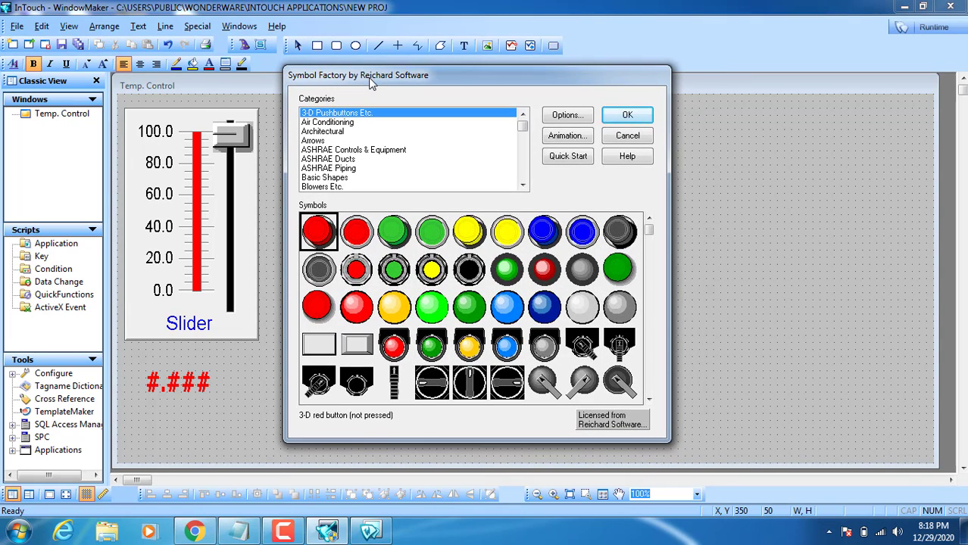
key("t")
key("Down")
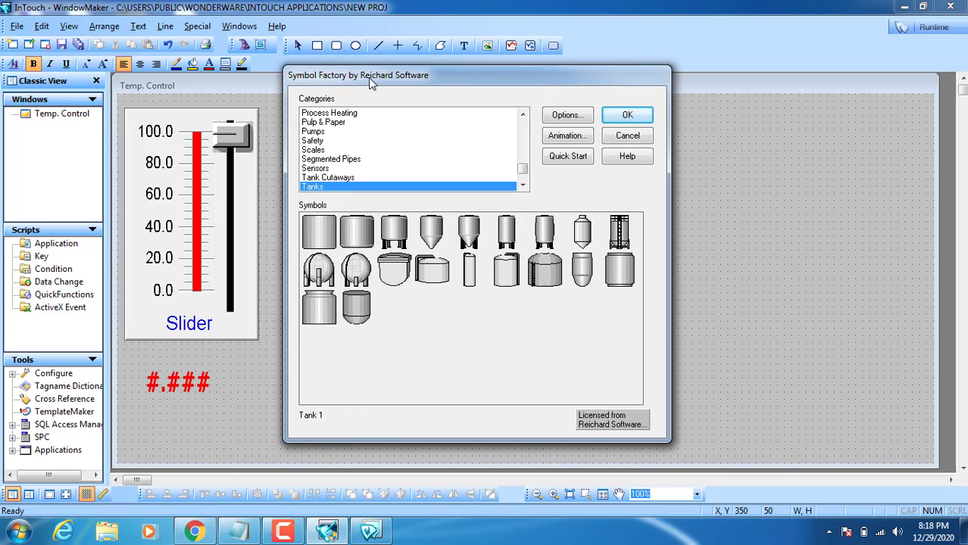
left_click(363, 239)
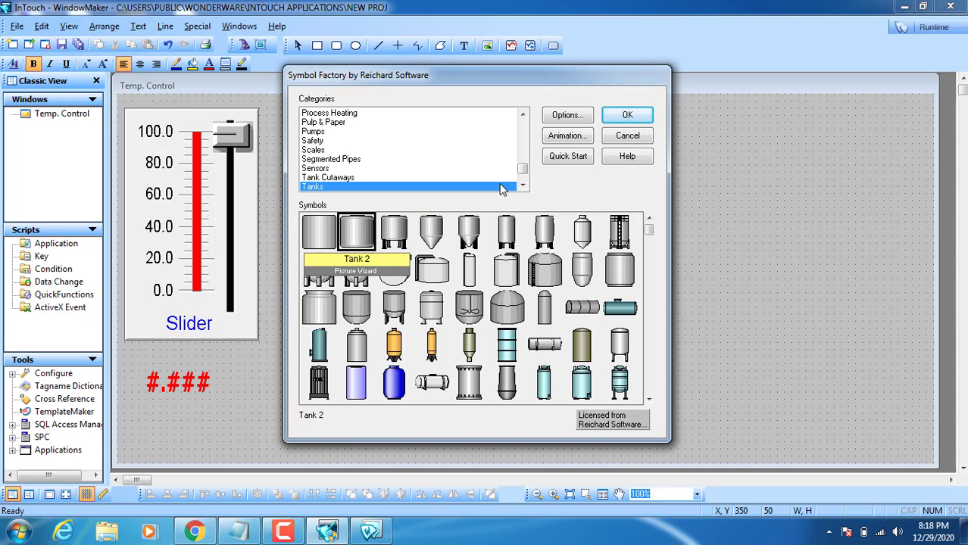
left_click(627, 114)
left_click(391, 198)
left_click_drag(390, 199, 472, 290)
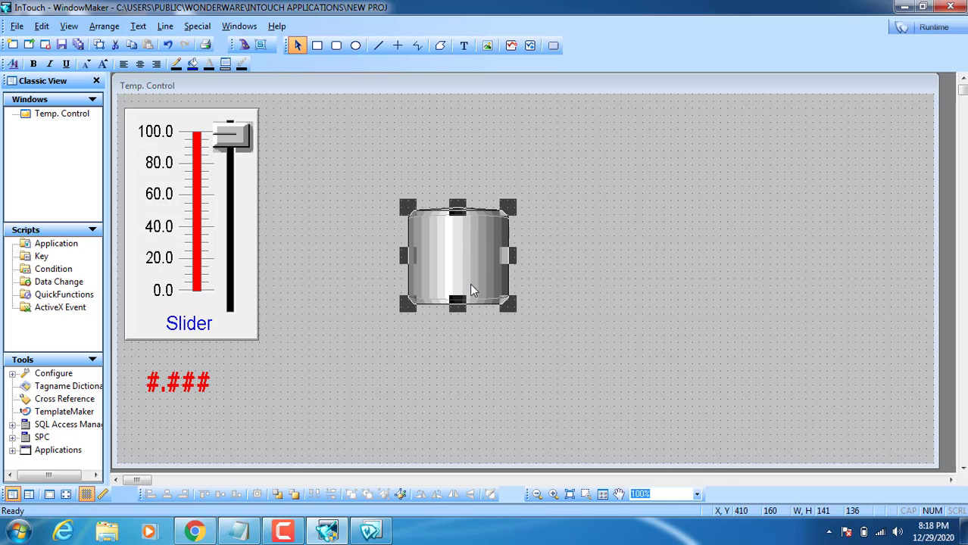
Break the tank's cell so that it can be animated as a symbol
right_click(454, 253)
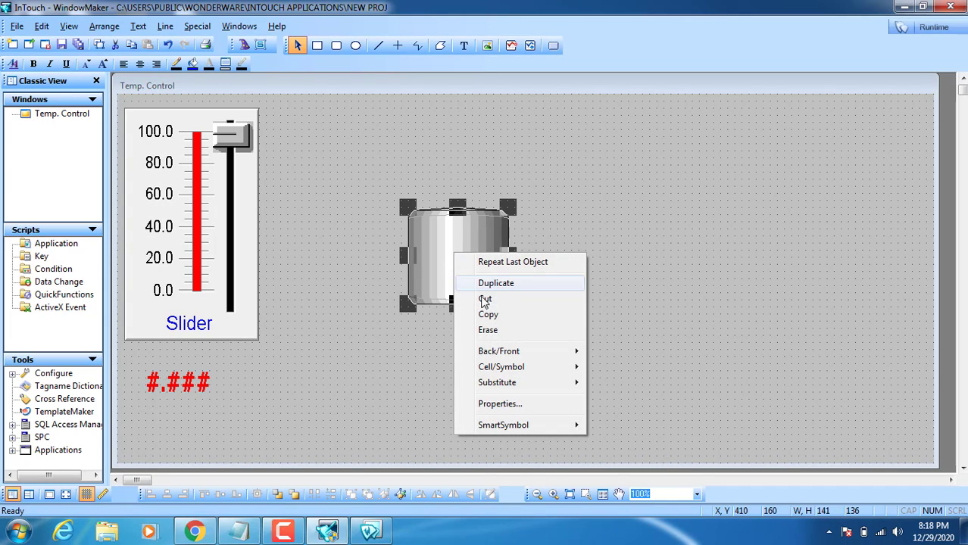
mouse_move(508, 365)
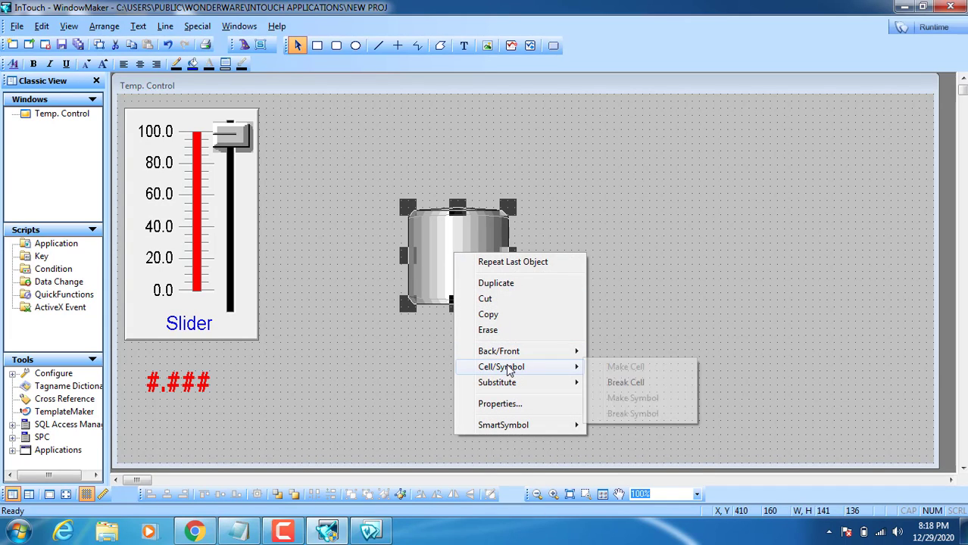
left_click(623, 383)
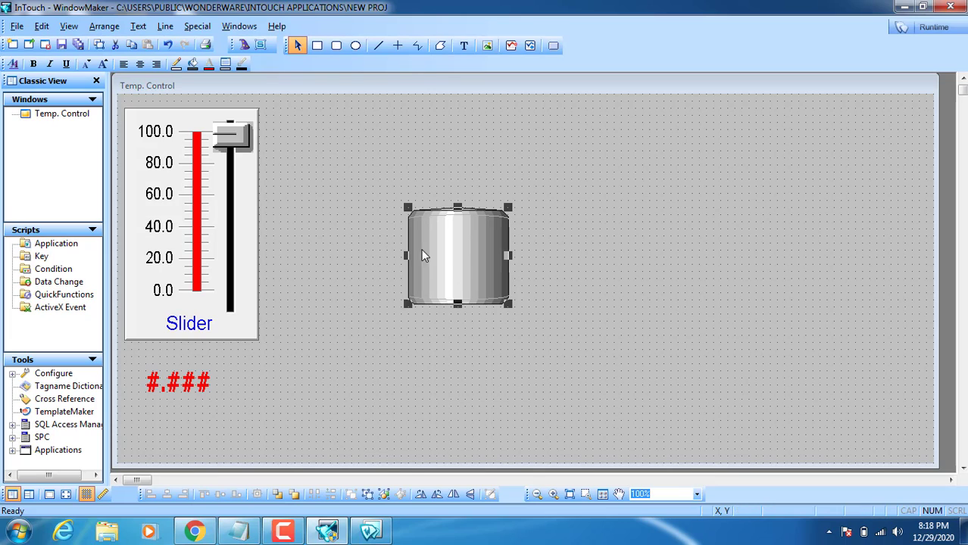
Examine the animation links available for the tank symbol and close them without defining any
double_click(446, 259)
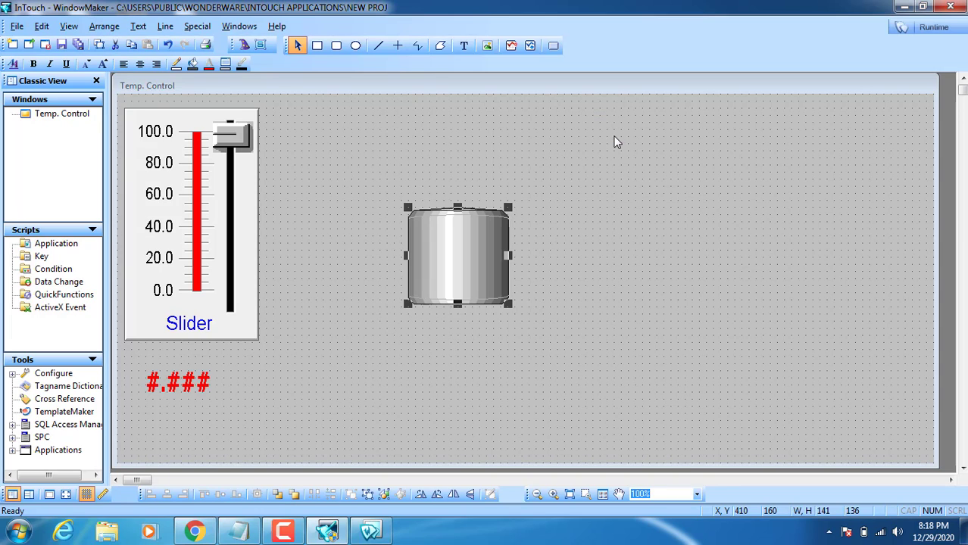
left_click(616, 136)
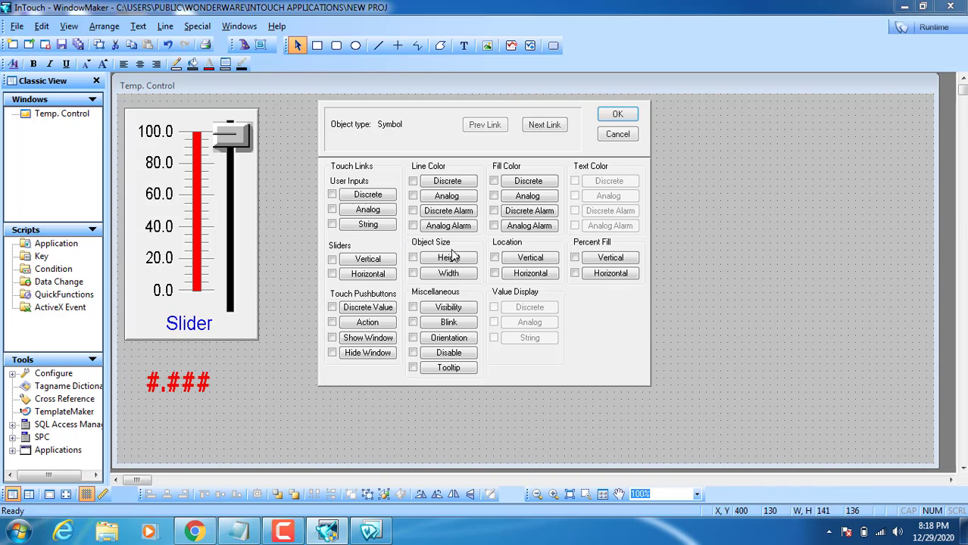
double_click(451, 249)
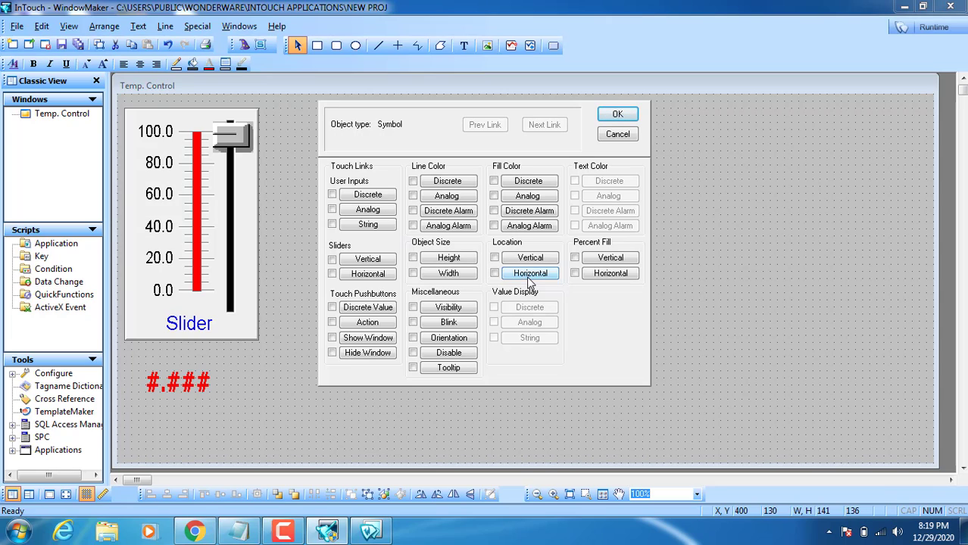
left_click(619, 134)
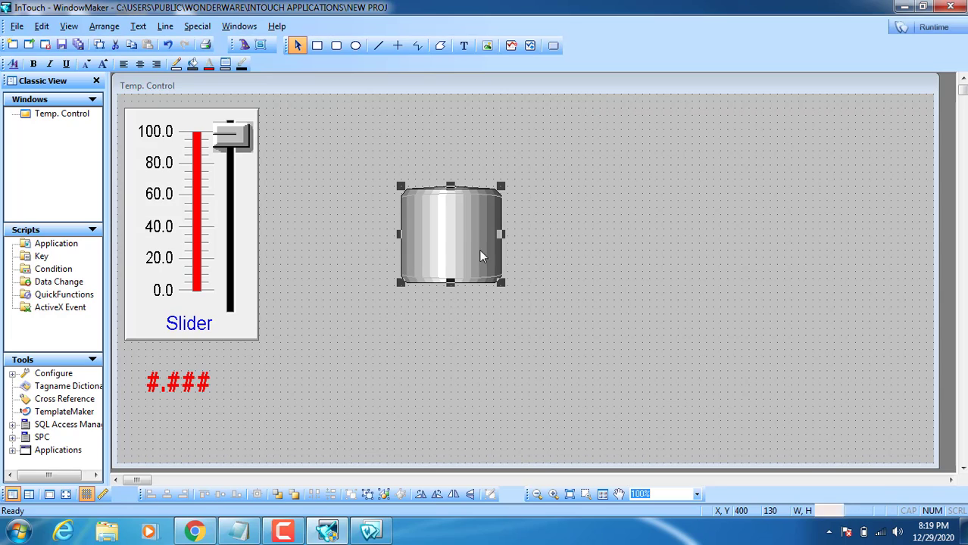
Reposition the tank at X 430, Y 140 and draw a vertical boundary line well to its right
left_click_drag(446, 246, 481, 273)
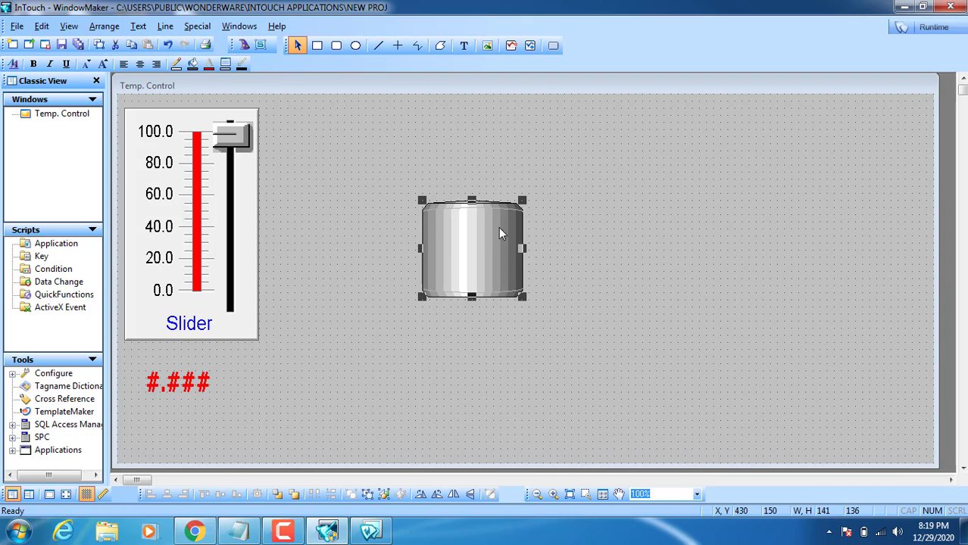
left_click(379, 46)
left_click_drag(720, 144, 720, 334)
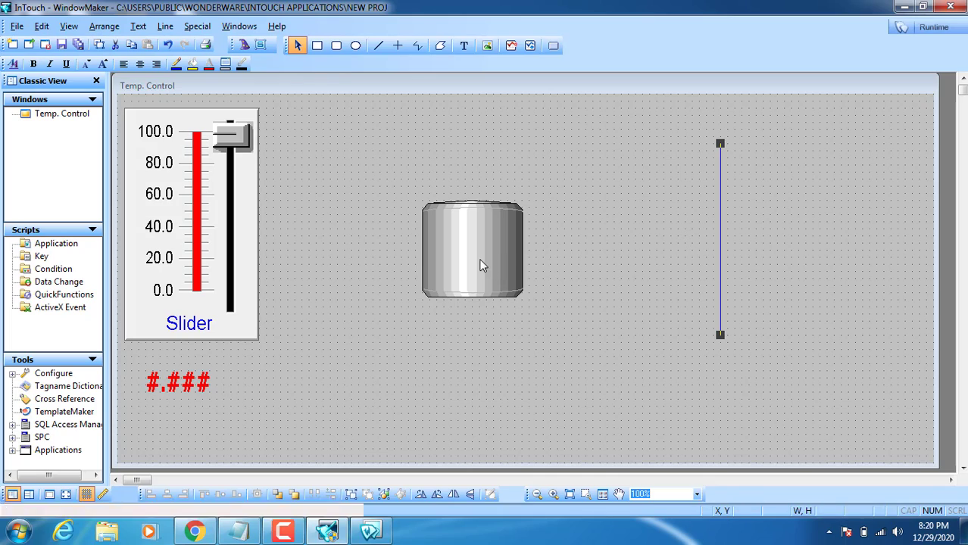
left_click(537, 254)
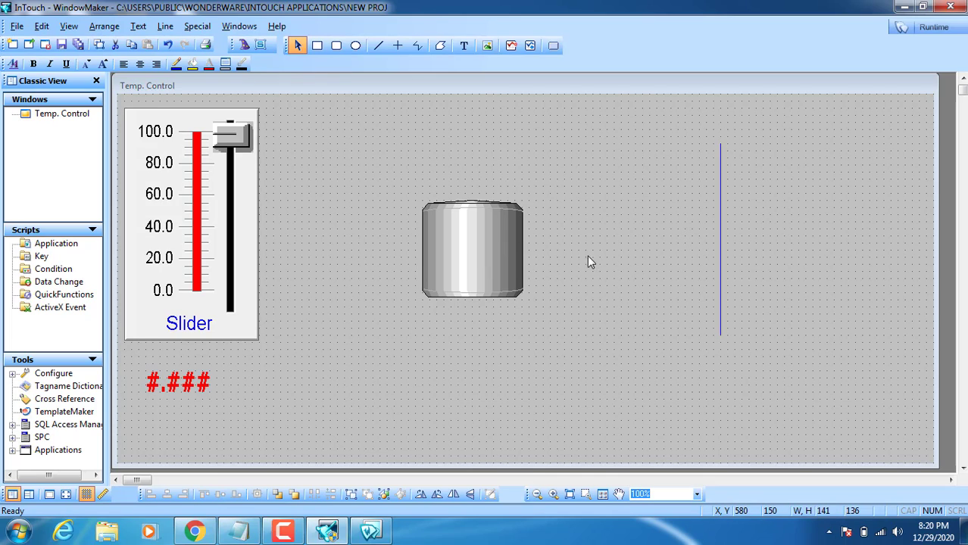
left_click_drag(588, 257, 472, 250)
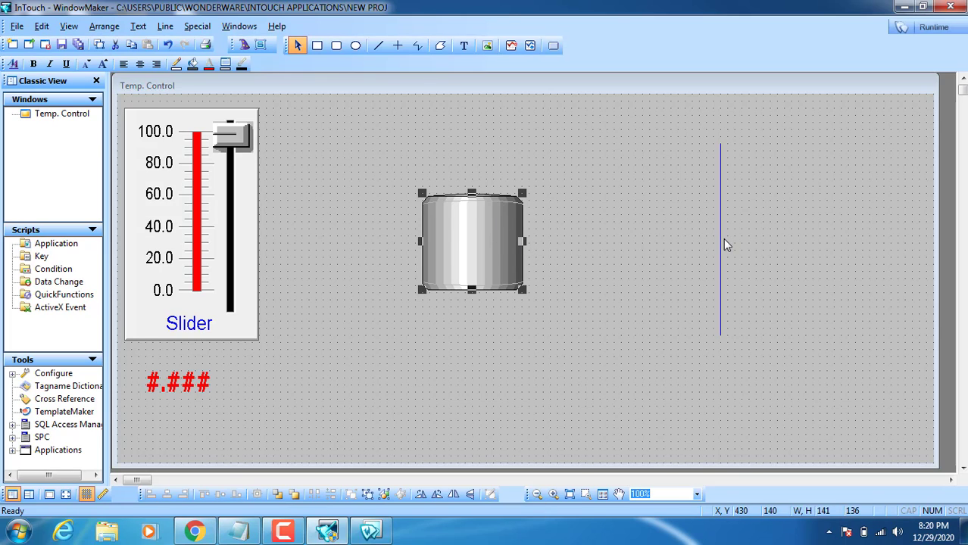
Draw a horizontal line about 280 long from the tank's right edge to the vertical line and select it
left_click(378, 45)
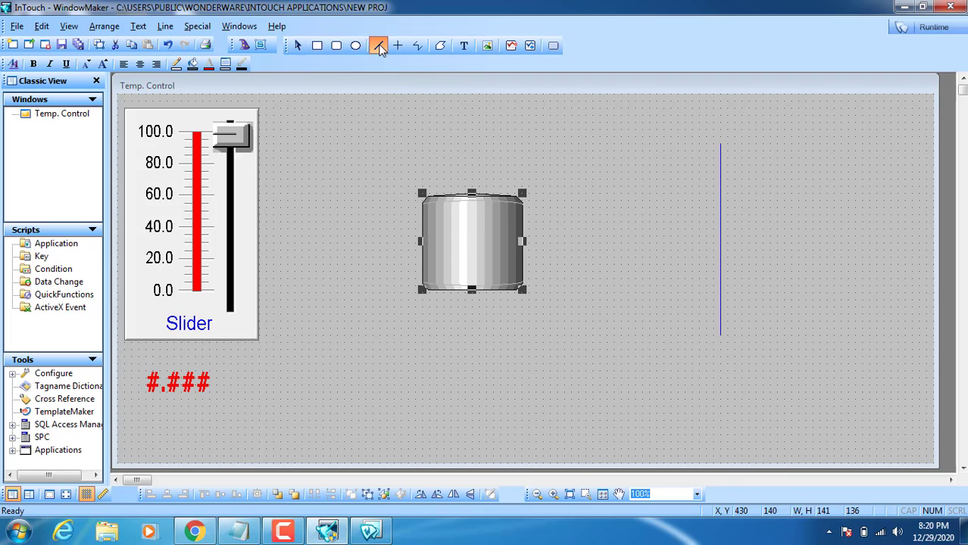
left_click_drag(523, 258, 721, 256)
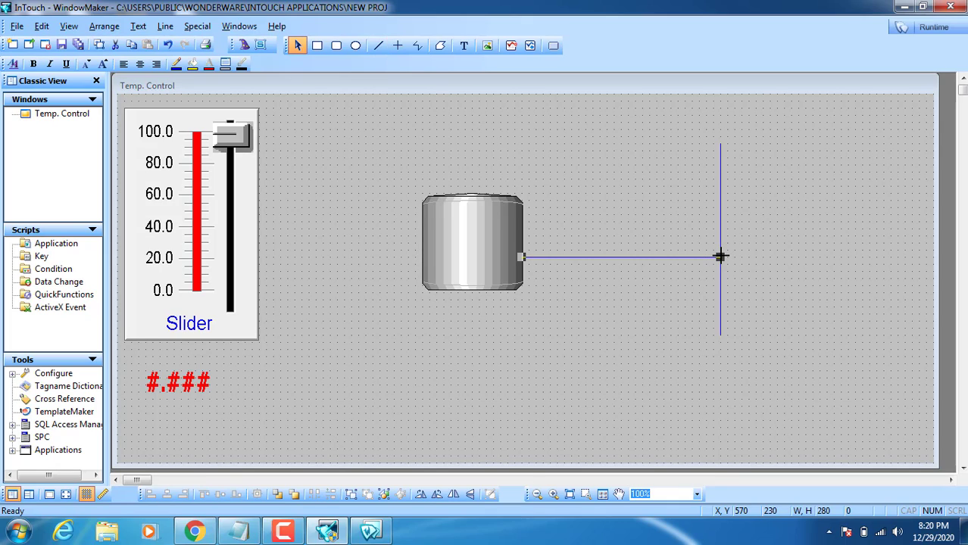
left_click(584, 285)
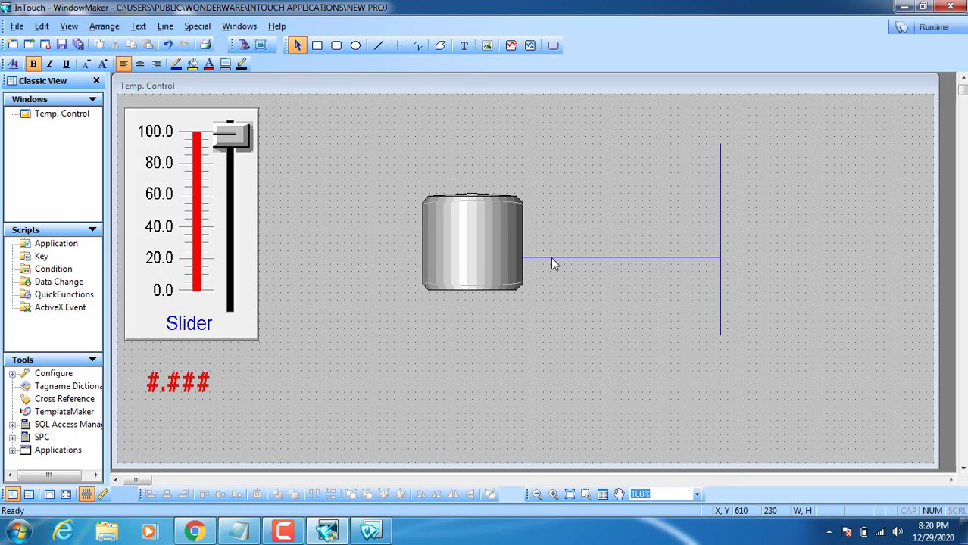
left_click(552, 258)
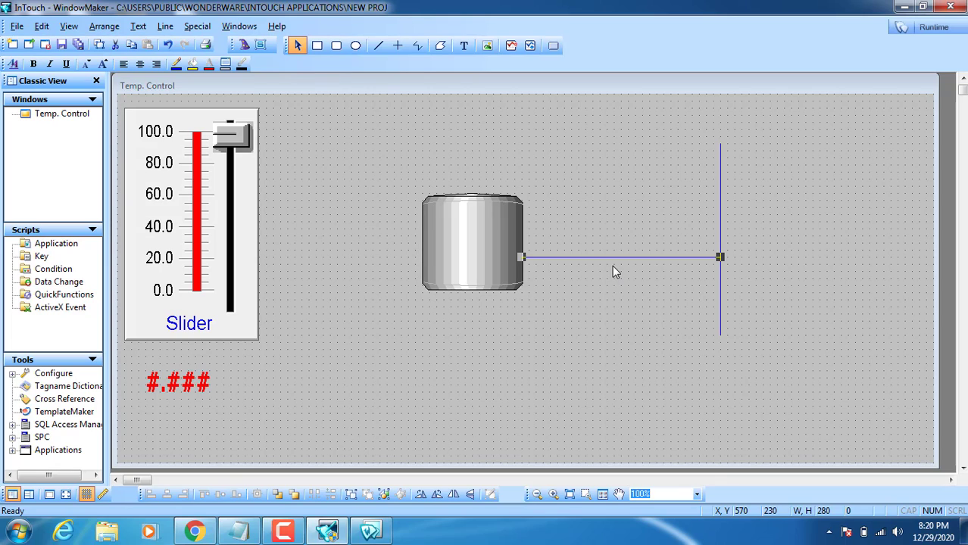
Give the tank a horizontal location link with the expression a1 and a rightward movement of 280
left_click(442, 229)
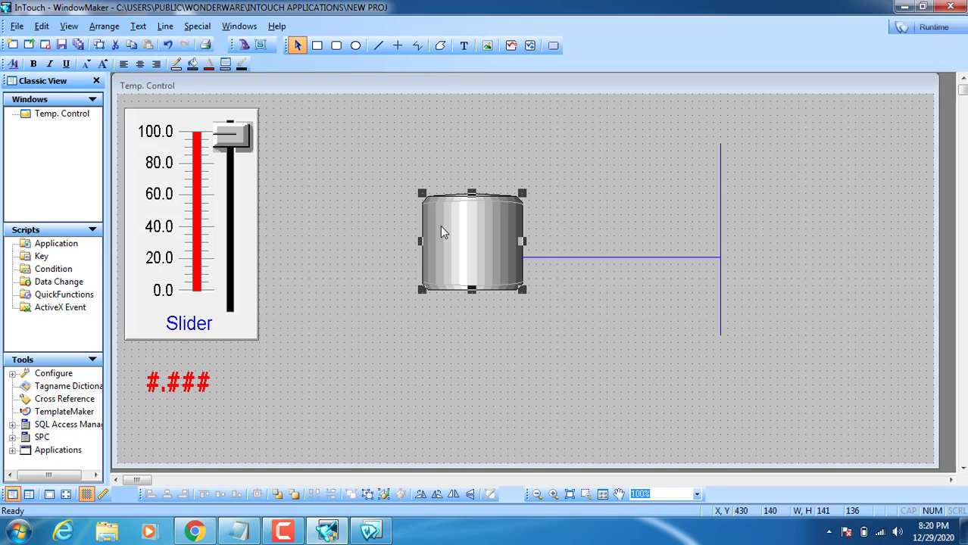
double_click(496, 260)
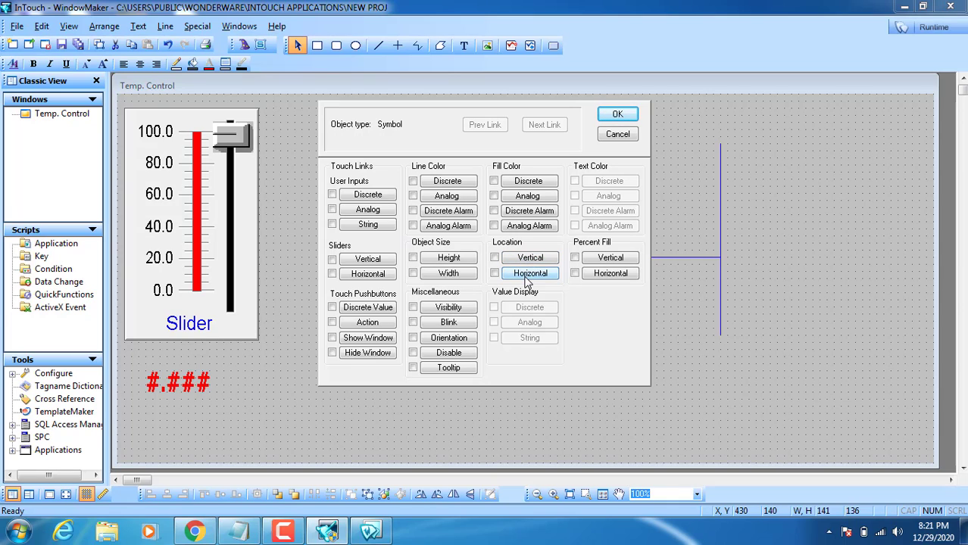
left_click(529, 277)
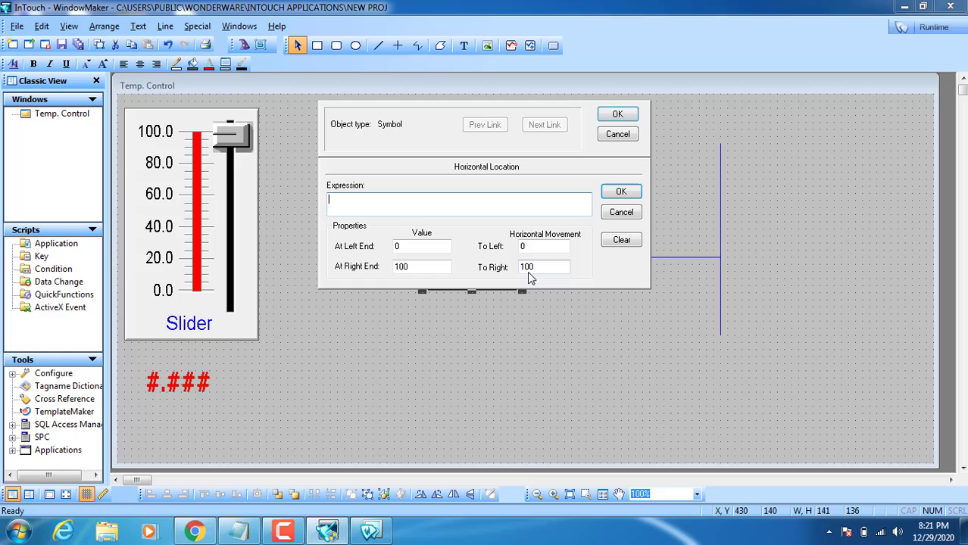
left_click(410, 201)
type("a1")
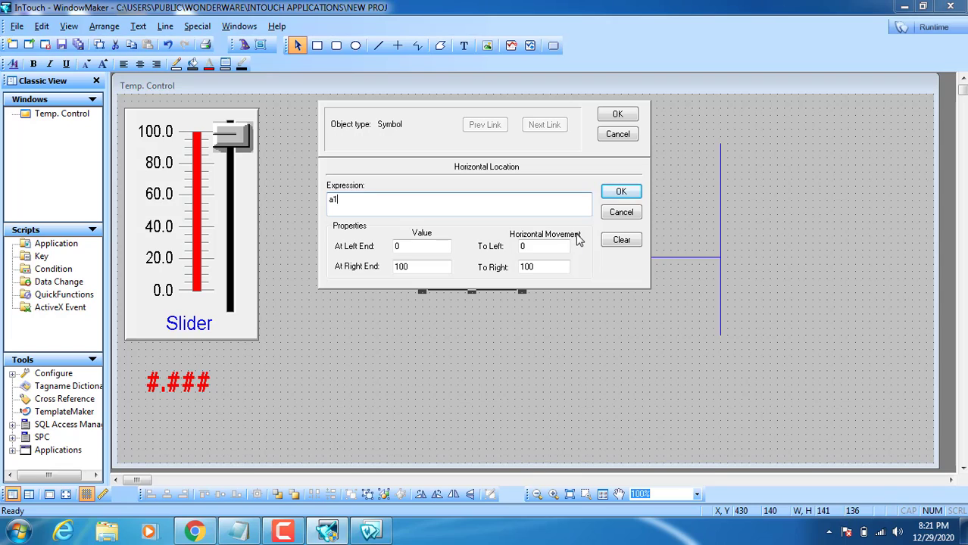
double_click(524, 267)
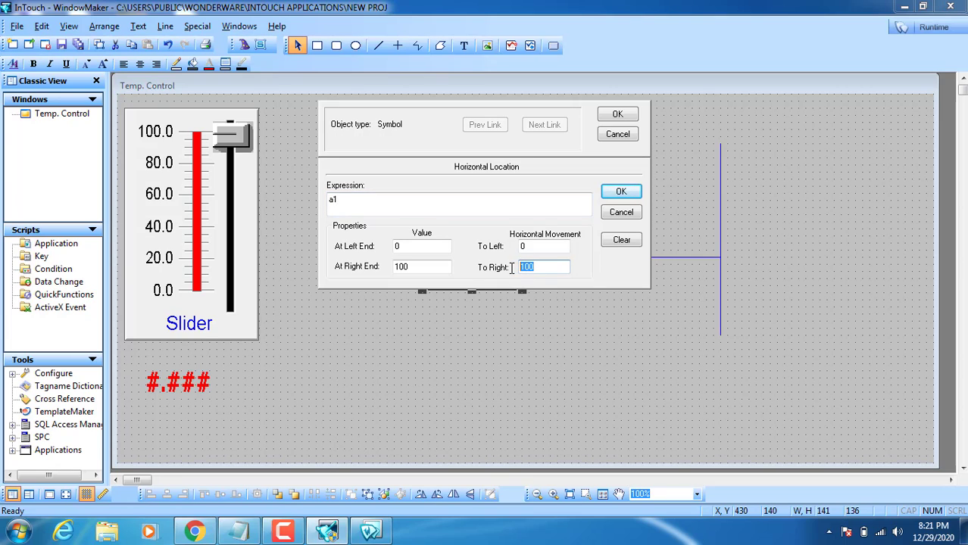
type("280")
Examine how the horizontal location link's left and right end values correspond to its left and right movement distances
left_click_drag(538, 246, 503, 249)
left_click_drag(544, 269, 489, 269)
left_click(409, 268)
left_click_drag(408, 269, 392, 268)
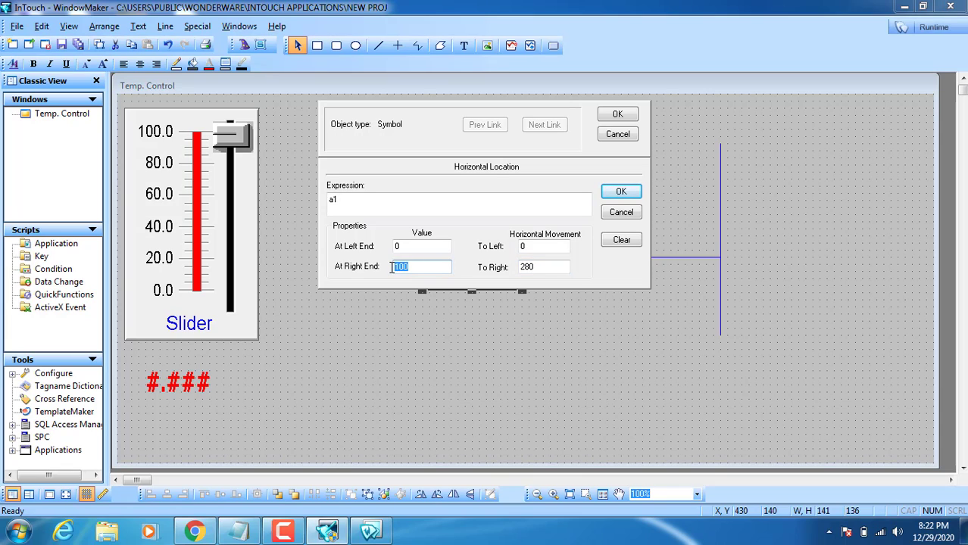
left_click(437, 266)
left_click_drag(425, 269, 371, 271)
left_click_drag(540, 269, 498, 271)
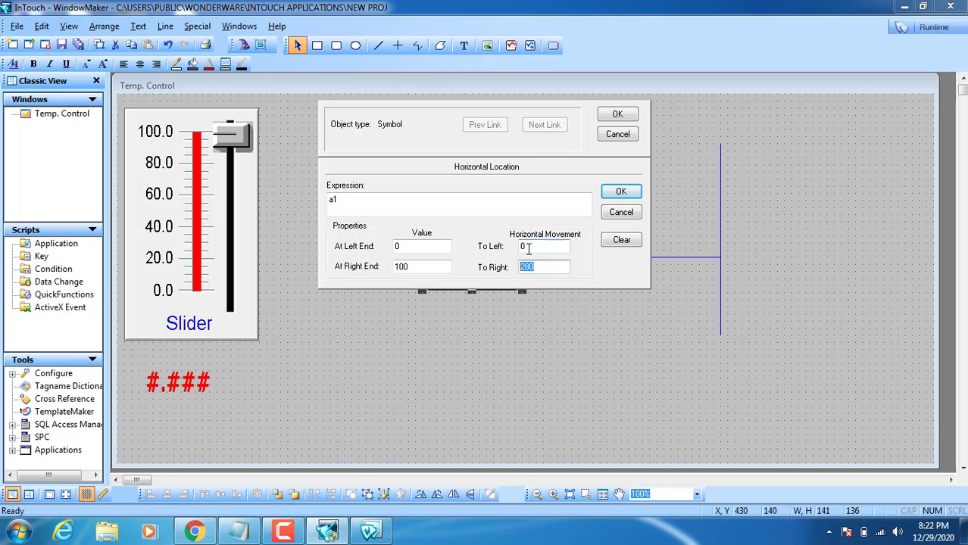
left_click_drag(529, 250, 375, 249)
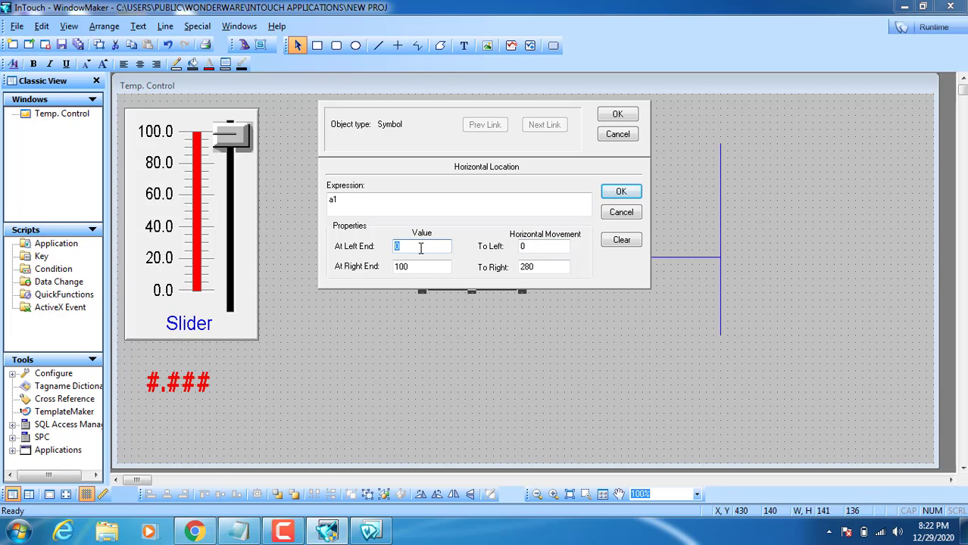
left_click_drag(539, 248, 500, 247)
left_click(399, 250)
left_click_drag(431, 272, 337, 276)
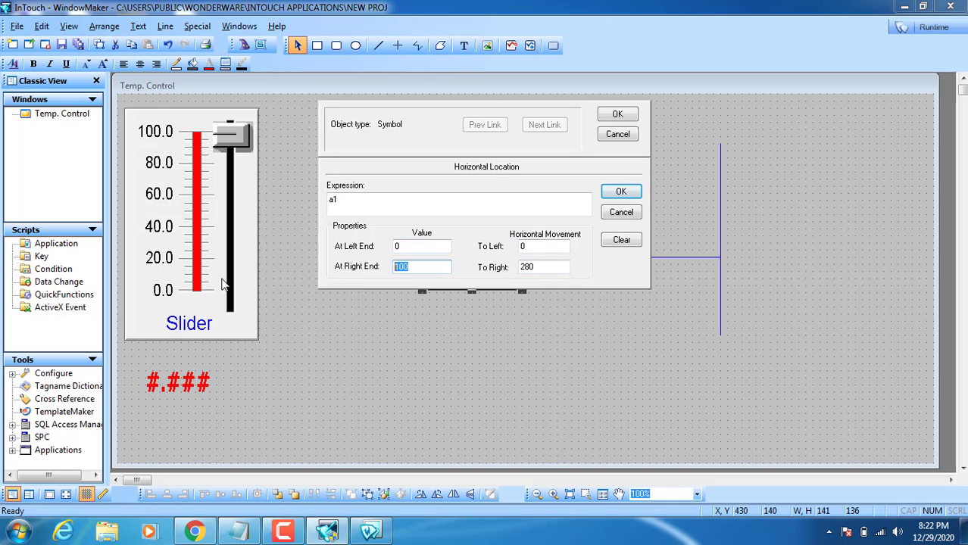
left_click_drag(566, 271, 486, 271)
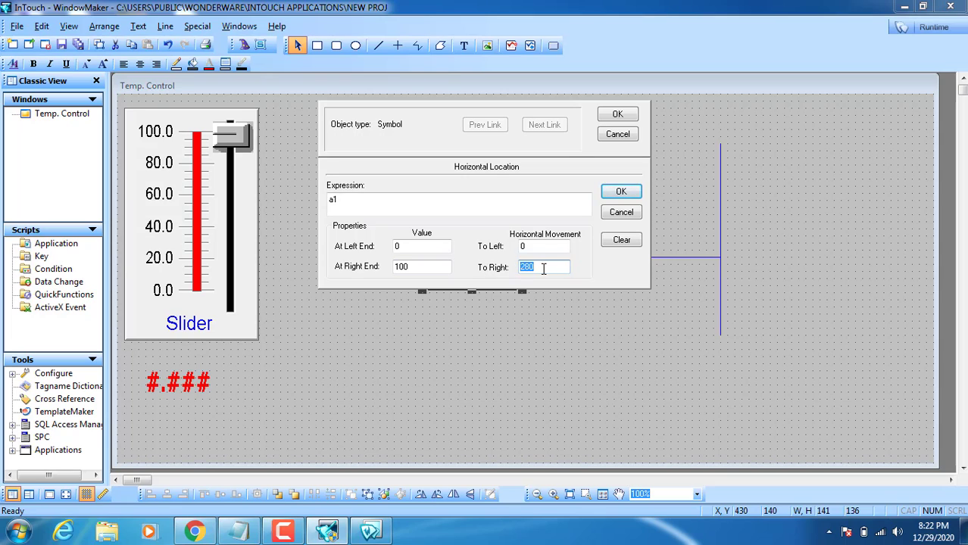
Apply the horizontal location link and test the tank's travel at runtime by moving the slider from 0 to 100
left_click(615, 113)
left_click(932, 27)
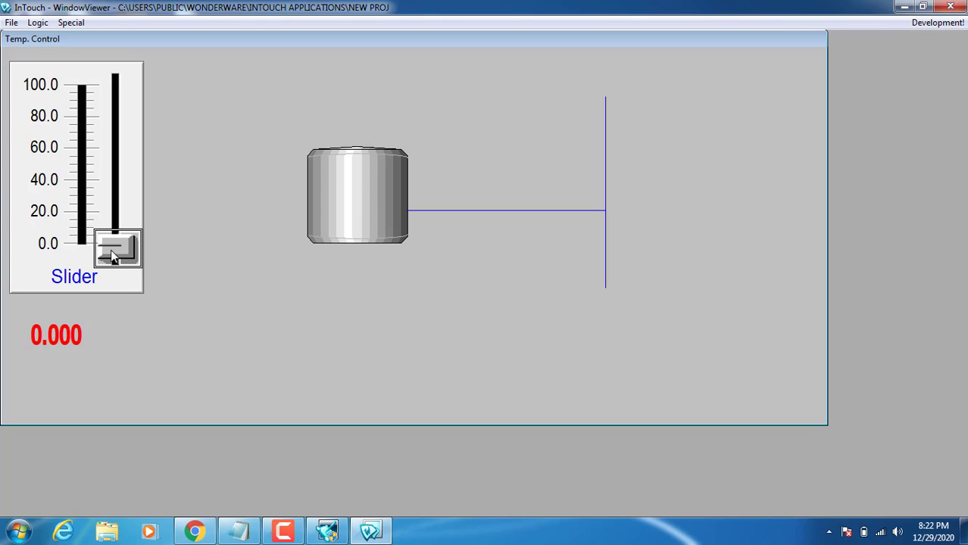
left_click_drag(111, 249, 121, 67)
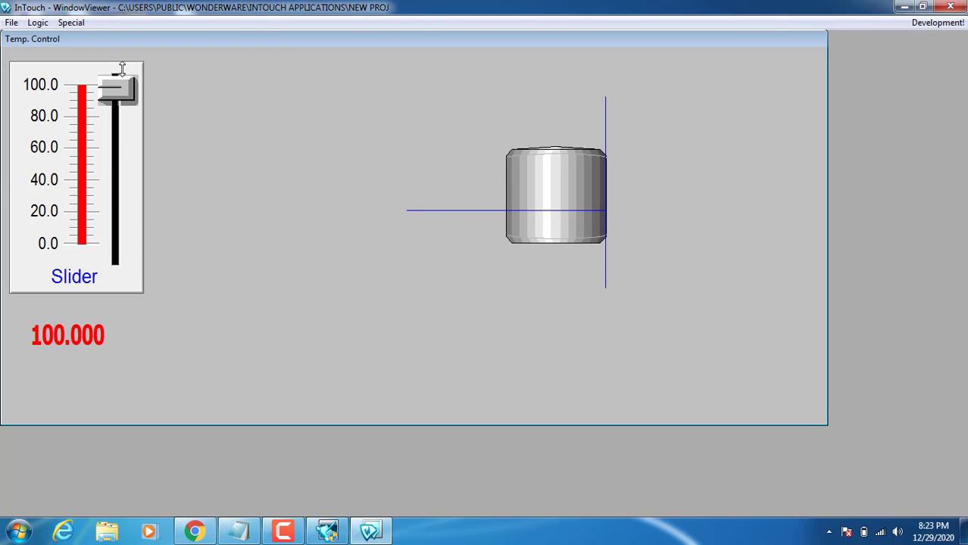
left_click(938, 22)
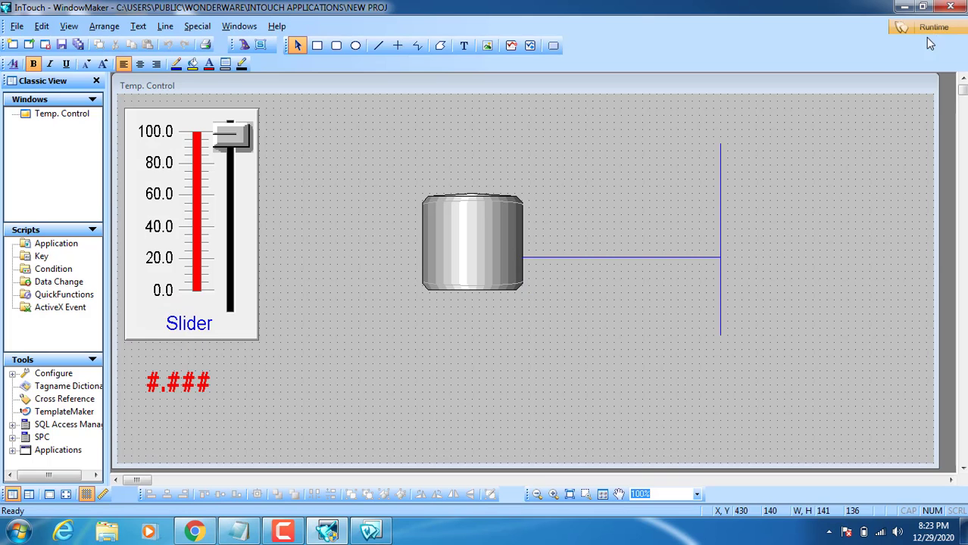
Reopen the tank's horizontal location link and set its right end value to 80
double_click(462, 278)
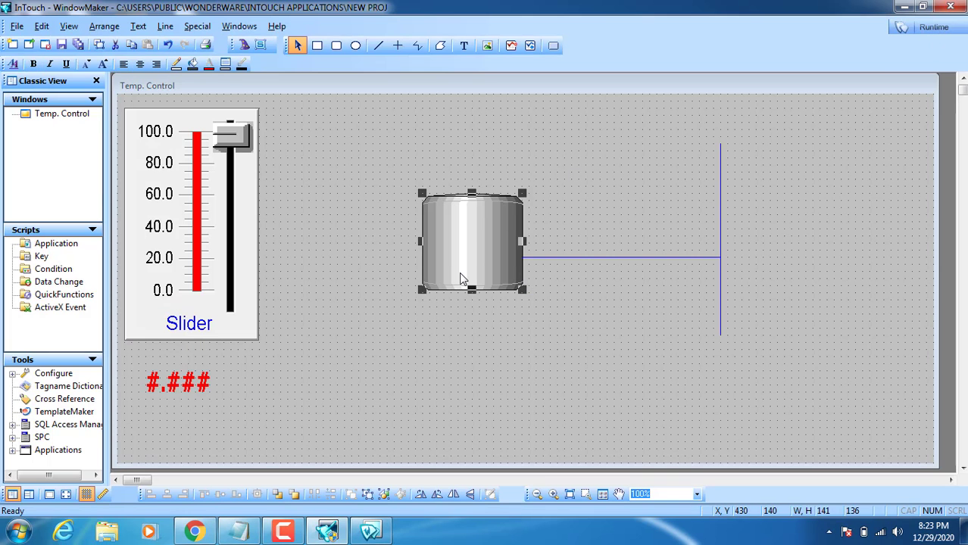
left_click(521, 277)
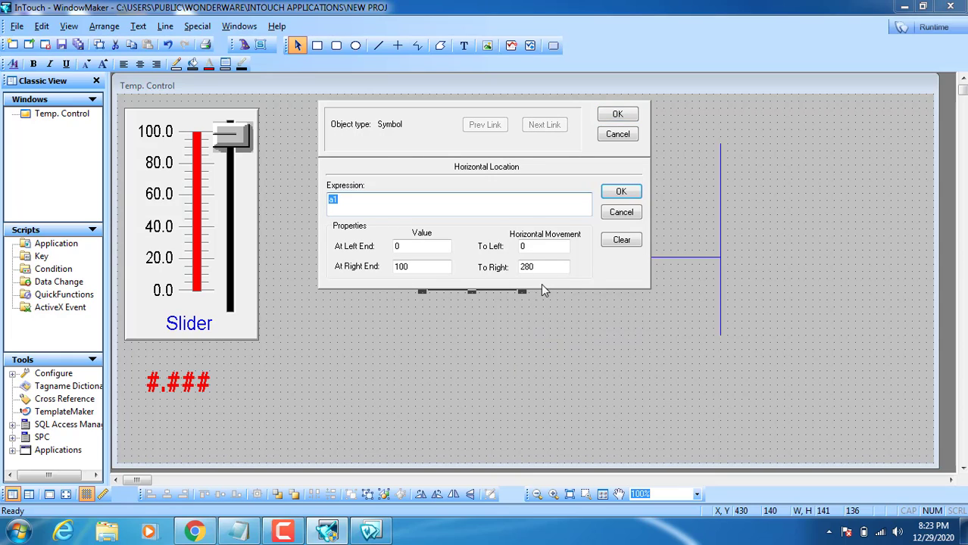
double_click(423, 267)
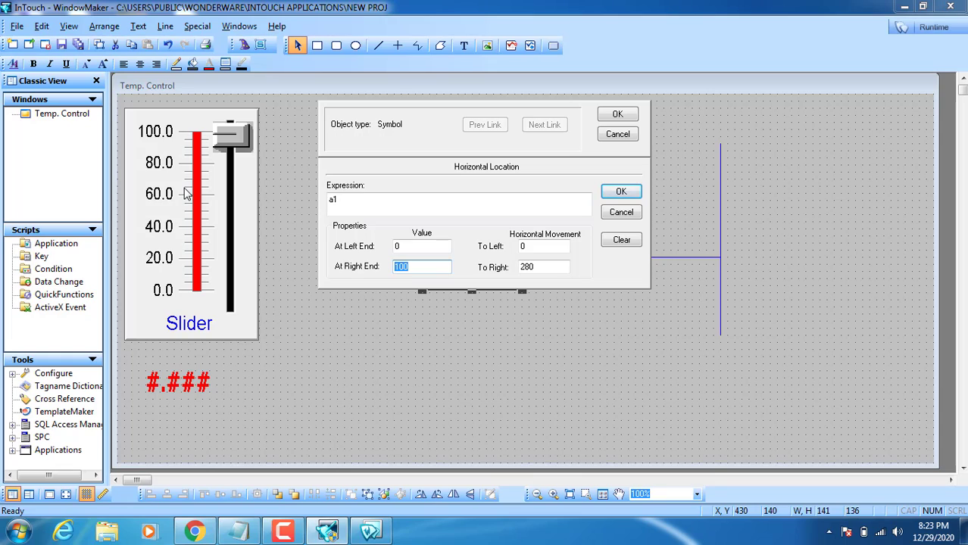
double_click(535, 267)
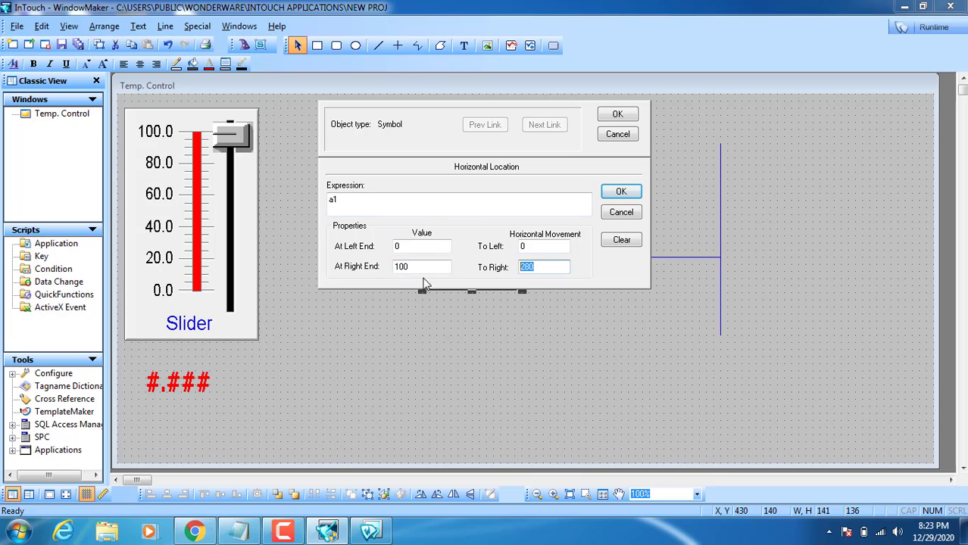
double_click(411, 267)
type("80")
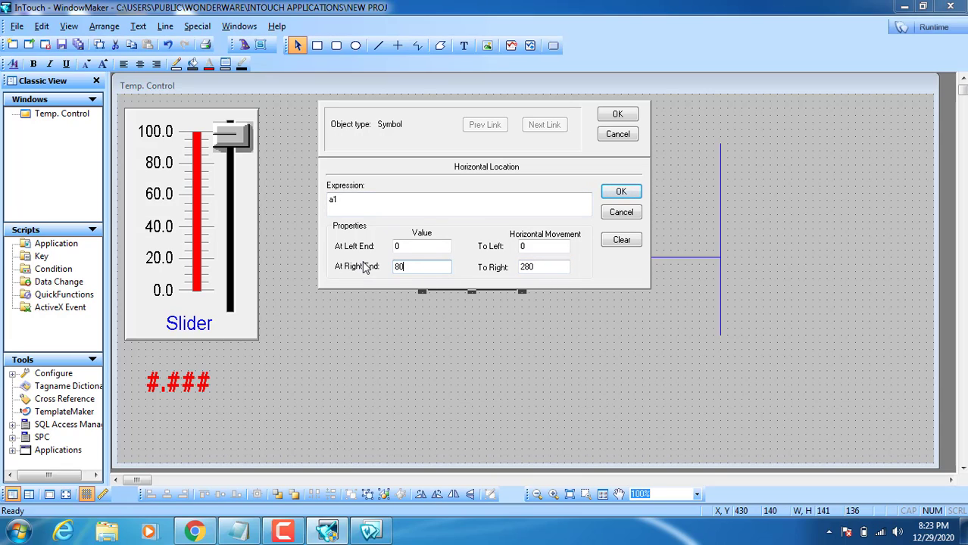
Set the horizontal location link's left end value to 20 and apply the link
left_click_drag(568, 249, 506, 248)
left_click_drag(421, 248, 334, 250)
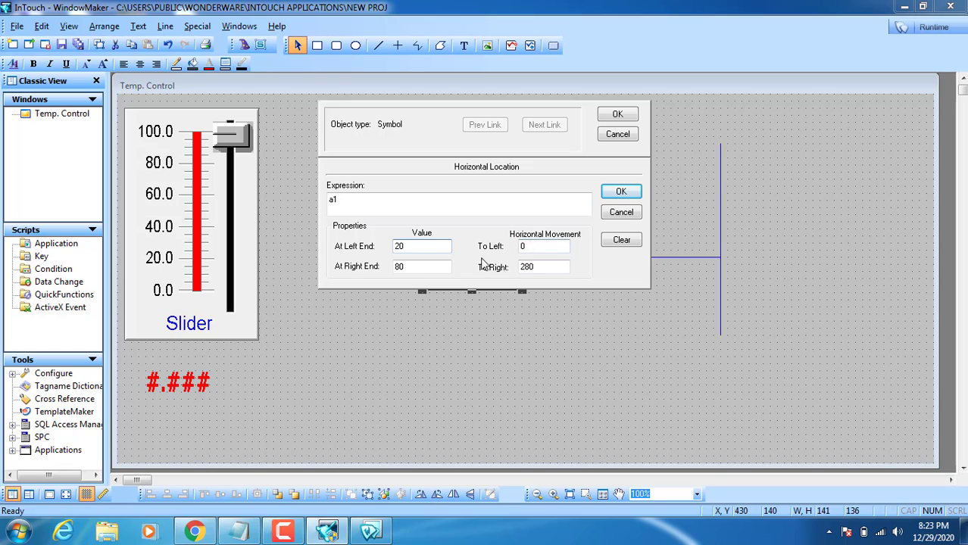
left_click_drag(416, 247, 387, 266)
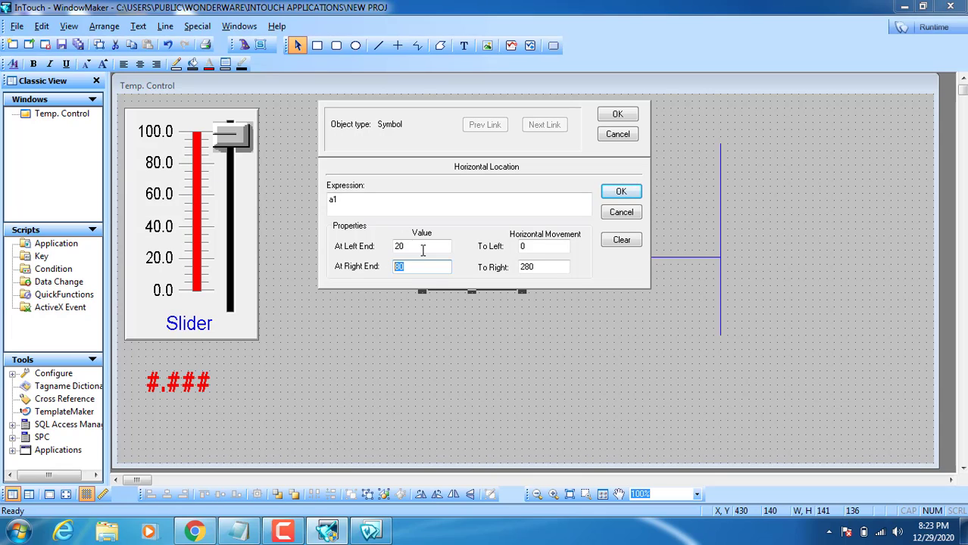
left_click_drag(552, 246, 469, 244)
left_click_drag(402, 247, 366, 250)
left_click_drag(546, 269, 485, 271)
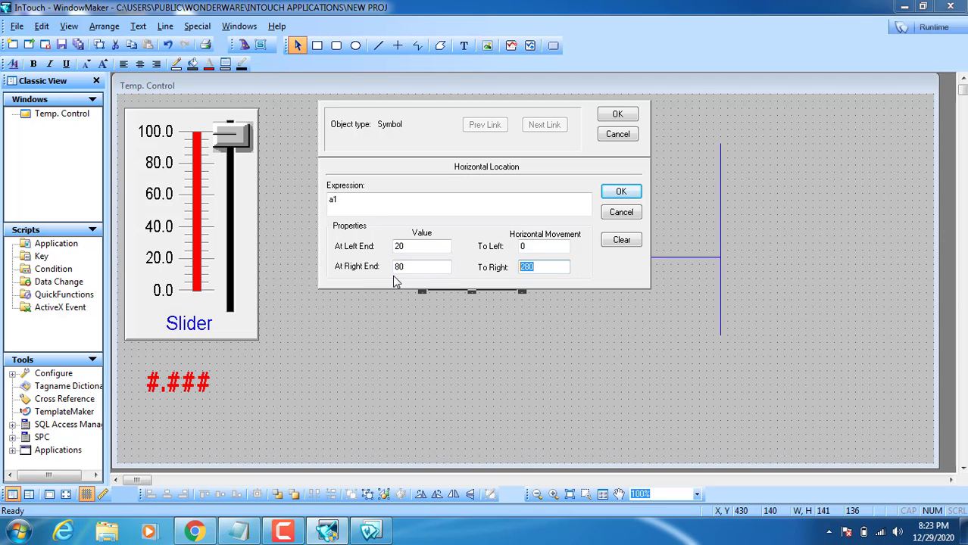
left_click_drag(409, 267, 355, 268)
left_click(618, 115)
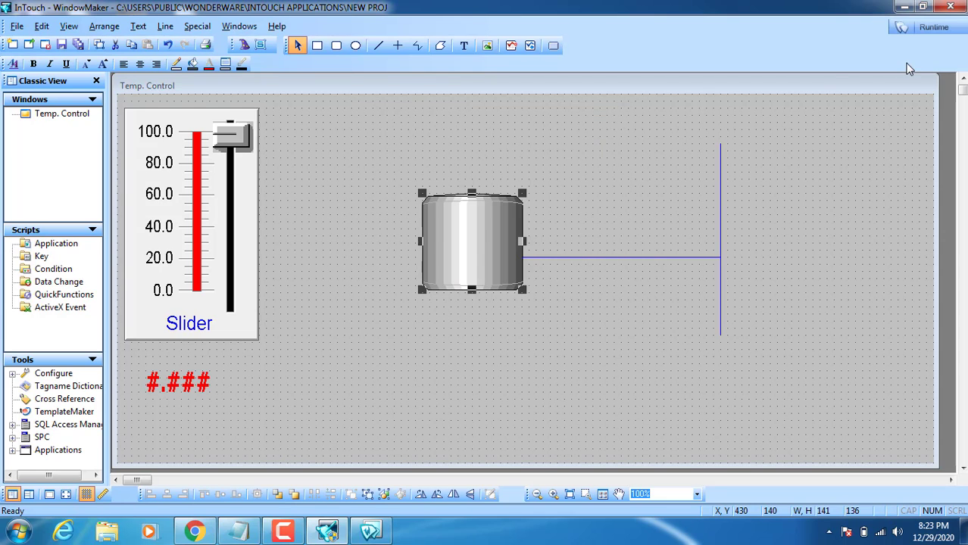
Test the tank's movement at runtime by lowering the slider to 0 and raising it through the 20 to 80 range
left_click(906, 26)
left_click_drag(117, 89, 118, 277)
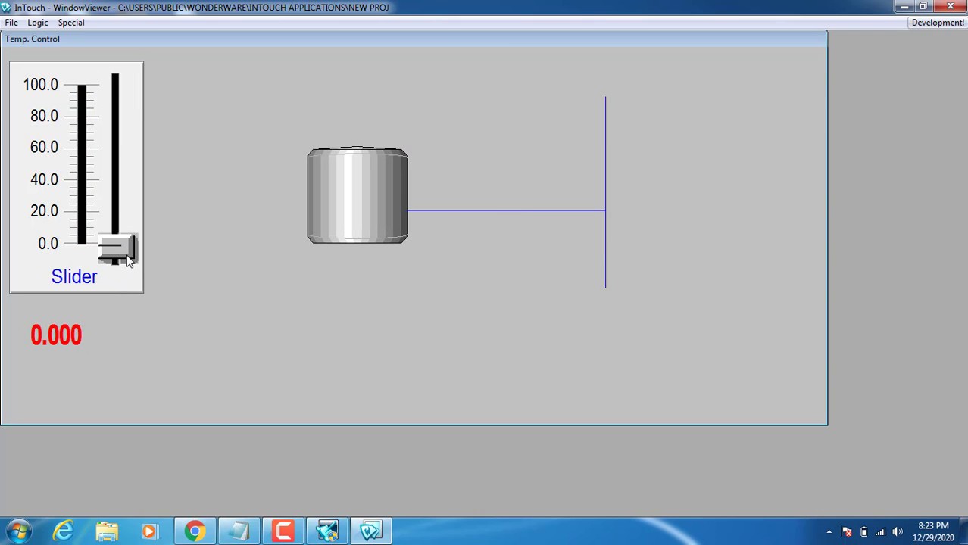
left_click_drag(129, 260, 123, 132)
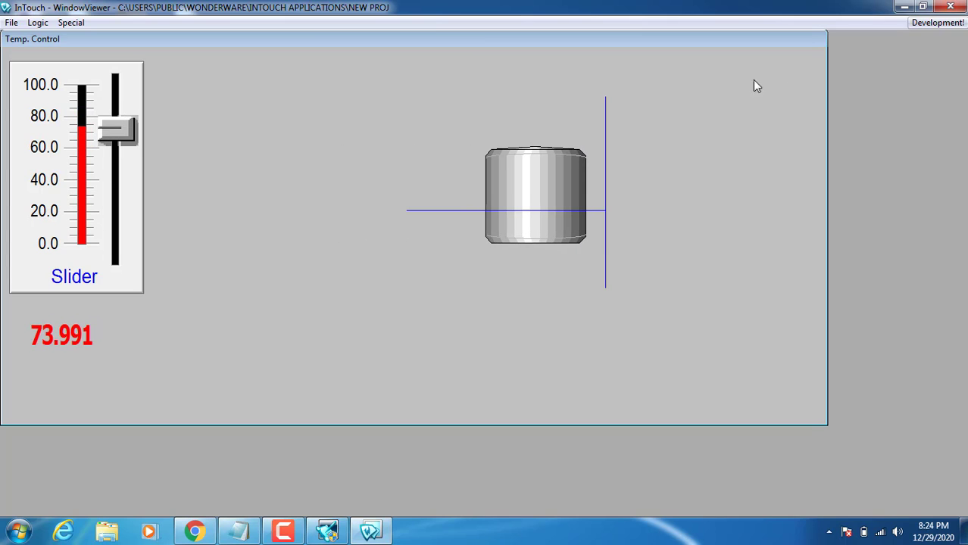
left_click(936, 22)
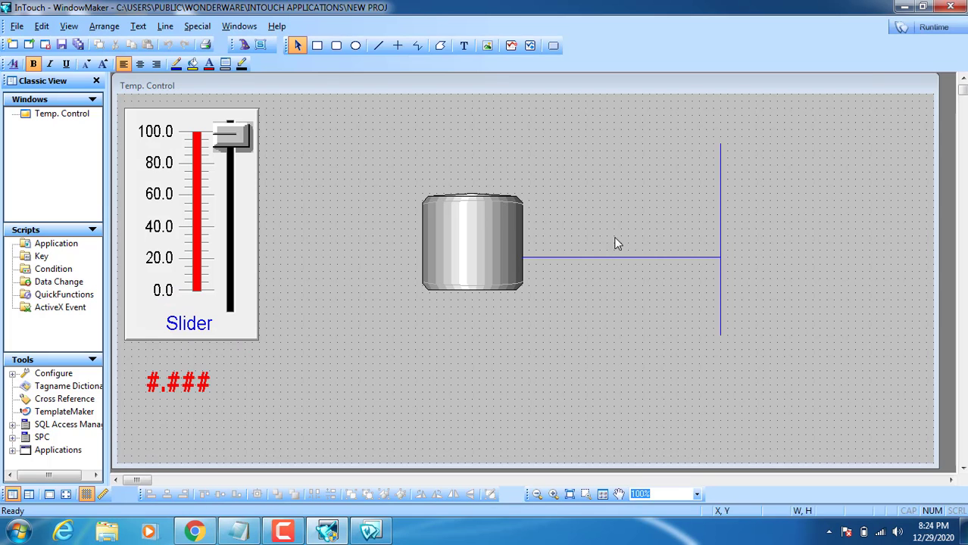
Move the tank to X 640 and the vertical line to X 480, joining them with a horizontal line about 160 long
left_click_drag(490, 240, 457, 225)
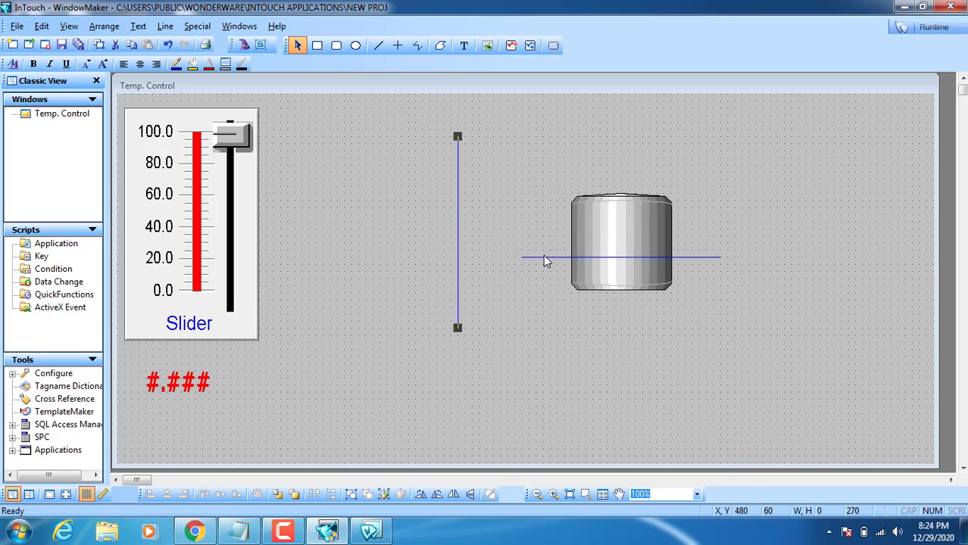
left_click_drag(544, 256, 484, 241)
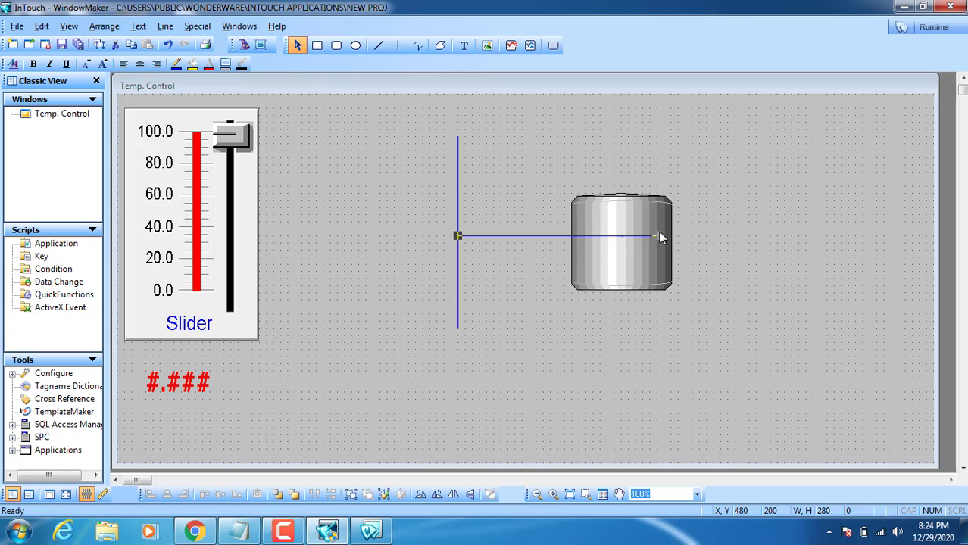
key("Delete")
left_click_drag(593, 229, 570, 238)
Set the tank's horizontal location movement to 160 to the left and 0 to the right
double_click(631, 262)
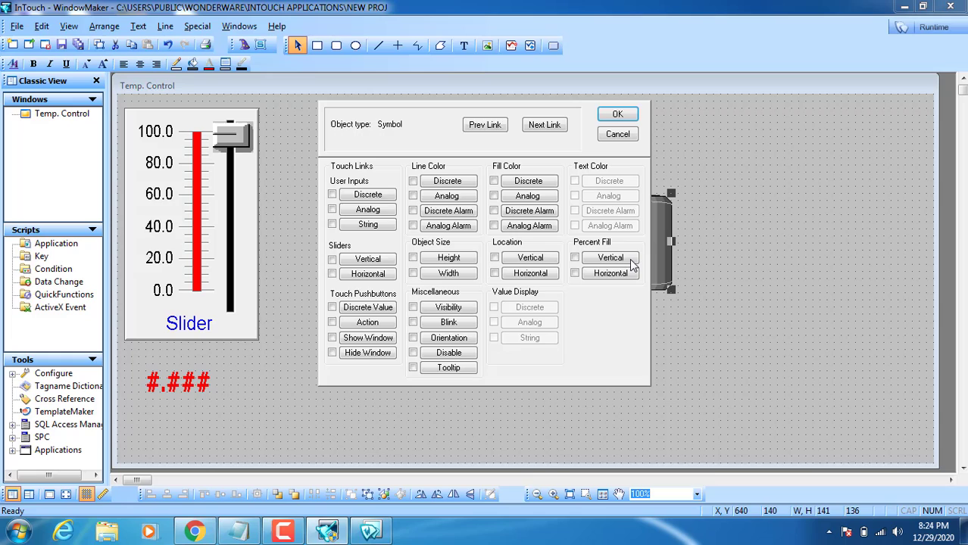
left_click(554, 274)
double_click(536, 247)
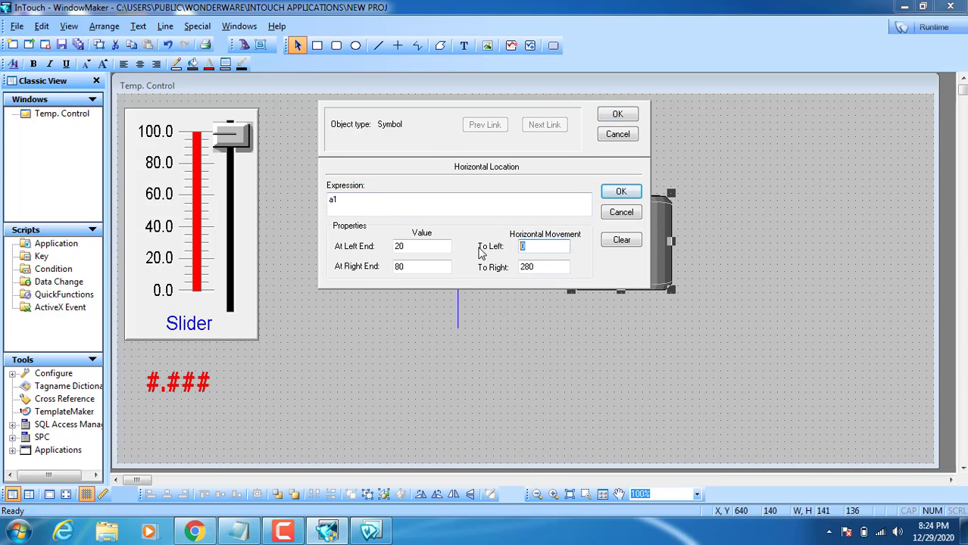
type("160")
double_click(543, 268)
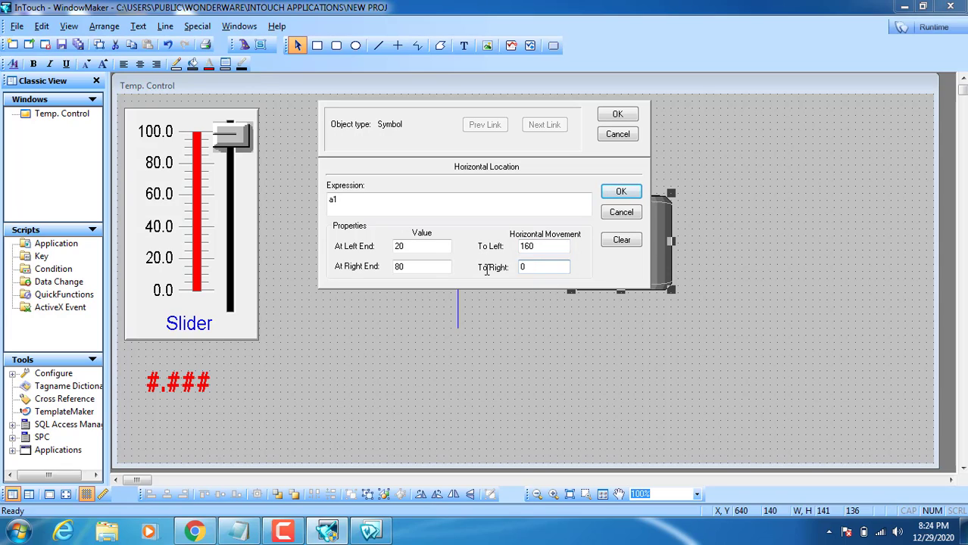
type("0")
Set the horizontal location link's left end value to 60 and right end value to 0, and apply it
double_click(545, 268)
double_click(553, 247)
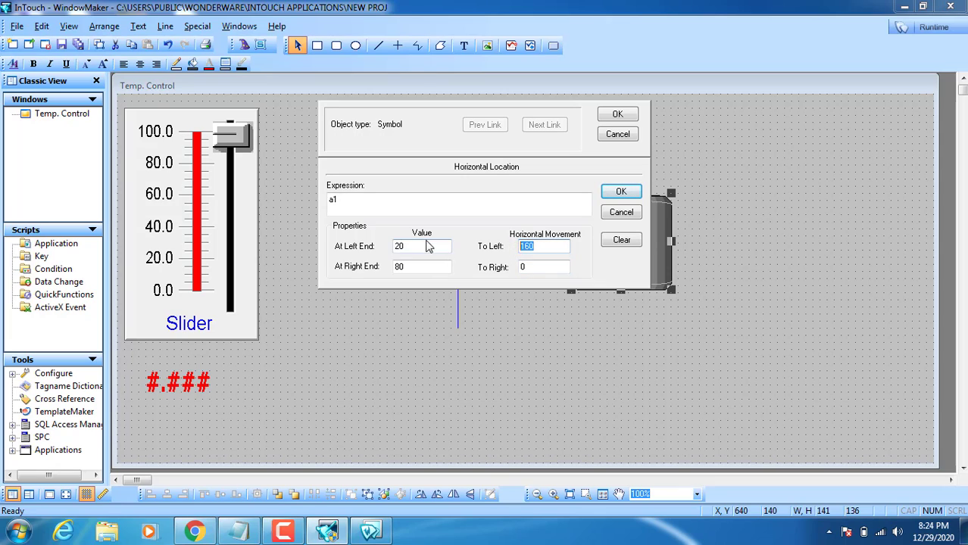
double_click(400, 246)
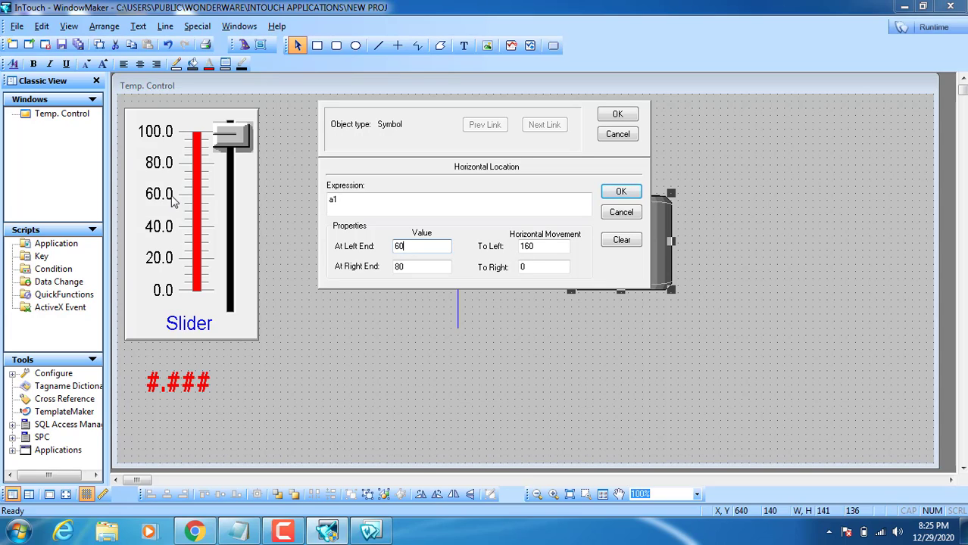
key("Tab")
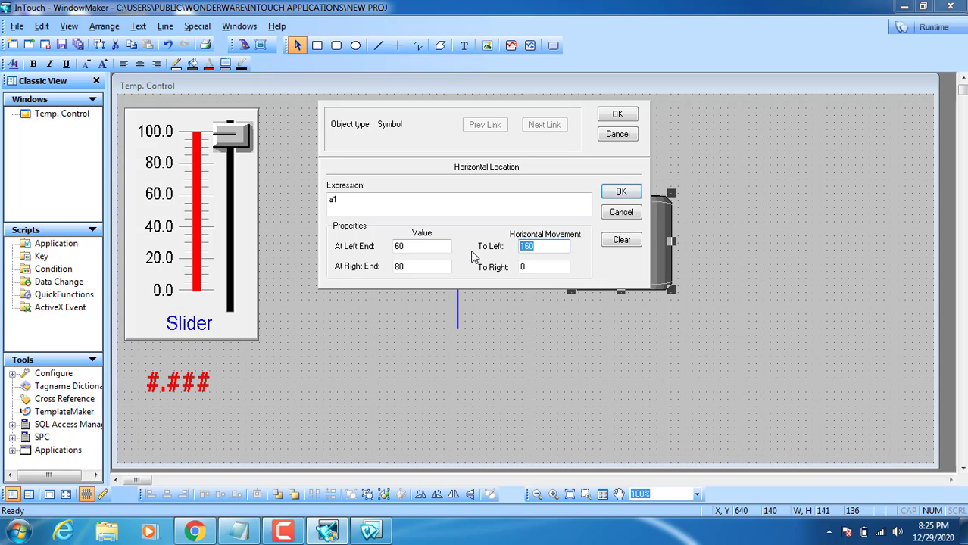
left_click(525, 267)
left_click_drag(424, 269, 365, 271)
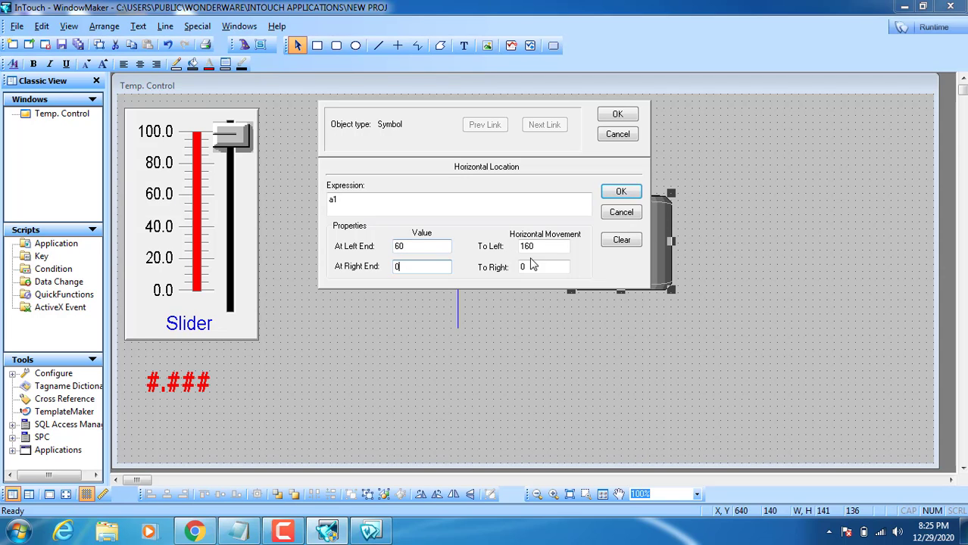
left_click(617, 114)
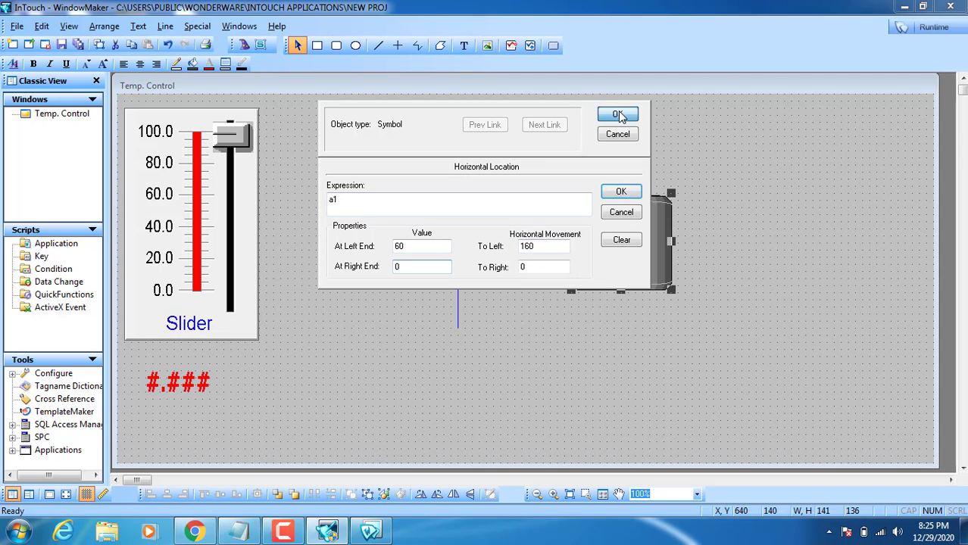
Test the tank's leftward movement at runtime by lowering the slider to 0 and raising it to 100
left_click(924, 28)
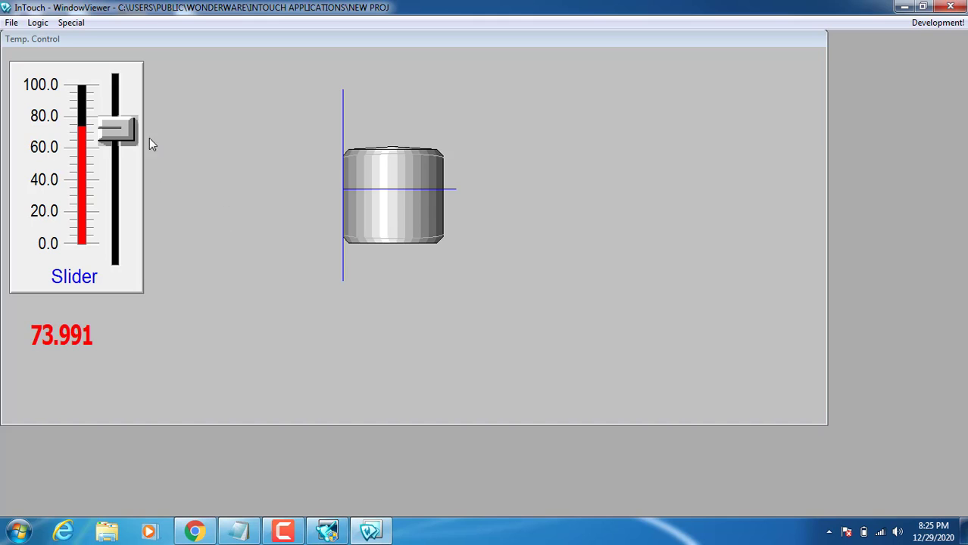
left_click_drag(125, 133, 80, 251)
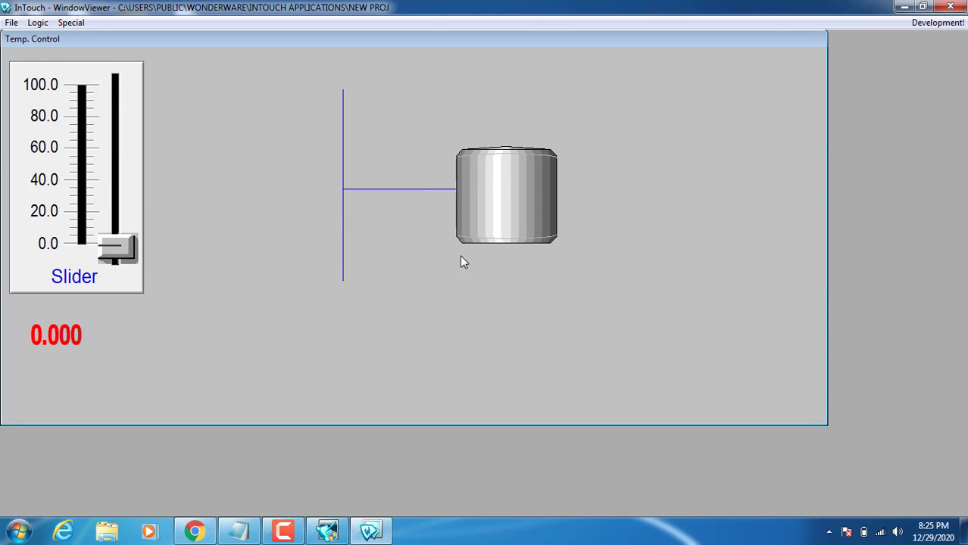
left_click_drag(123, 251, 87, 71)
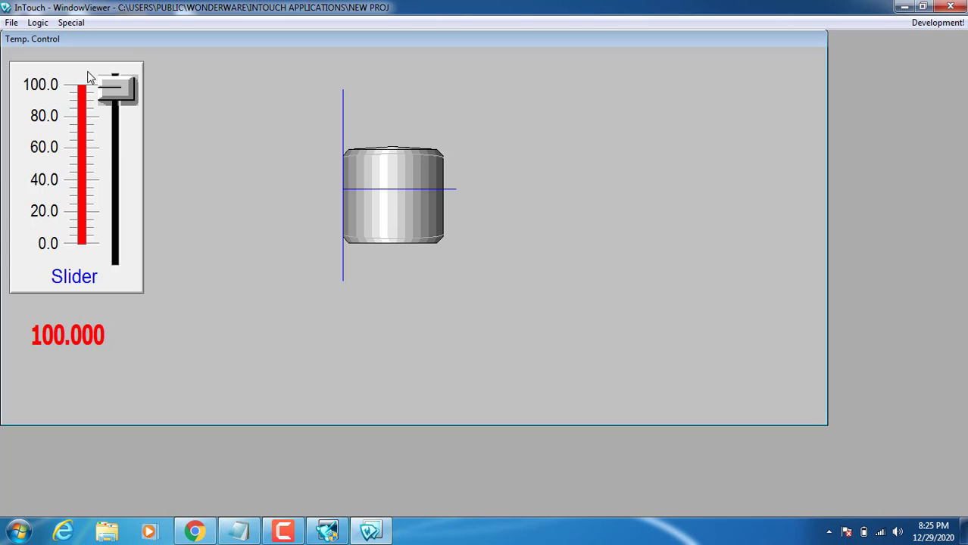
left_click(932, 35)
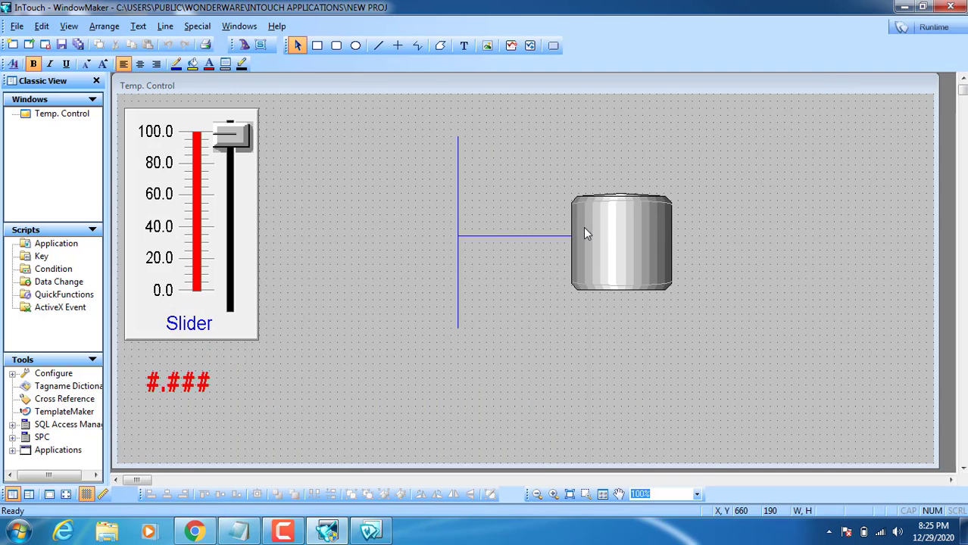
Set the tank's horizontal location left end value to 100 and place the tank back at X 640
double_click(605, 239)
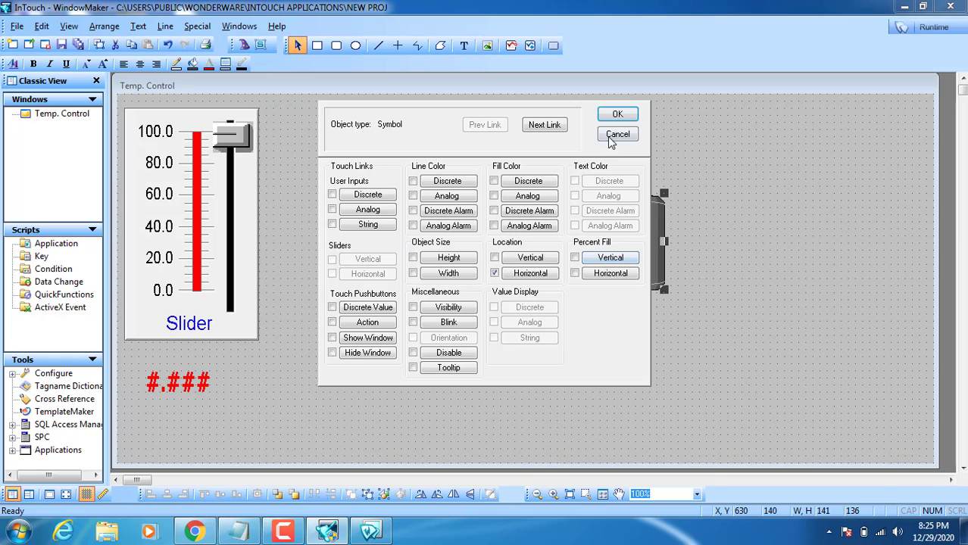
left_click(530, 272)
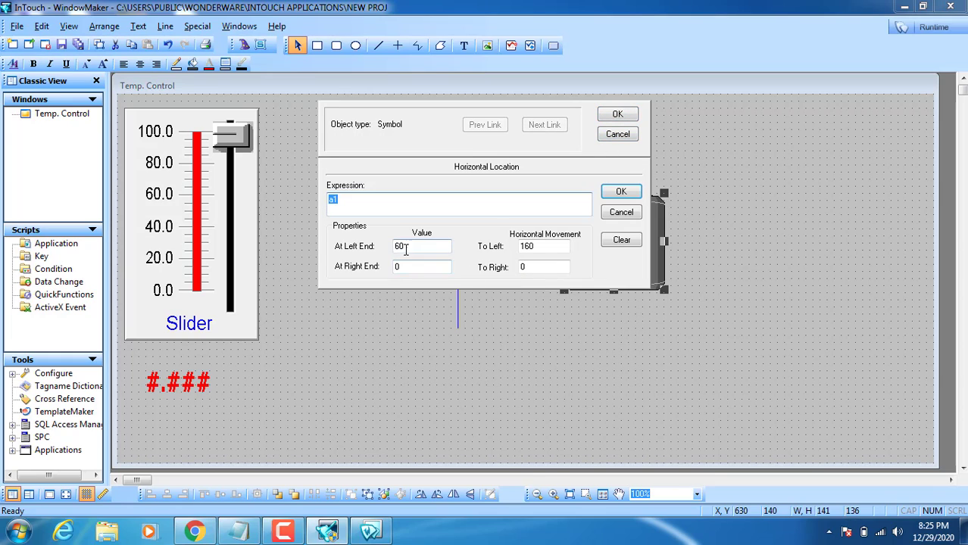
left_click_drag(406, 247, 369, 250)
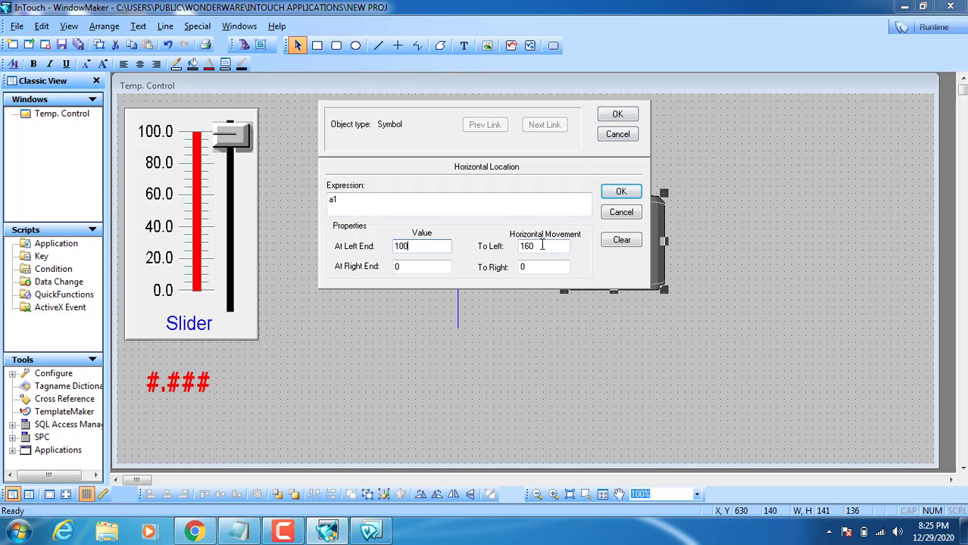
left_click(618, 115)
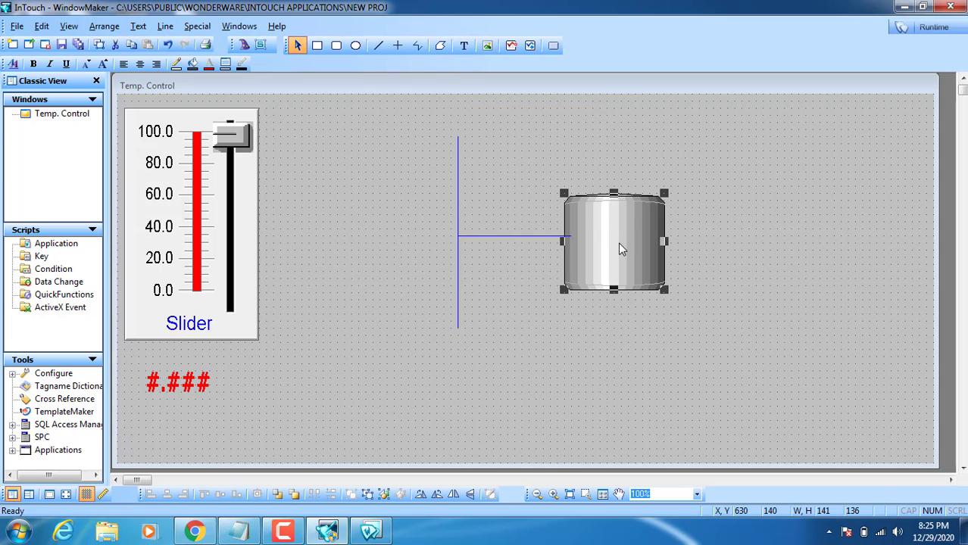
left_click_drag(618, 243, 625, 243)
Run the window and move the slider through its range up to 100 to check the tank's full leftward travel
left_click(927, 30)
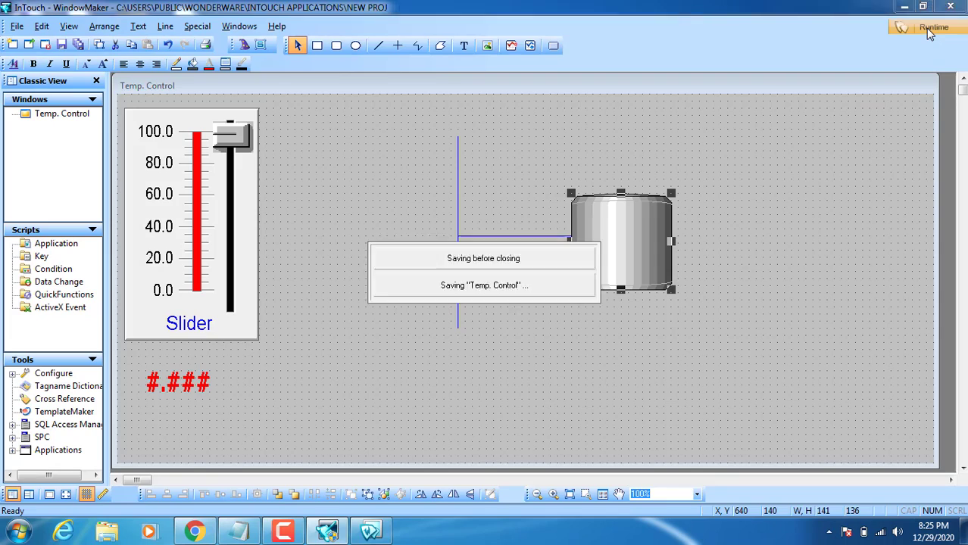
left_click_drag(117, 97, 68, 72)
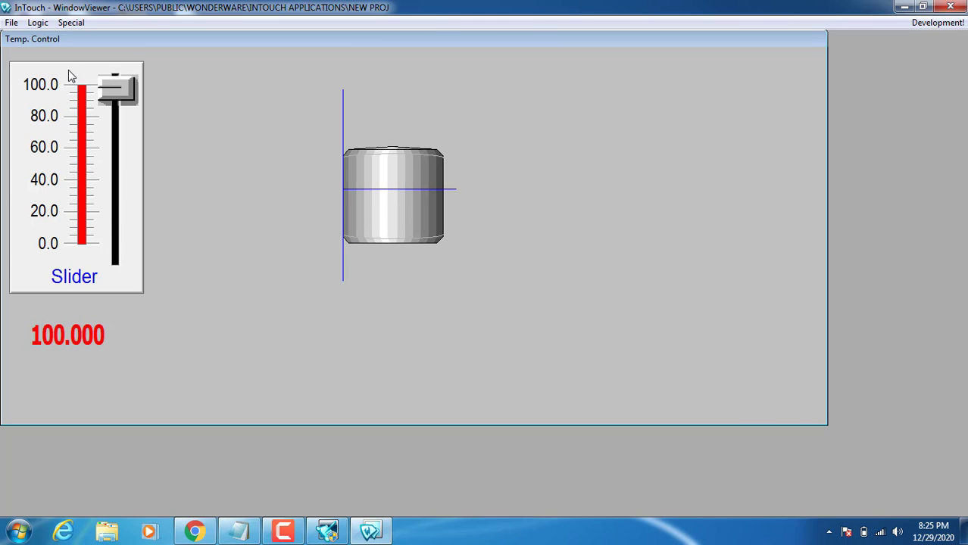
Return to development mode and delete the horizontal and vertical guide lines beside the tank
left_click(937, 23)
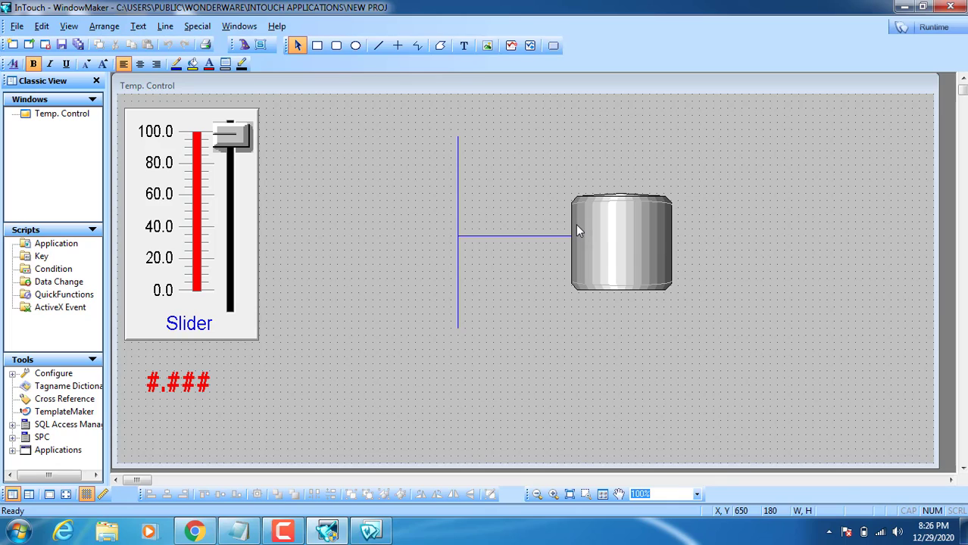
left_click(536, 236)
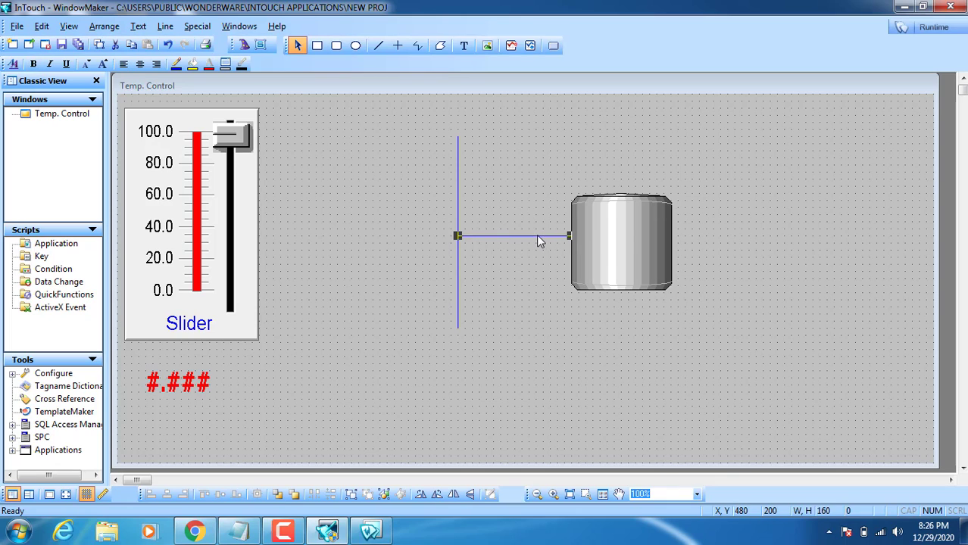
key("Delete")
left_click(458, 257)
key("Delete")
Move the tank to X 480, Y 200 and draw a vertical guide line about 120 high up from its upper-left corner
left_click_drag(583, 262, 510, 304)
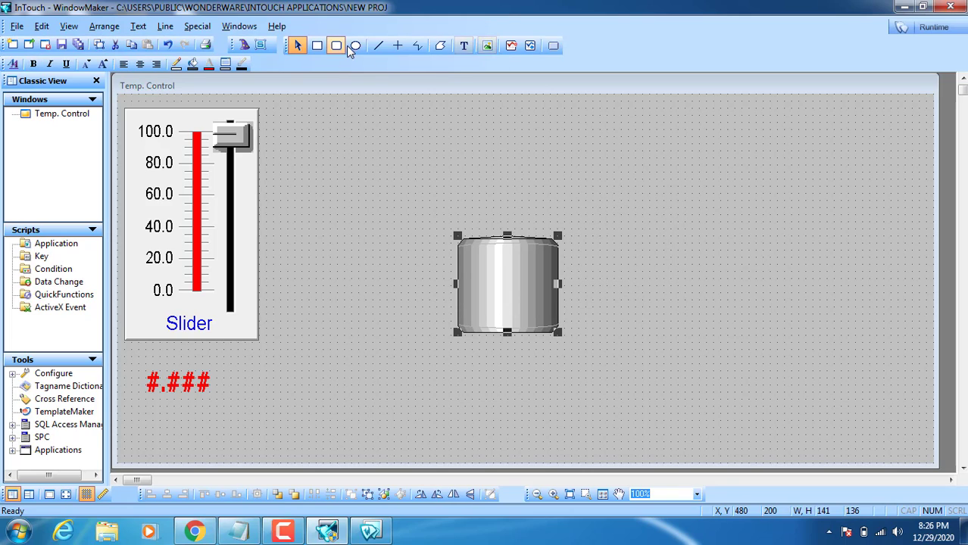
left_click(377, 46)
left_click(454, 237)
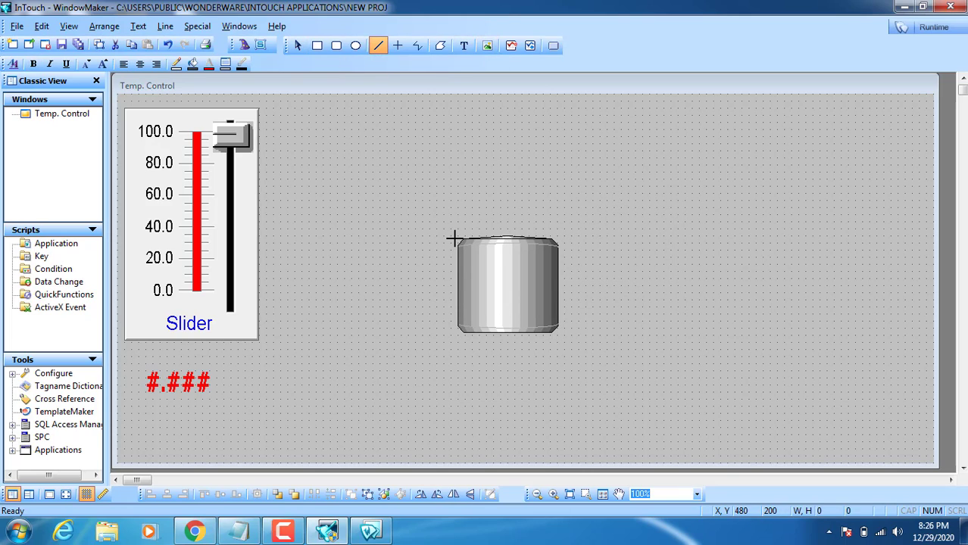
left_click_drag(449, 196, 457, 150)
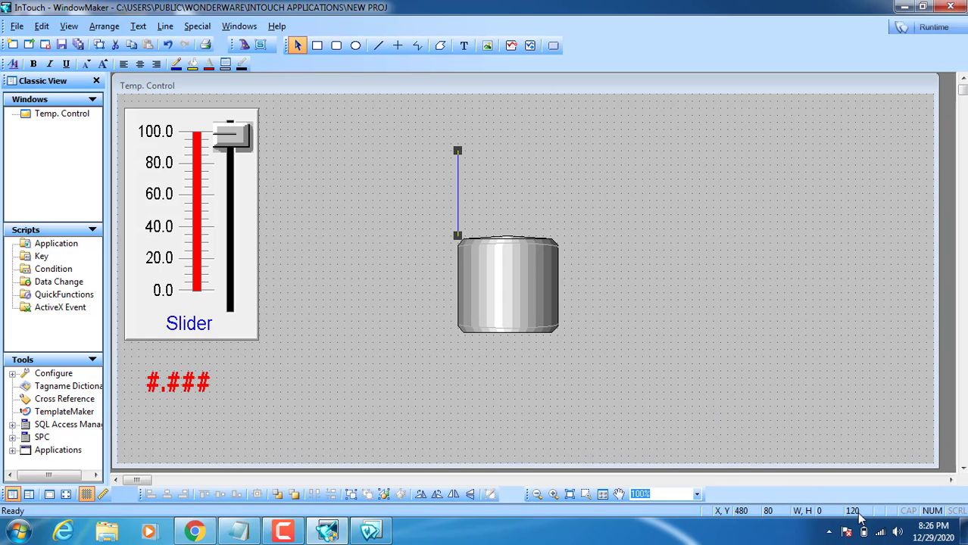
Remove the horizontal location link from the tank
double_click(529, 320)
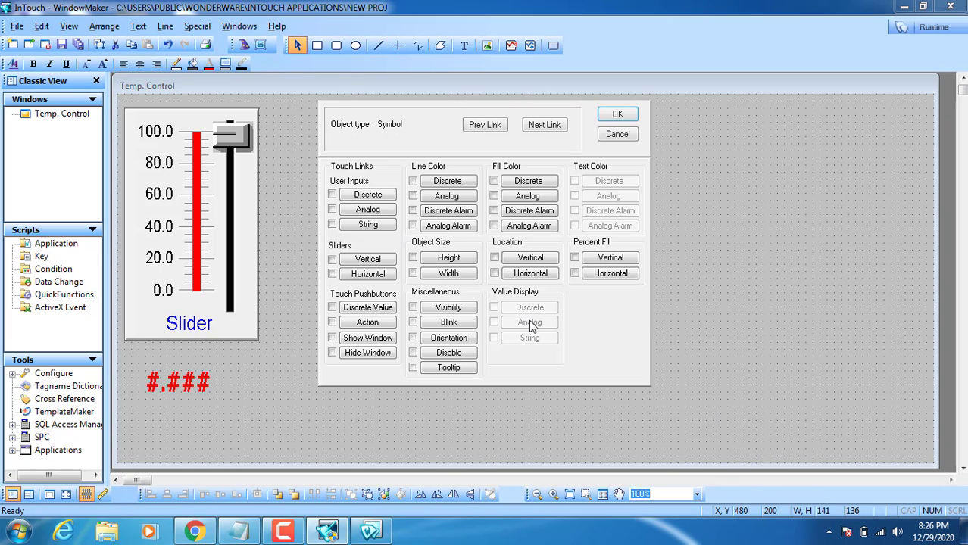
left_click(495, 274)
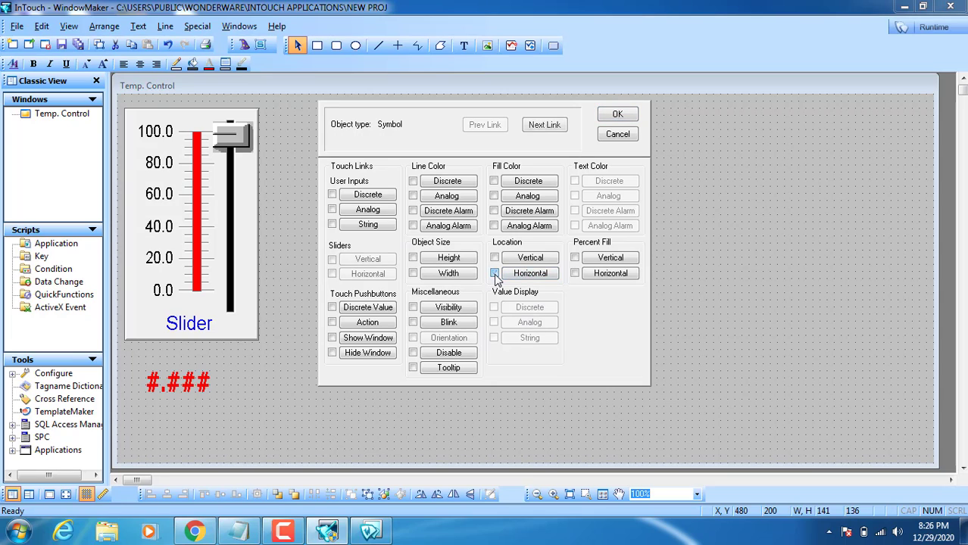
left_click(530, 258)
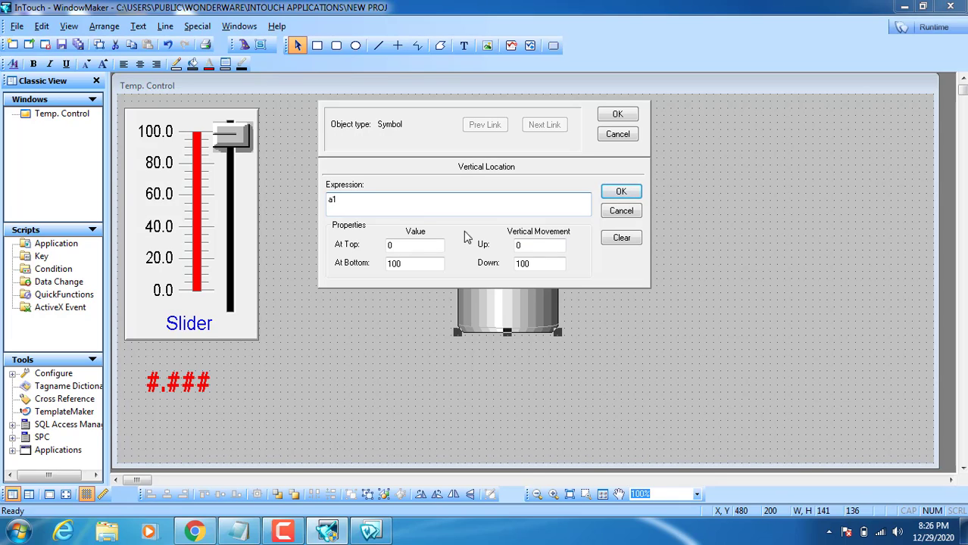
double_click(532, 246)
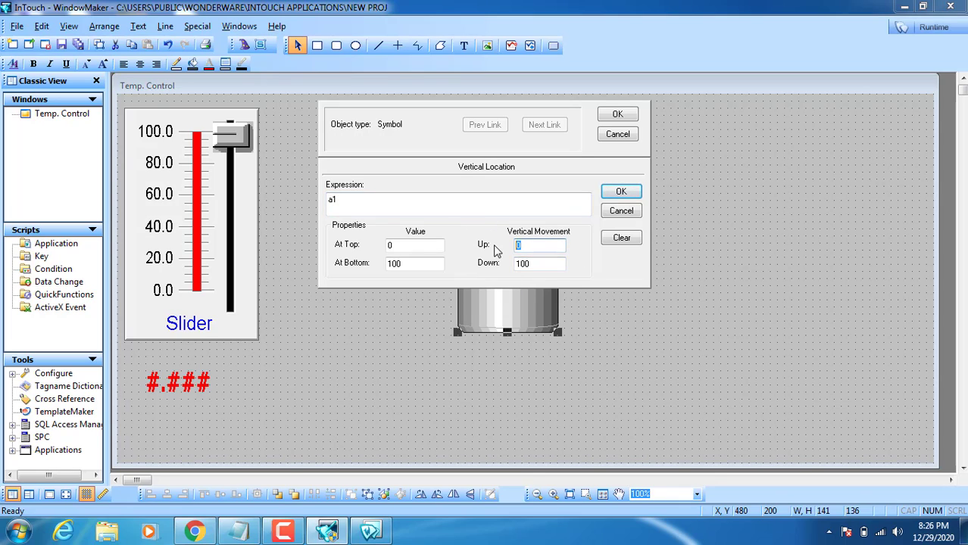
left_click(618, 134)
left_click(458, 191)
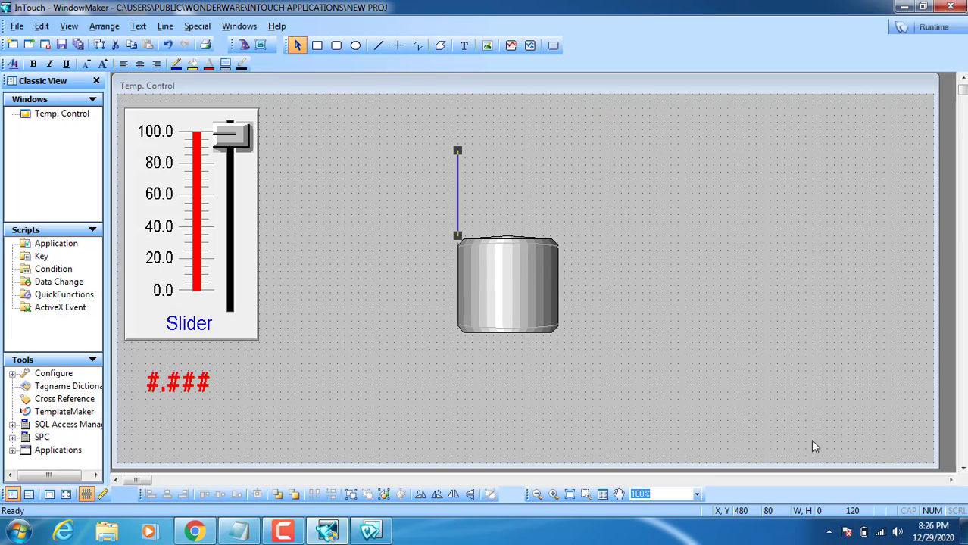
Add a vertical location link to the tank with expression a1, upward movement 120 and downward movement 0
left_click(507, 293)
double_click(507, 294)
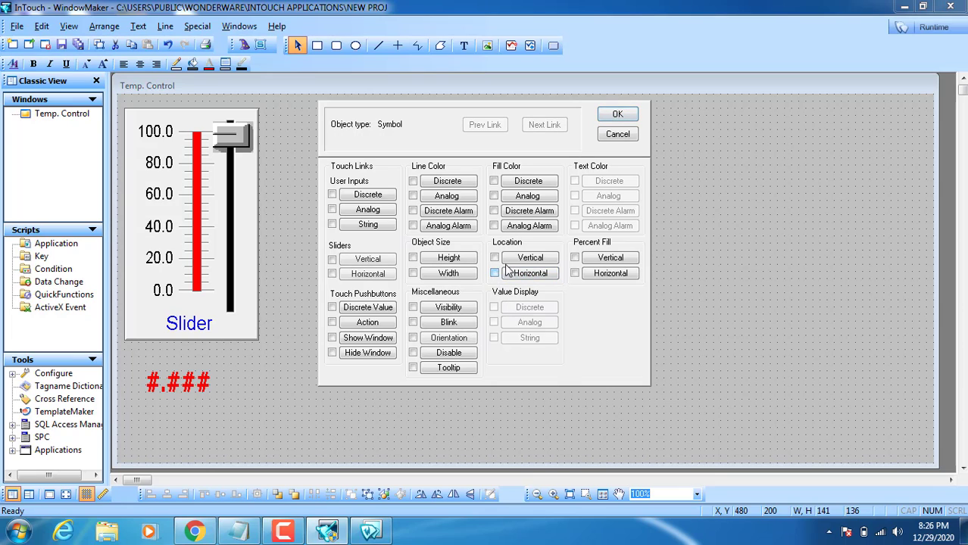
left_click(516, 261)
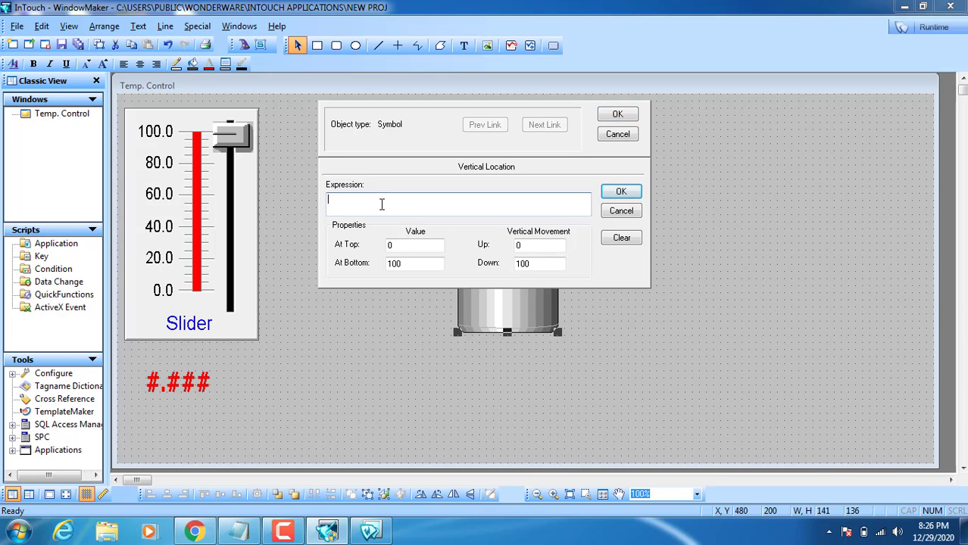
type("a1")
key("Tab")
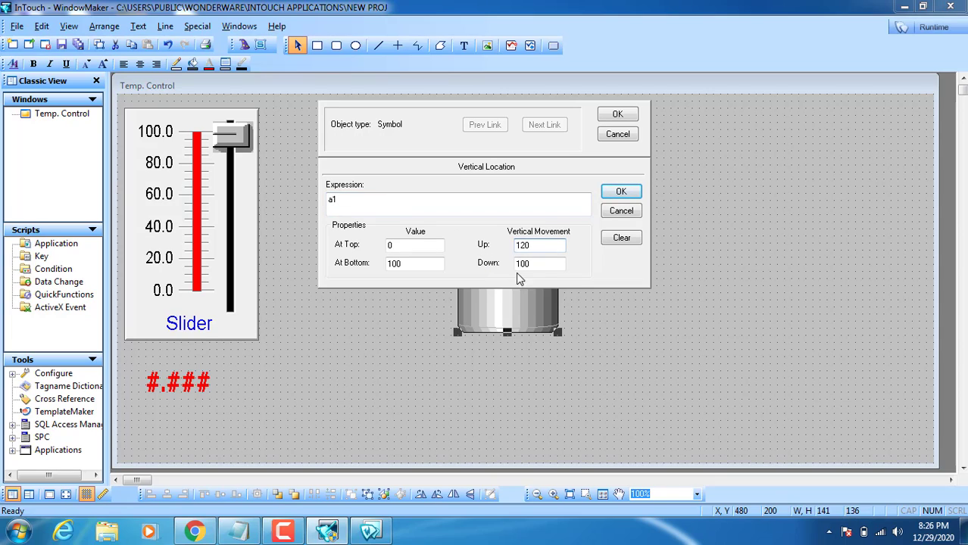
key("Tab")
left_click_drag(541, 247, 497, 247)
Set the vertical location link's top value to 100 and bottom value to 0, and apply it
left_click_drag(421, 249, 366, 247)
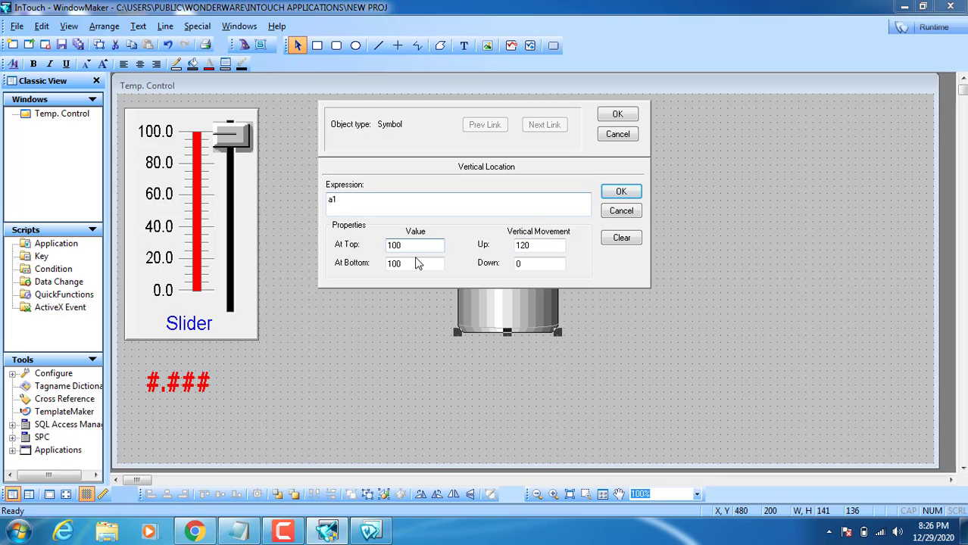
left_click_drag(538, 264, 376, 265)
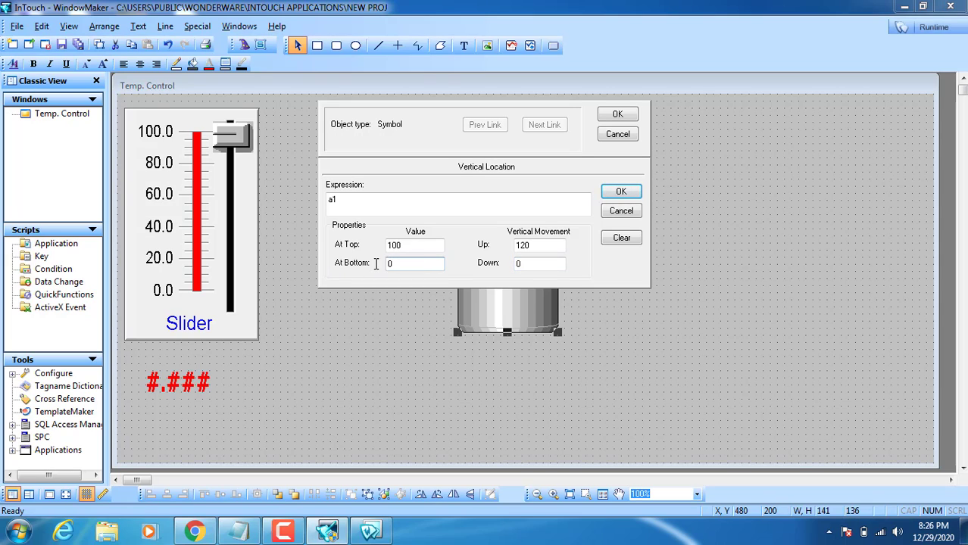
left_click_drag(529, 265, 499, 265)
left_click(407, 247)
left_click(539, 244)
left_click(618, 114)
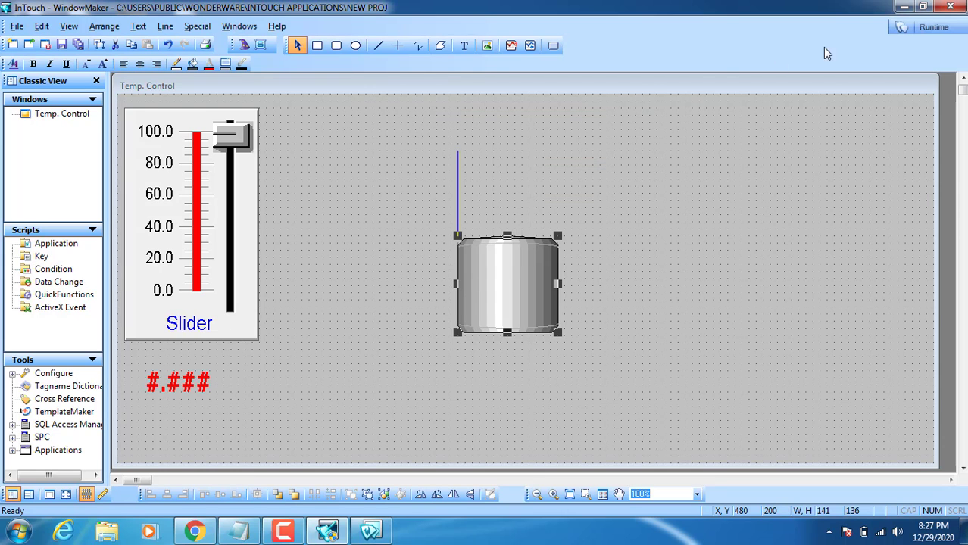
Test the tank's upward movement at runtime by lowering the slider to 0 and raising it to 100, and return to development mode
left_click(923, 29)
left_click_drag(120, 88, 115, 281)
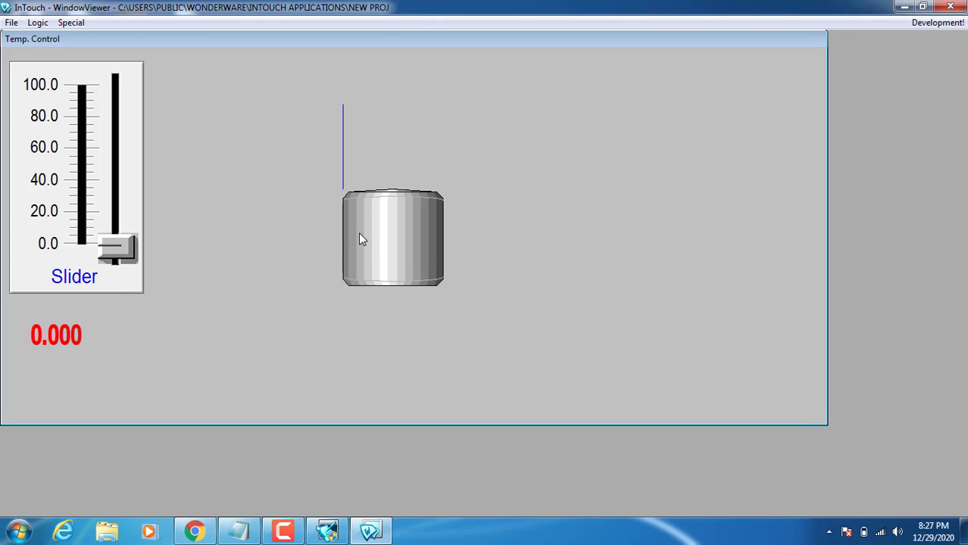
left_click_drag(131, 241, 114, 51)
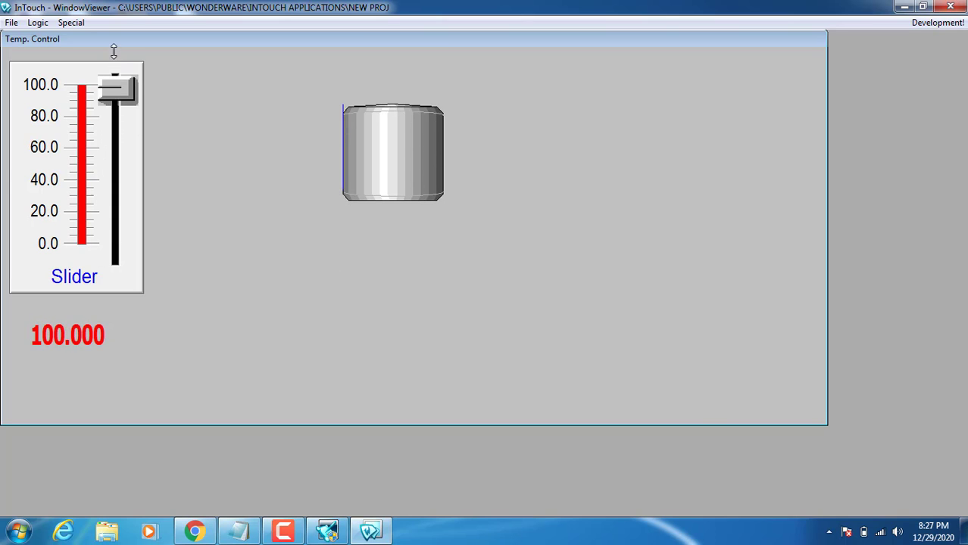
left_click(938, 22)
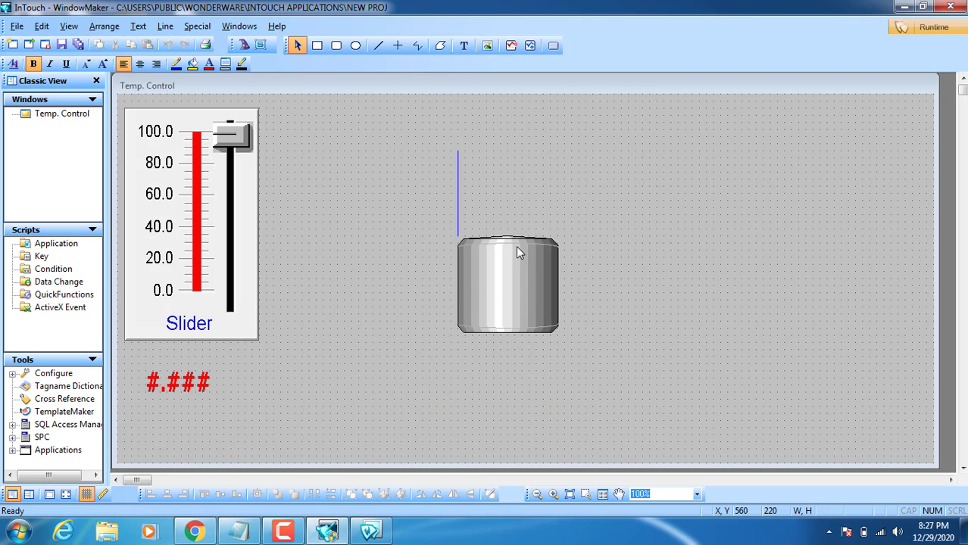
Set the top value of the tank's vertical location link to 50 and apply it
double_click(515, 246)
left_click(519, 258)
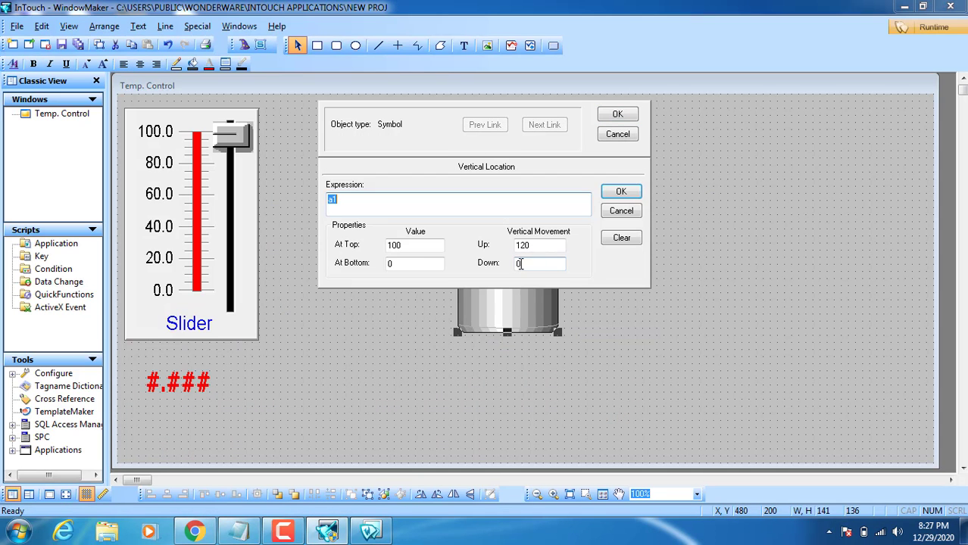
left_click(407, 245)
left_click_drag(407, 245, 367, 245)
type("50")
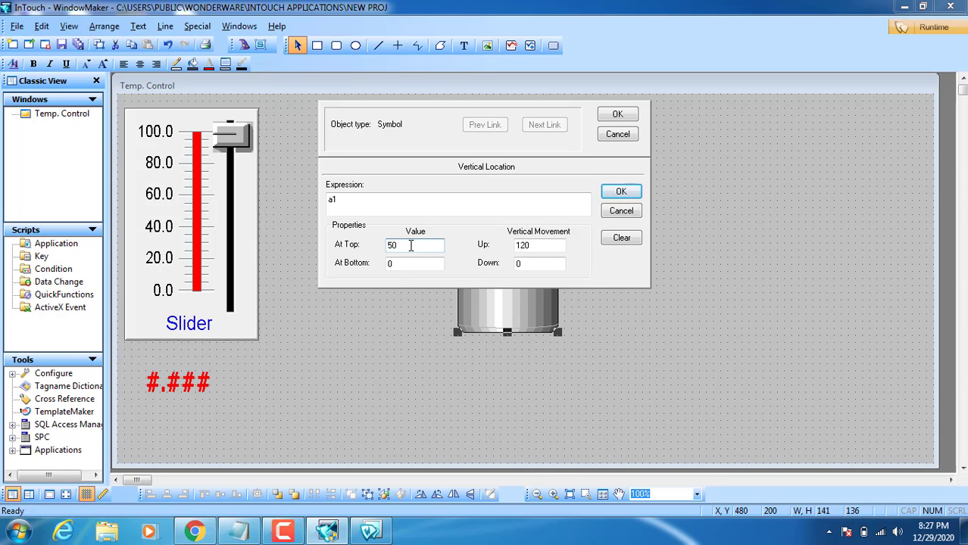
left_click_drag(415, 251, 354, 251)
left_click_drag(539, 246, 485, 246)
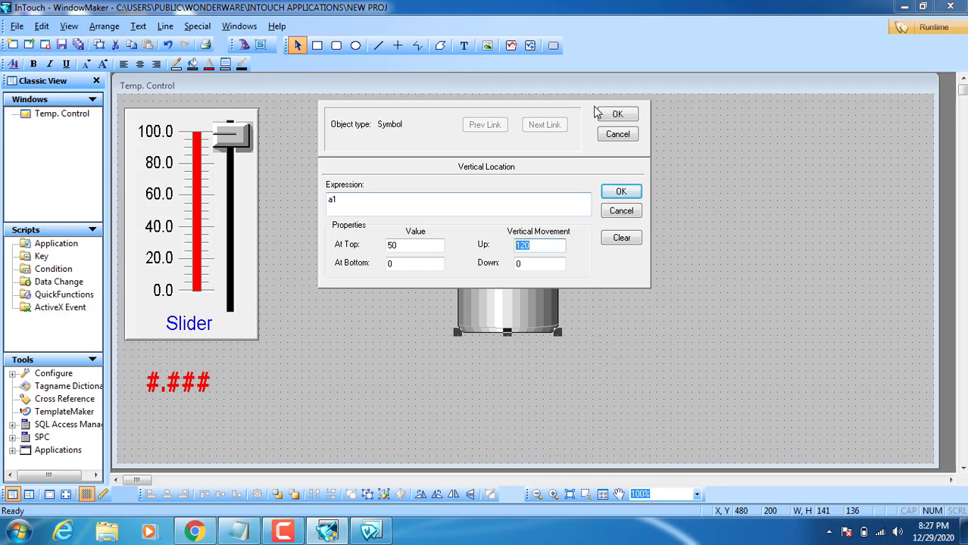
left_click(617, 115)
Run the window and move the slider to test the tank's upward travel with the changed top value, and return to development mode
left_click(914, 30)
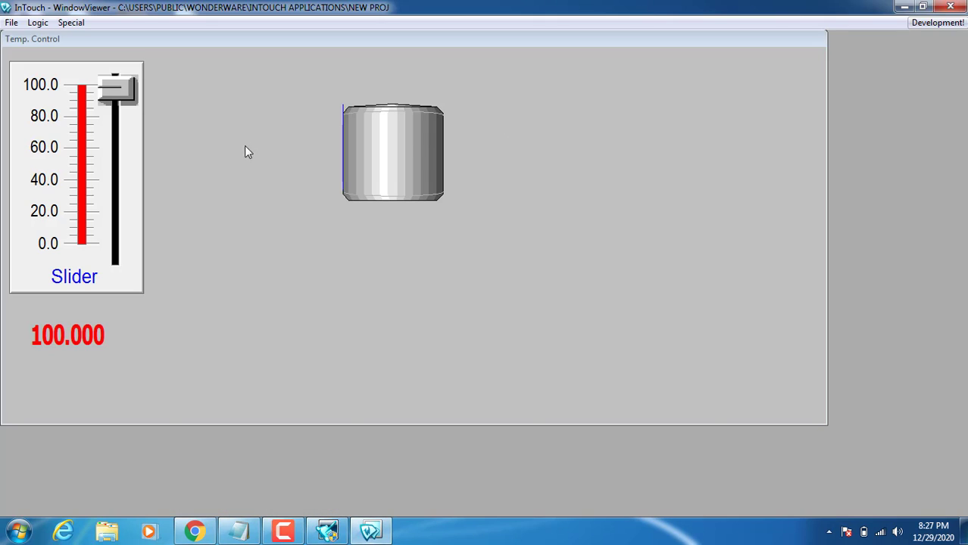
left_click_drag(118, 89, 134, 103)
left_click(937, 22)
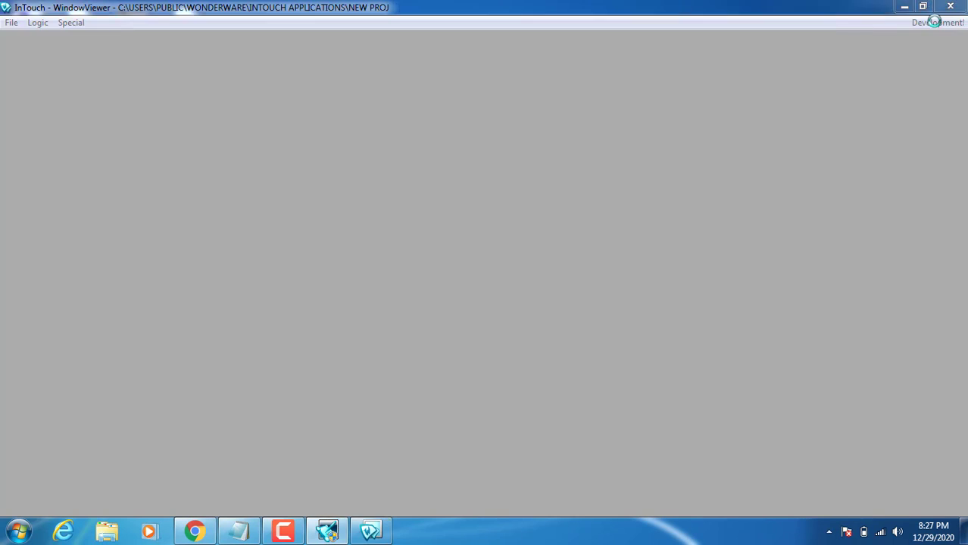
left_click(515, 283)
double_click(515, 284)
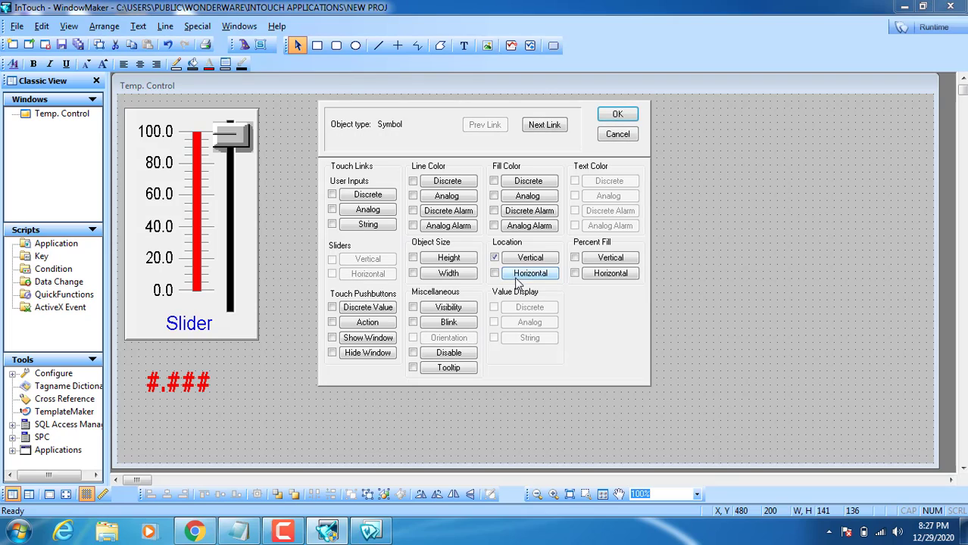
left_click(495, 257)
left_click(618, 134)
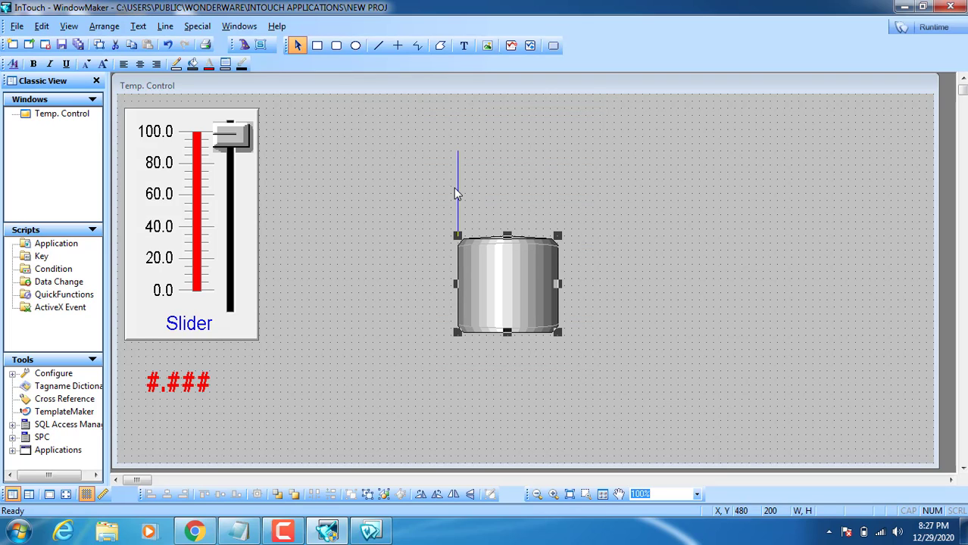
Move the vertical guide line below the tank's lower-left corner at X 490, Y 340 and lengthen it to about 150
left_click_drag(454, 188, 466, 379)
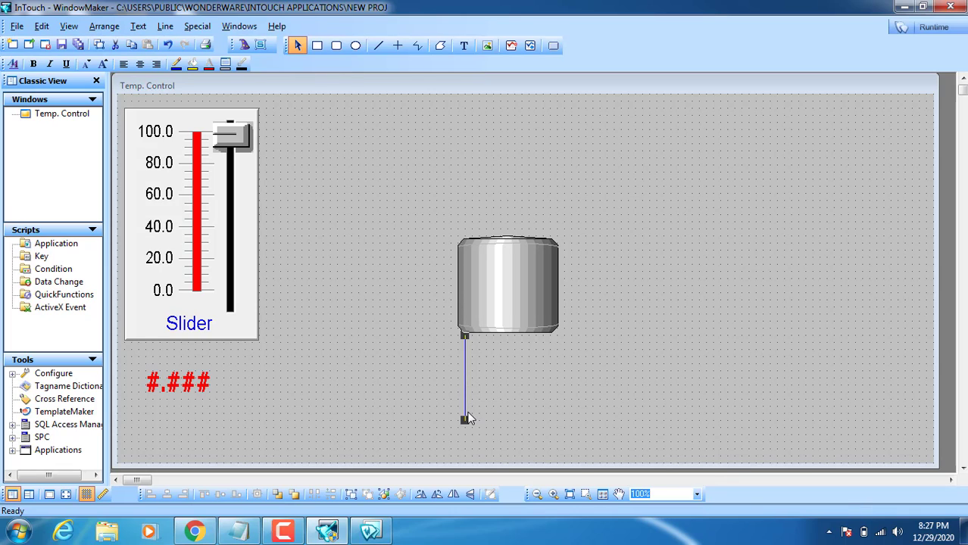
left_click_drag(464, 421, 468, 446)
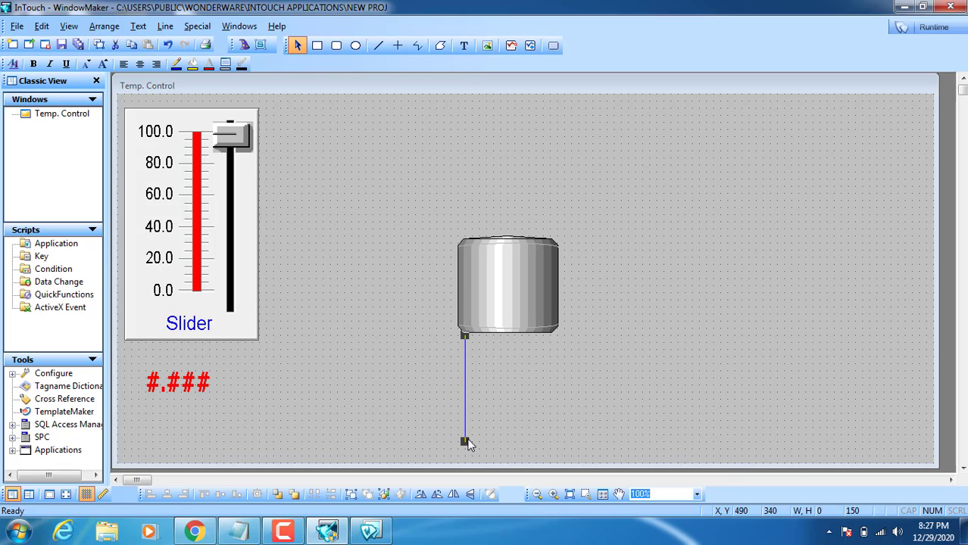
Set the tank's vertical location link to a downward movement of 150 and an upward movement of 0
double_click(514, 326)
left_click(528, 260)
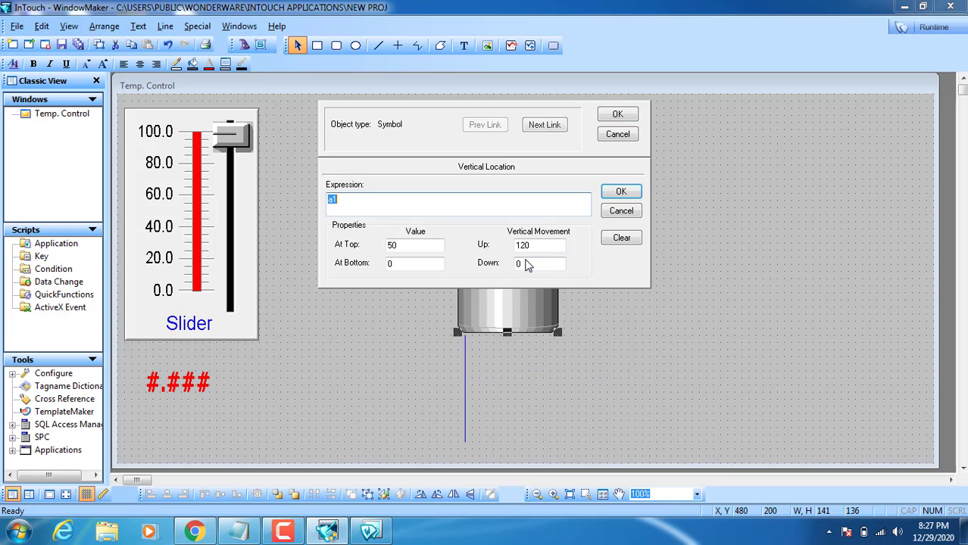
left_click_drag(534, 264, 501, 269)
key("BackSpace")
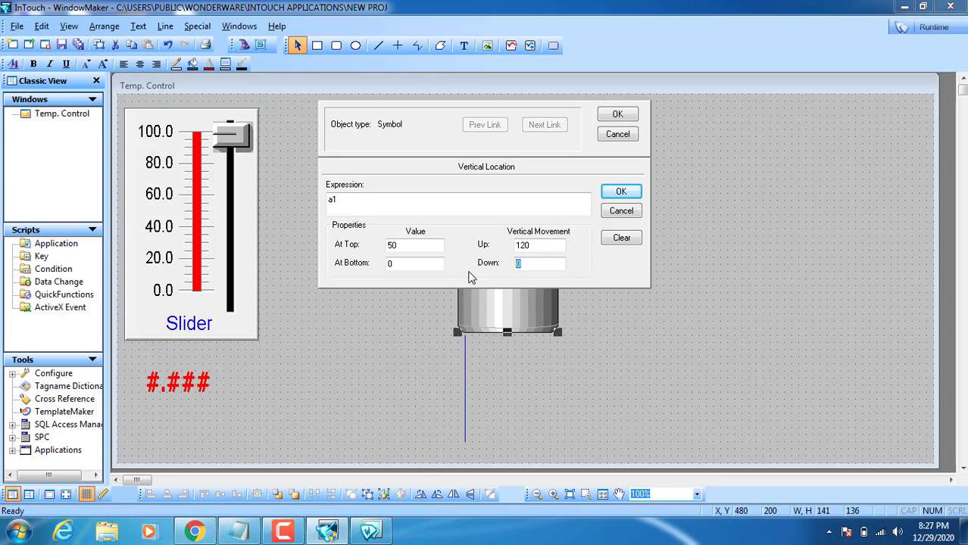
type("150")
left_click_drag(535, 247, 490, 250)
left_click_drag(557, 264, 490, 270)
Set the vertical location link's bottom value to 80 and apply it
left_click_drag(432, 266, 366, 261)
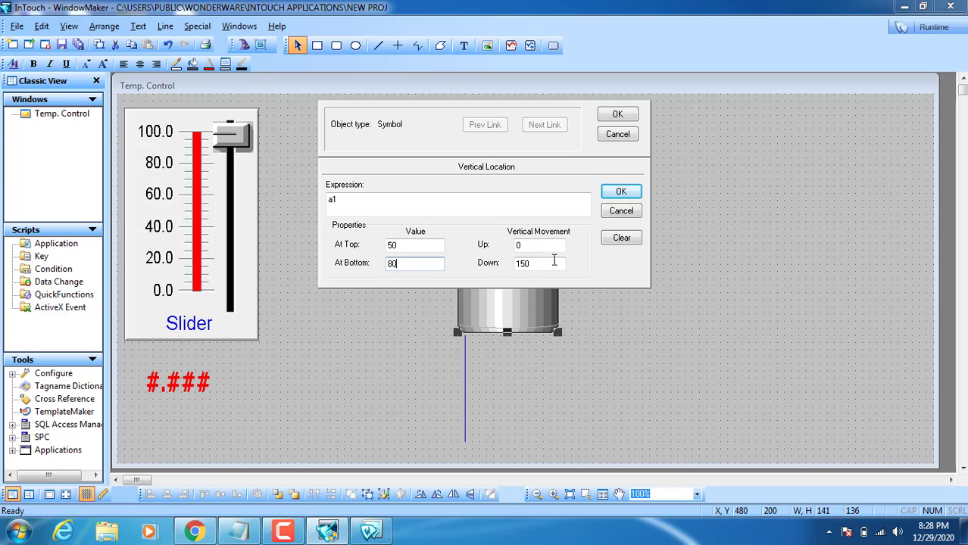
type("80")
left_click_drag(538, 247, 497, 247)
left_click_drag(432, 247, 366, 255)
left_click(618, 115)
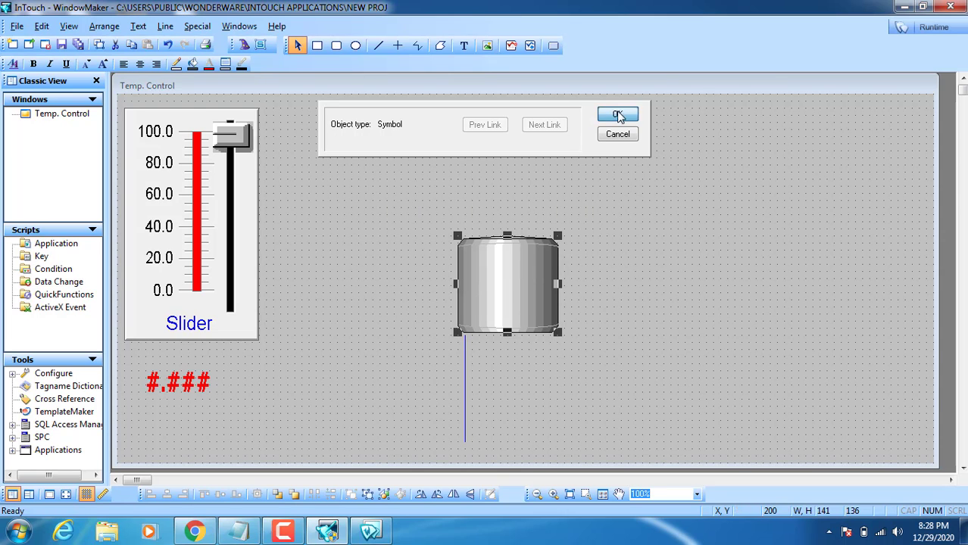
Test the tank's downward movement at runtime by lowering the slider to 0 and raising it above 80, and return to development mode
left_click(917, 22)
left_click_drag(104, 129, 104, 261)
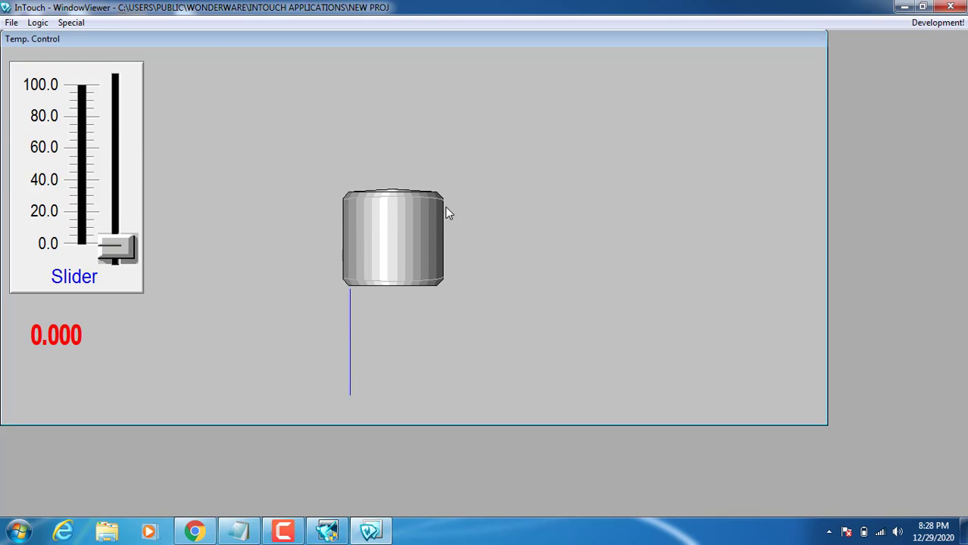
left_click_drag(119, 230, 104, 85)
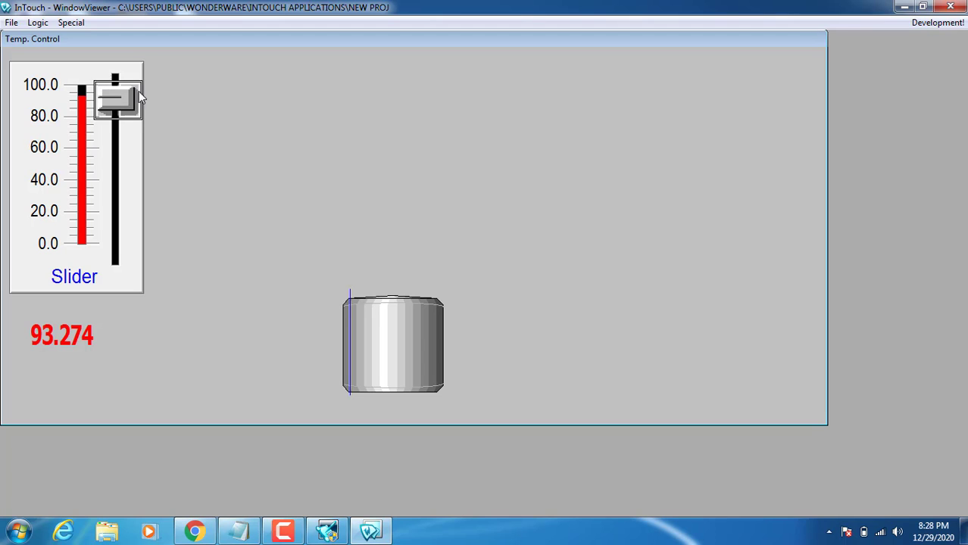
left_click(923, 23)
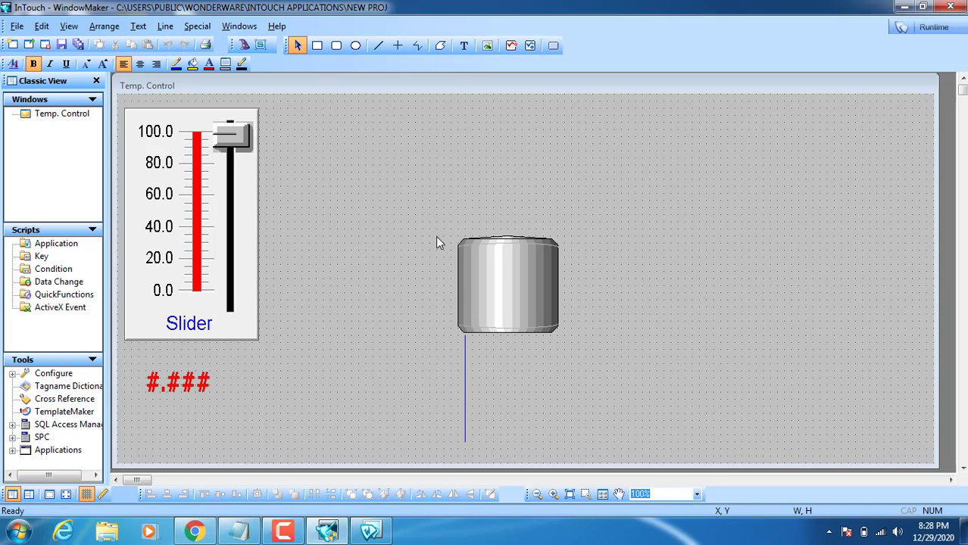
Set the top value of the tank's vertical location link to 40 and apply it
left_click(493, 264)
double_click(492, 263)
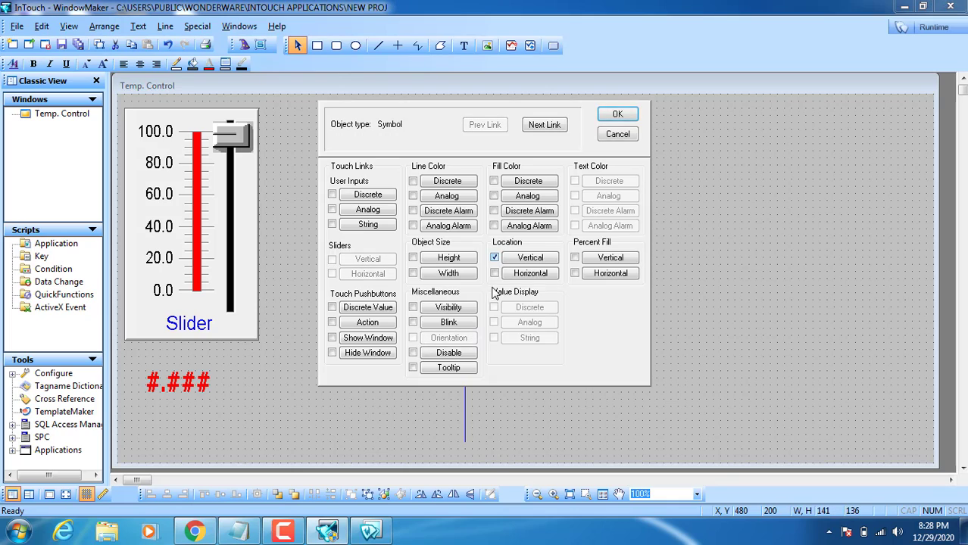
left_click(522, 256)
double_click(413, 245)
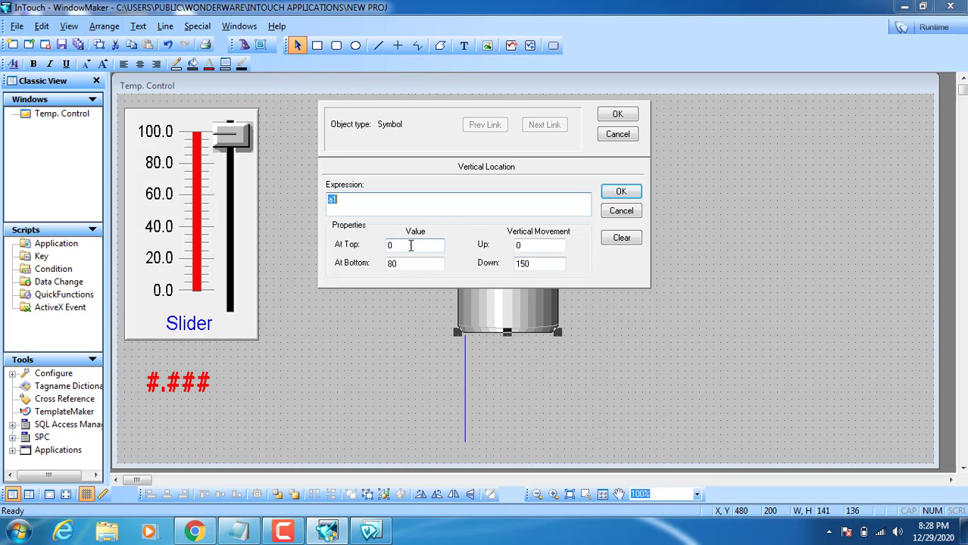
type("40")
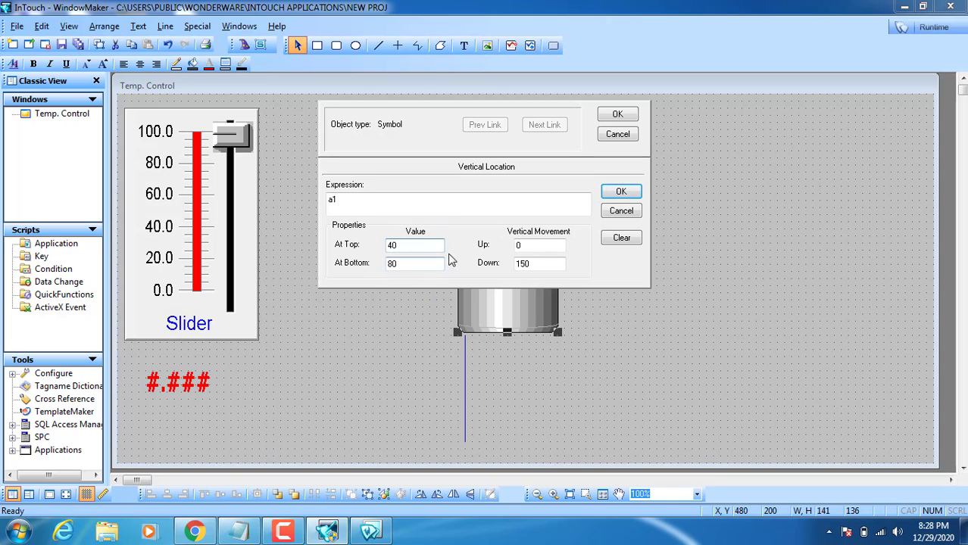
left_click_drag(400, 244, 373, 246)
double_click(521, 246)
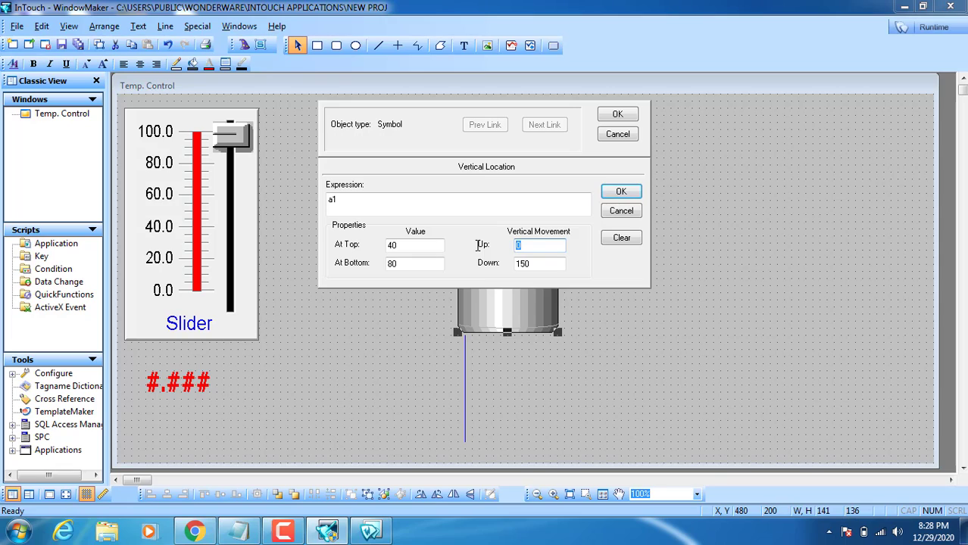
left_click_drag(403, 263, 354, 263)
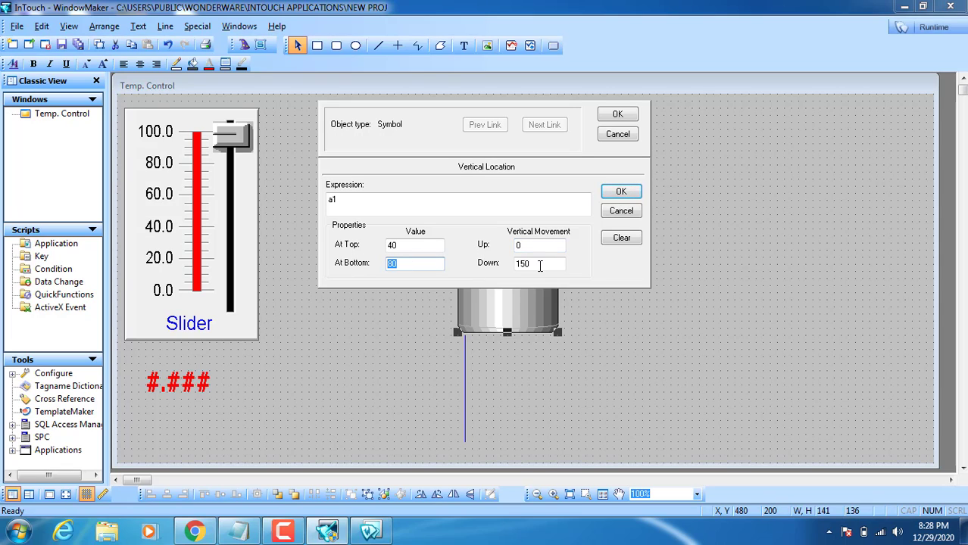
left_click_drag(540, 265, 512, 263)
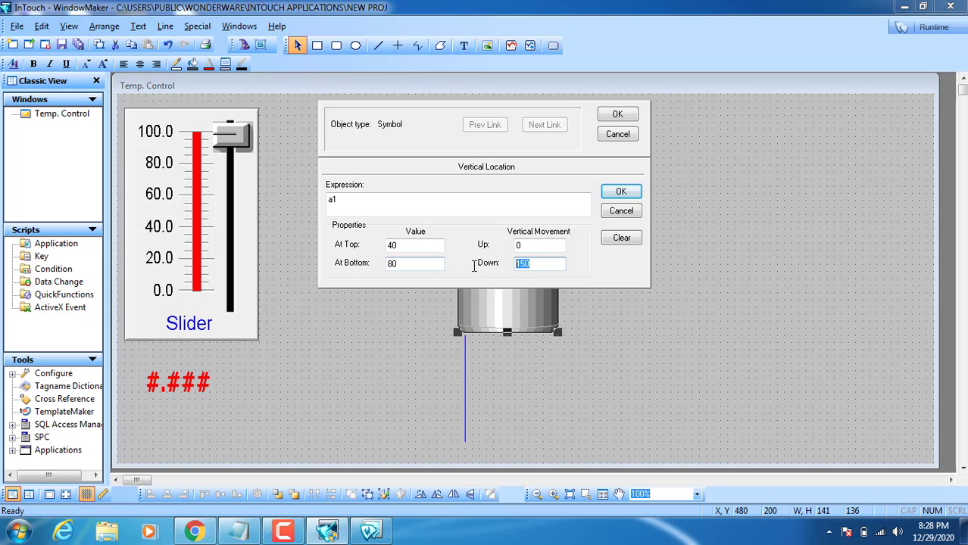
left_click(615, 114)
Test the tank's vertical movement at runtime by moving the slider, and return to development mode
left_click(928, 29)
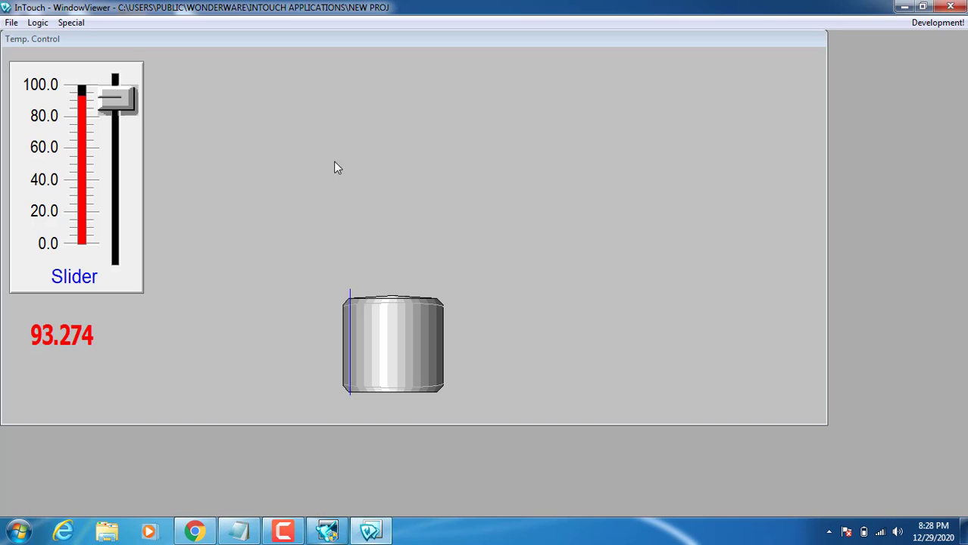
left_click_drag(122, 95, 106, 85)
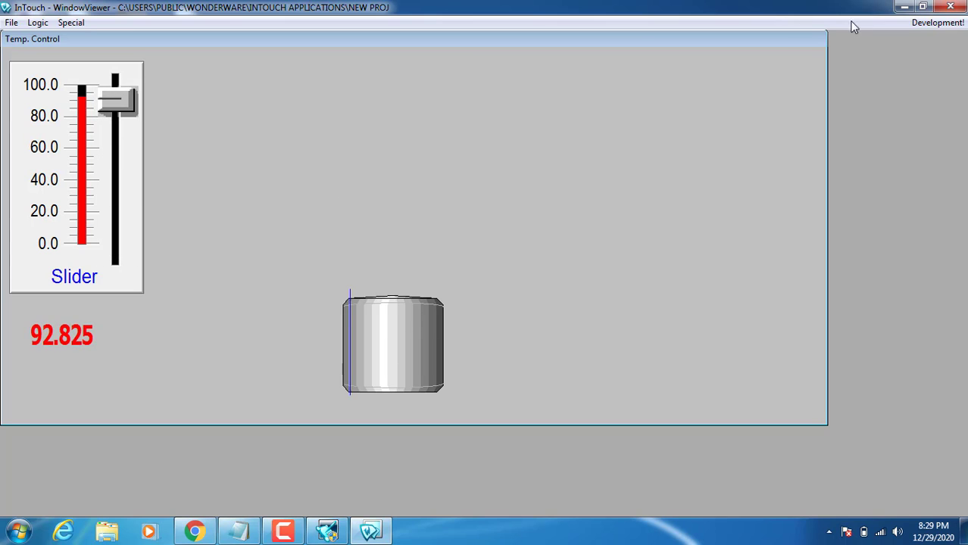
left_click(937, 22)
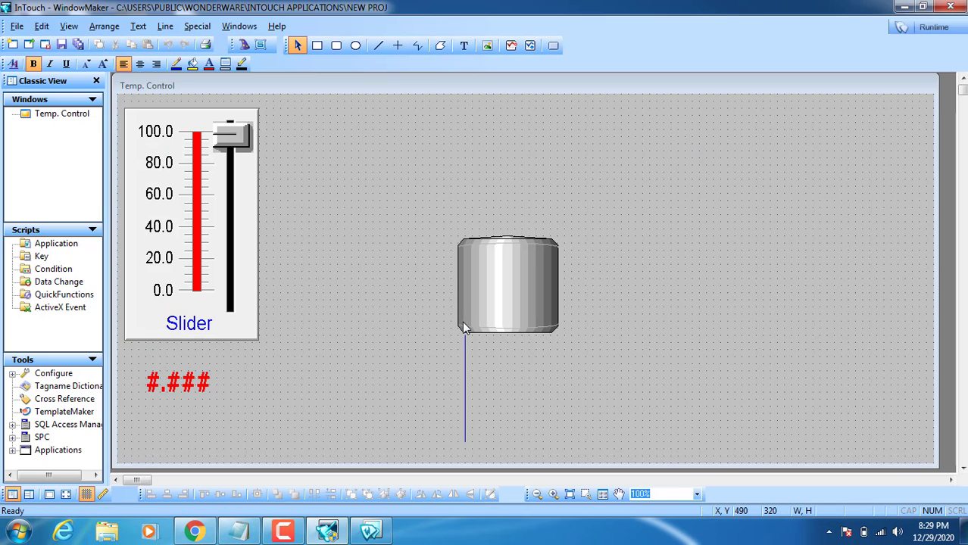
Delete the vertical guide line below the tank
left_click(465, 371)
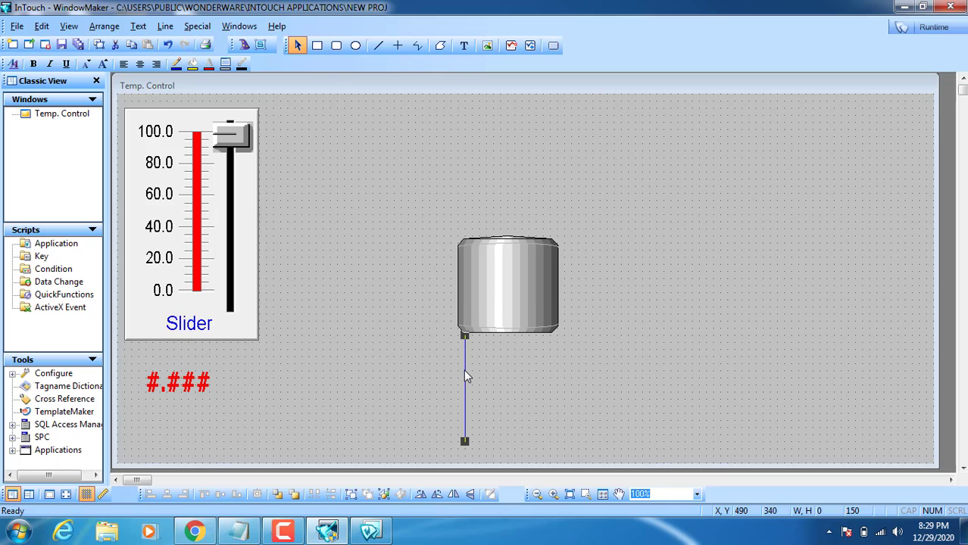
key("Delete")
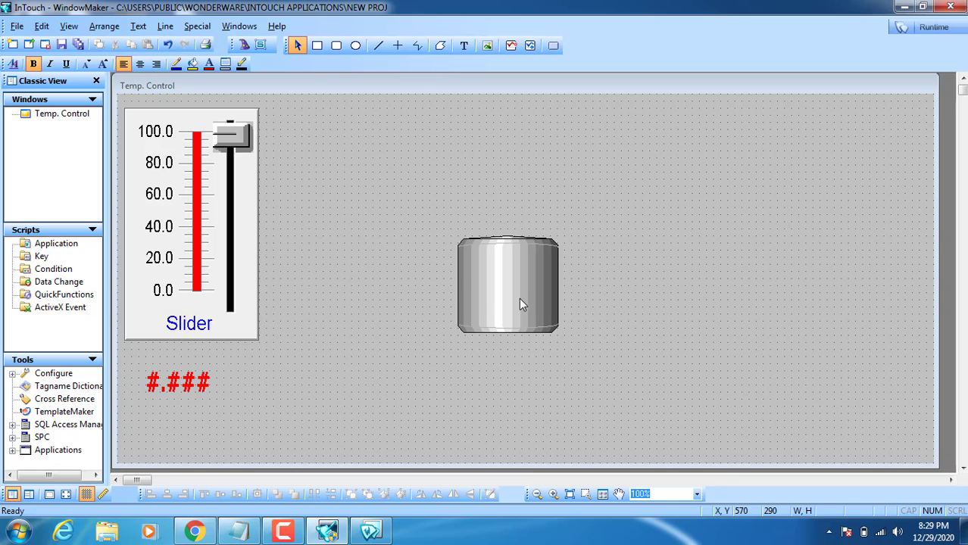
Try moving the tank diagonally up and to the left, and put it back at X 480, Y 200
left_click_drag(525, 290, 517, 258)
left_click_drag(514, 340, 520, 295)
mouse_move(485, 266)
left_mouse_down()
mouse_move(404, 197)
mouse_move(504, 285)
mouse_move(473, 255)
left_mouse_up()
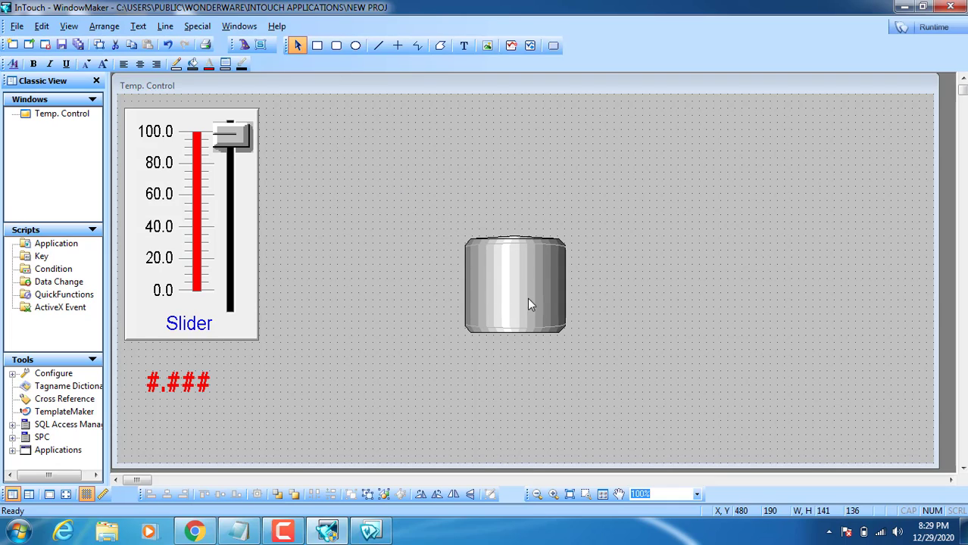
mouse_move(527, 298)
left_mouse_down()
mouse_move(617, 197)
mouse_move(516, 295)
left_mouse_up()
left_click(590, 362)
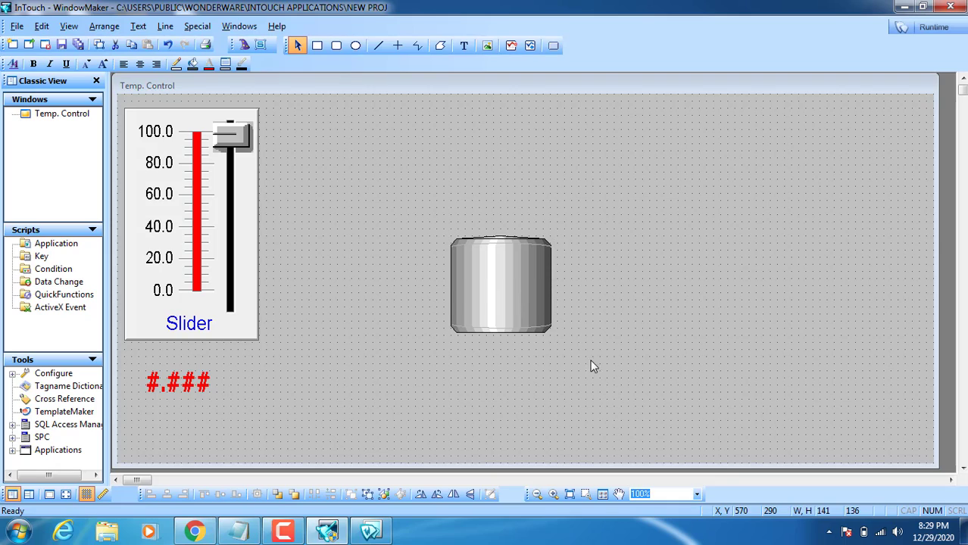
left_click(517, 292)
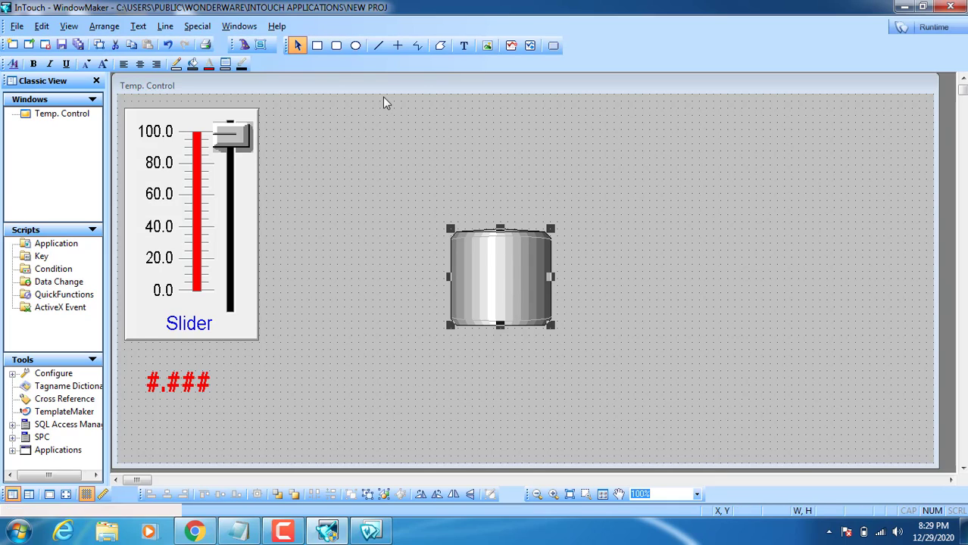
left_click(521, 343)
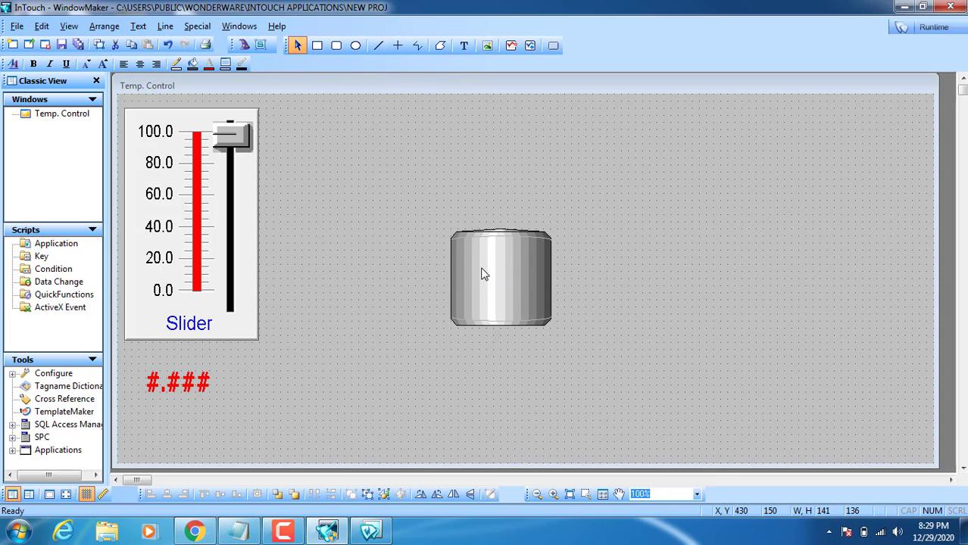
left_click_drag(420, 208, 523, 306)
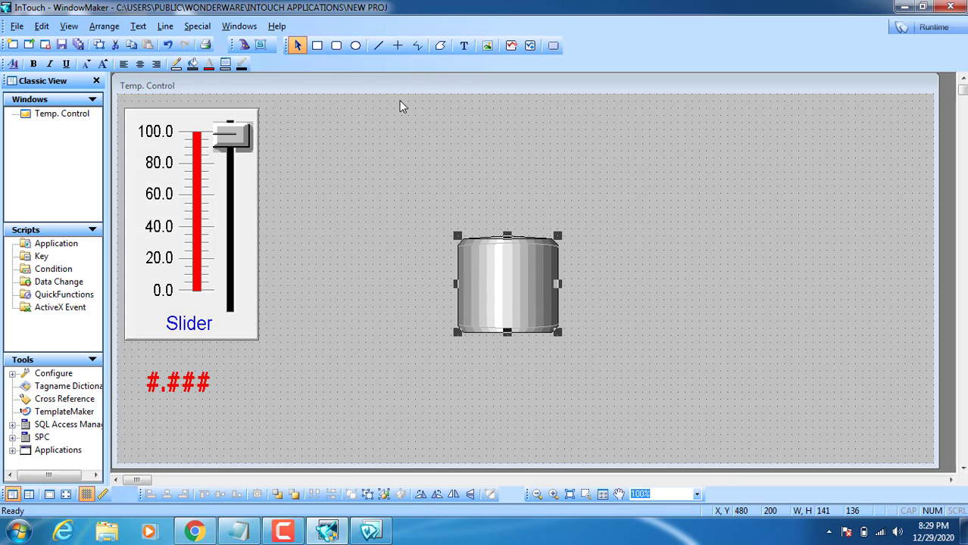
Draw a vertical guide line upward and a horizontal guide line about 130 long leftward from the tank's upper-left corner
left_click(378, 45)
mouse_move(454, 151)
left_mouse_down()
mouse_move(451, 242)
mouse_move(456, 233)
mouse_move(363, 243)
left_mouse_up()
left_click(378, 46)
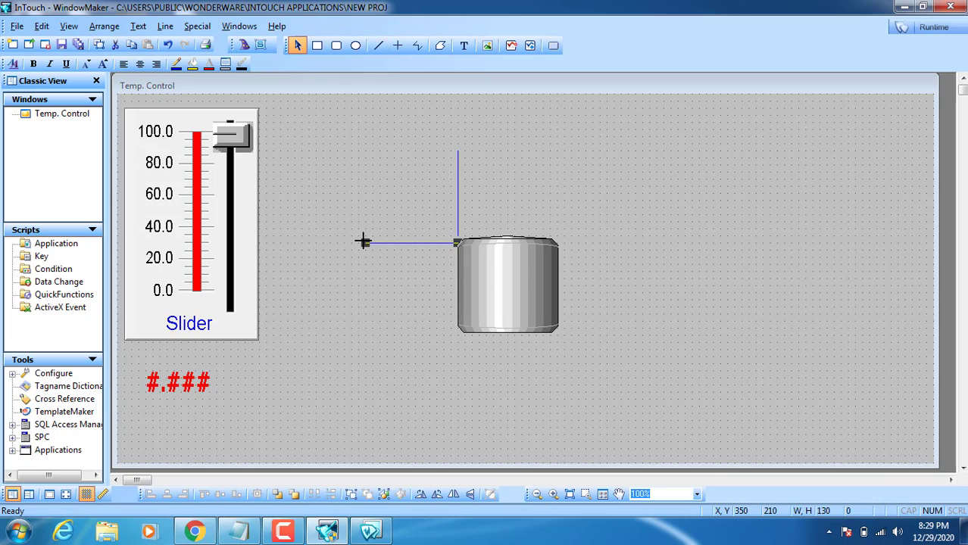
left_click(413, 299)
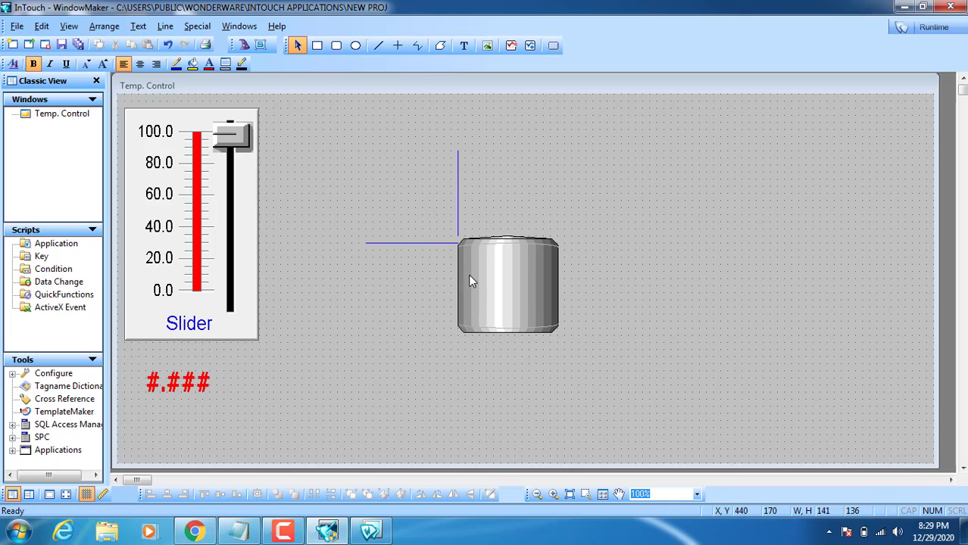
Place the tank at X 480, Y 210 and lengthen the vertical guide line down to its upper-left corner, about 130 long
mouse_move(489, 293)
left_mouse_down()
mouse_move(493, 301)
mouse_move(450, 270)
left_mouse_up()
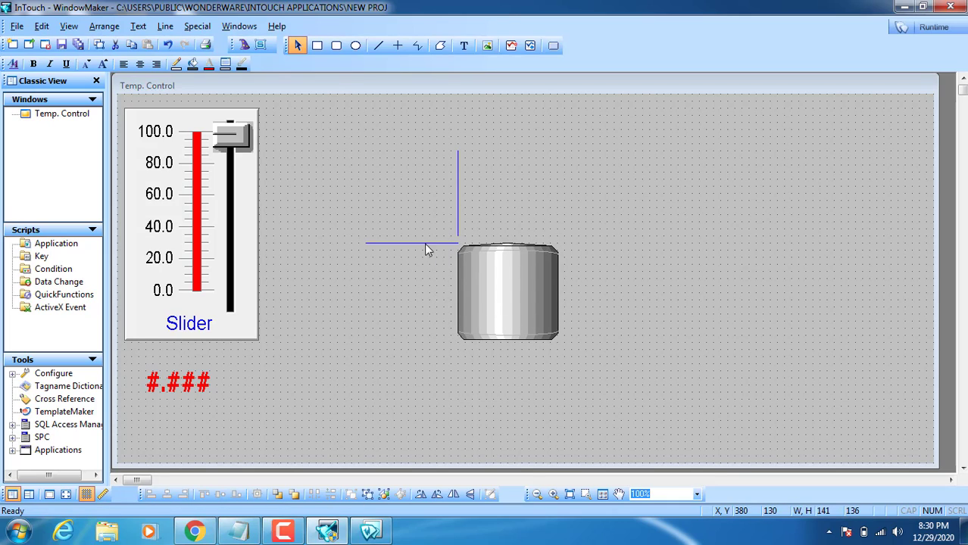
left_click_drag(385, 206, 505, 307)
left_click(488, 236)
left_click(457, 236)
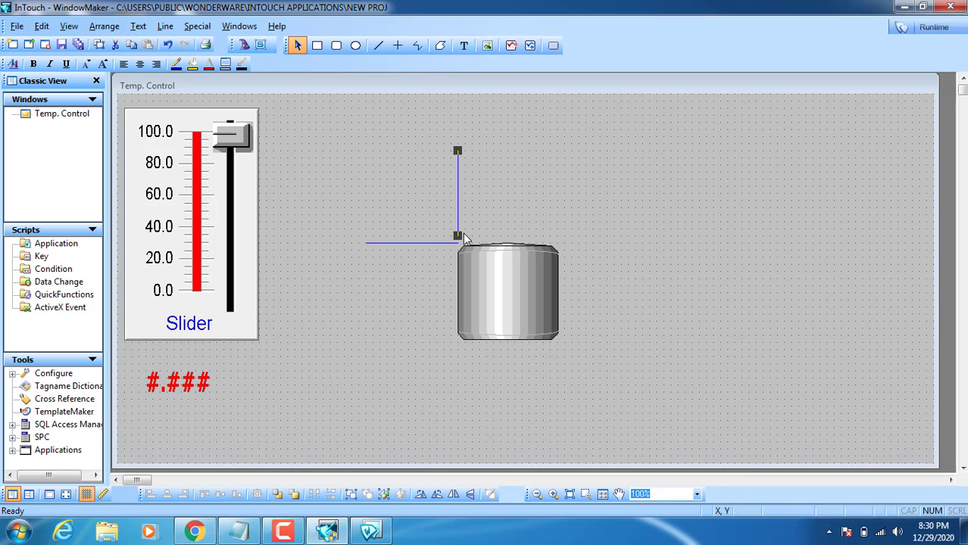
left_click(515, 204)
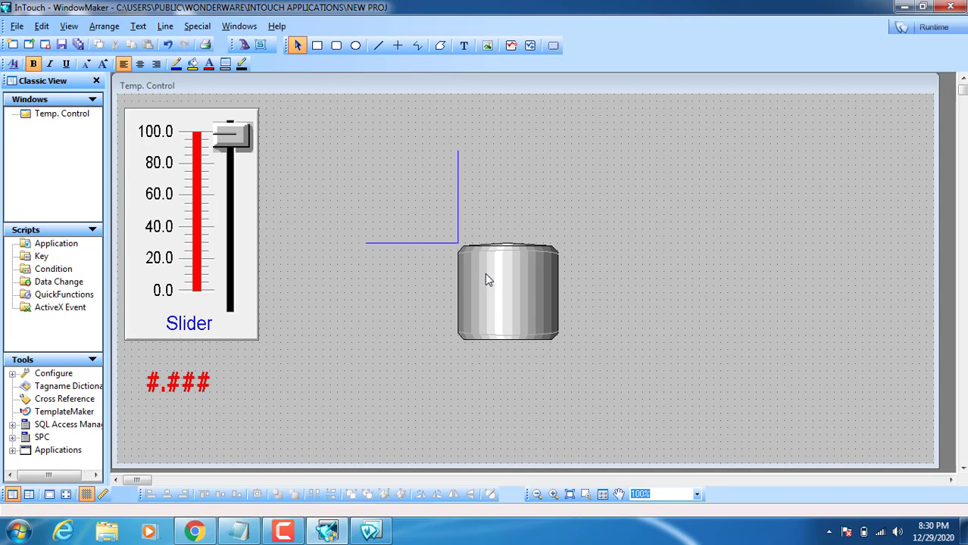
Check both guide lines' lengths and give the tank a horizontal location link on a1 with a leftward movement of 130
left_click(458, 203)
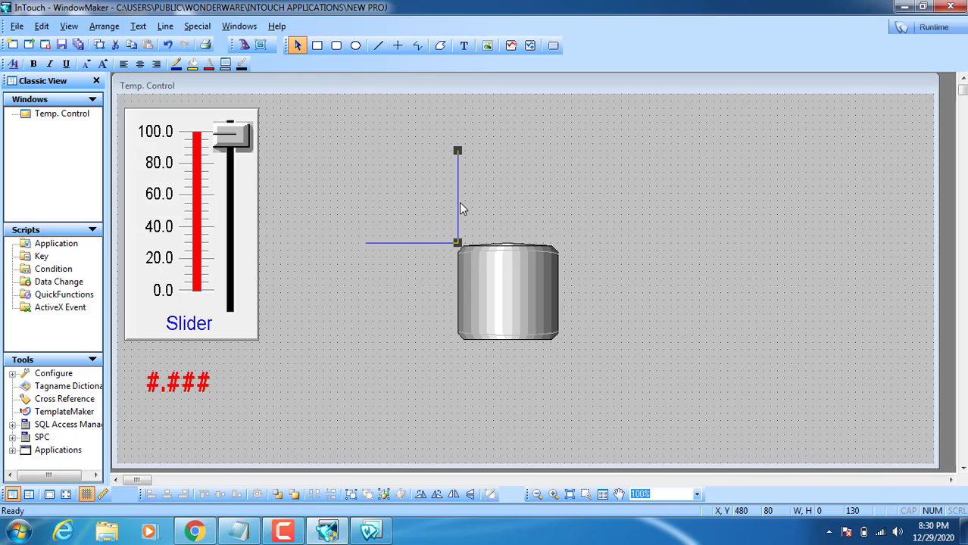
left_click(415, 244)
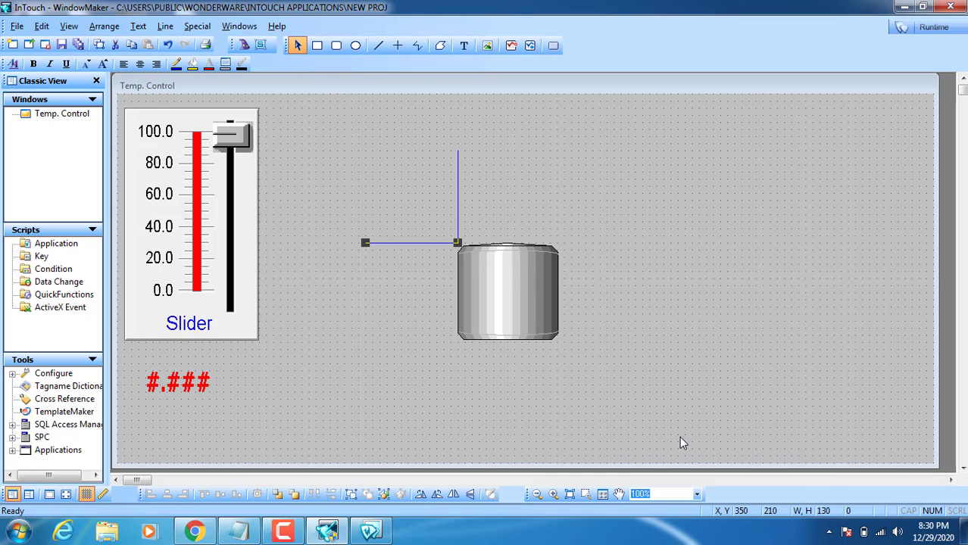
double_click(524, 312)
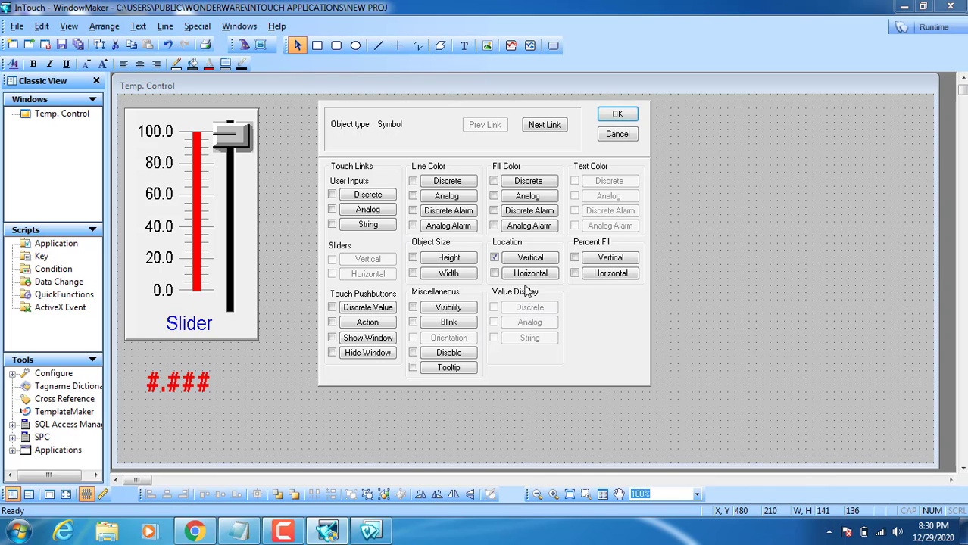
left_click(531, 274)
type("a1")
left_click_drag(536, 246, 510, 247)
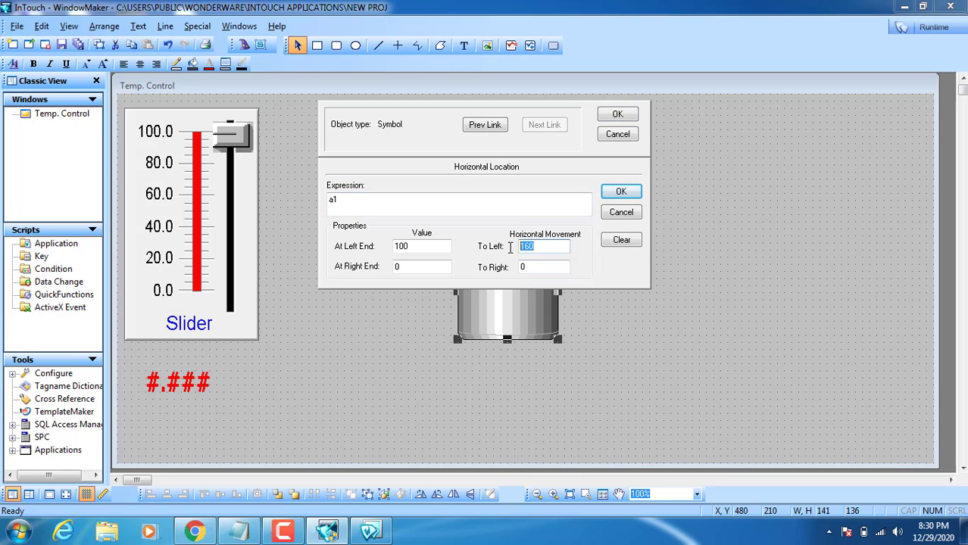
type("1")
key("Tab")
left_click_drag(412, 245, 376, 245)
left_click(351, 197)
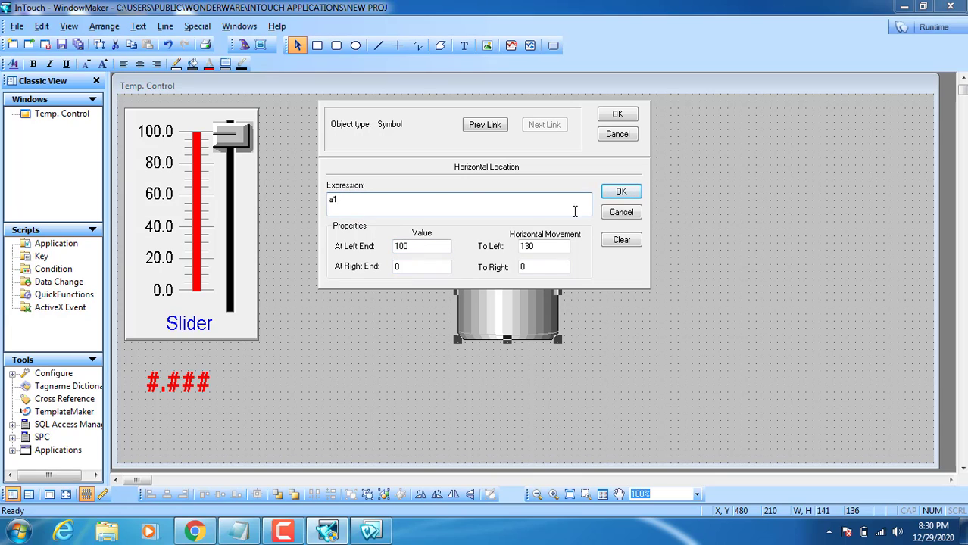
left_click(620, 192)
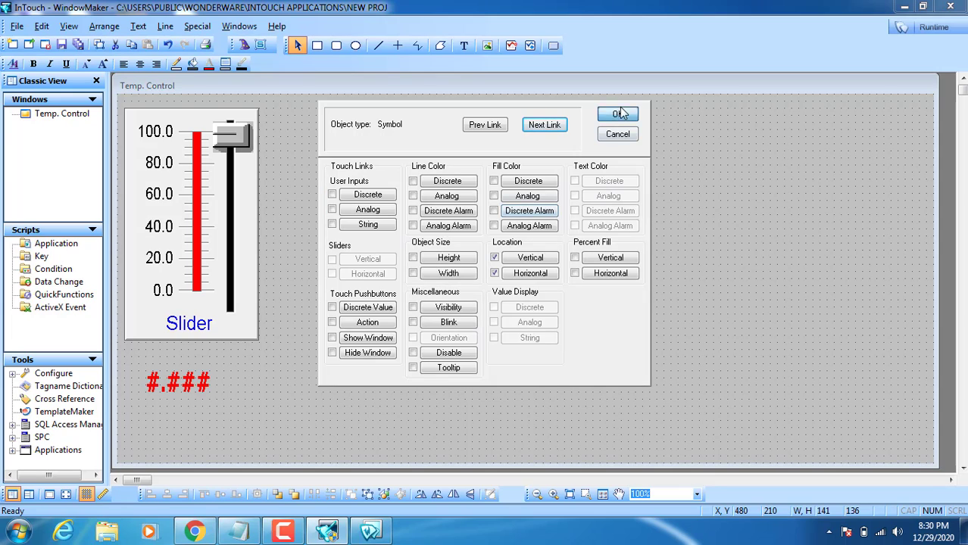
left_click(618, 114)
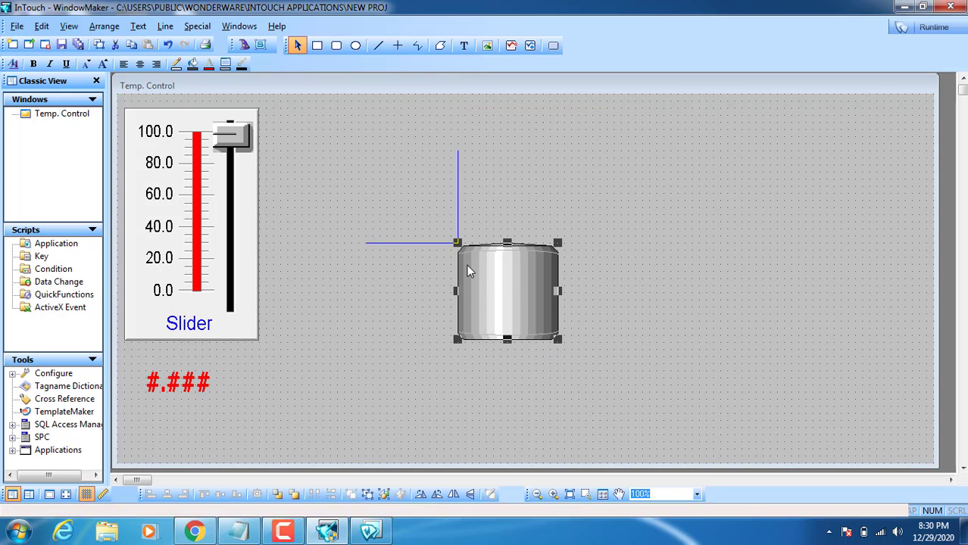
Set the tank's vertical location link to an upward movement of 130 and a downward movement of 0
left_click(458, 200)
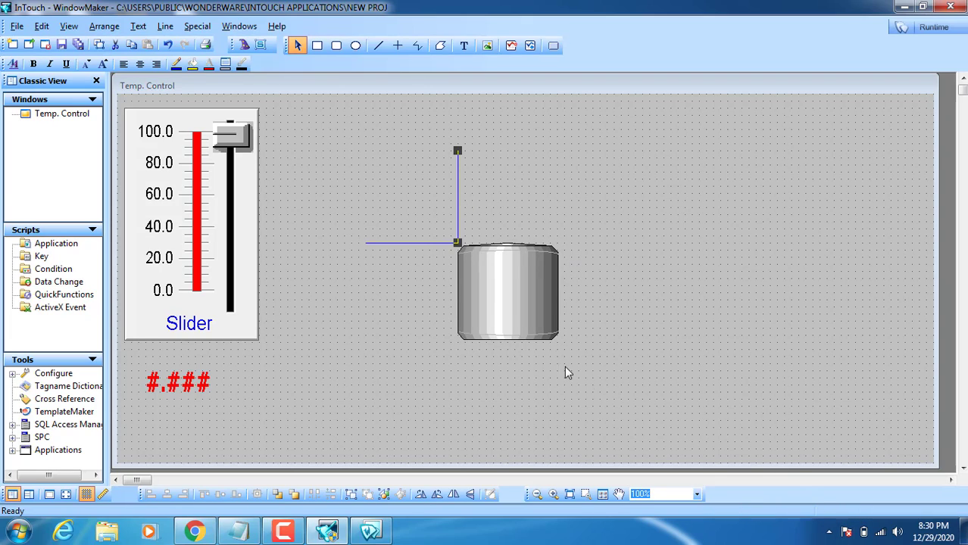
double_click(506, 317)
left_click(526, 259)
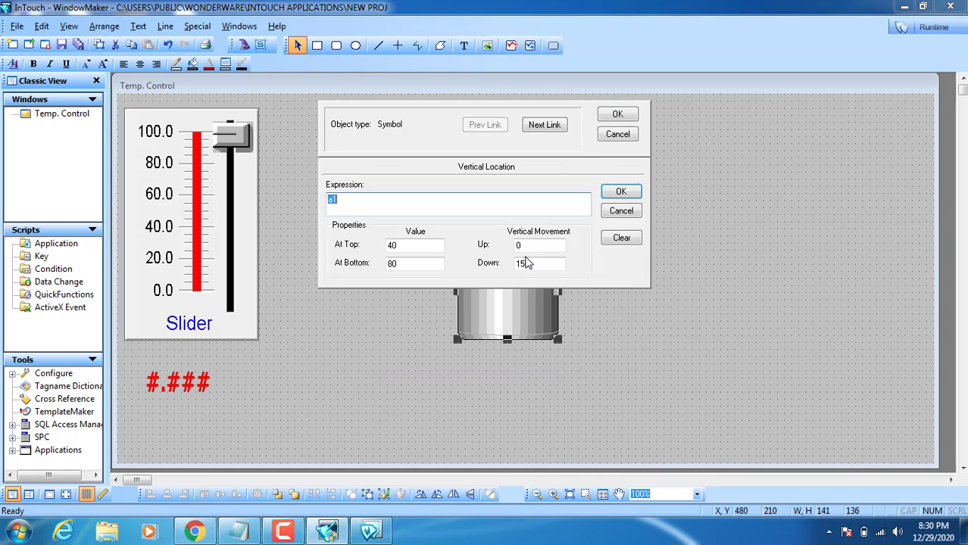
double_click(528, 244)
type("13")
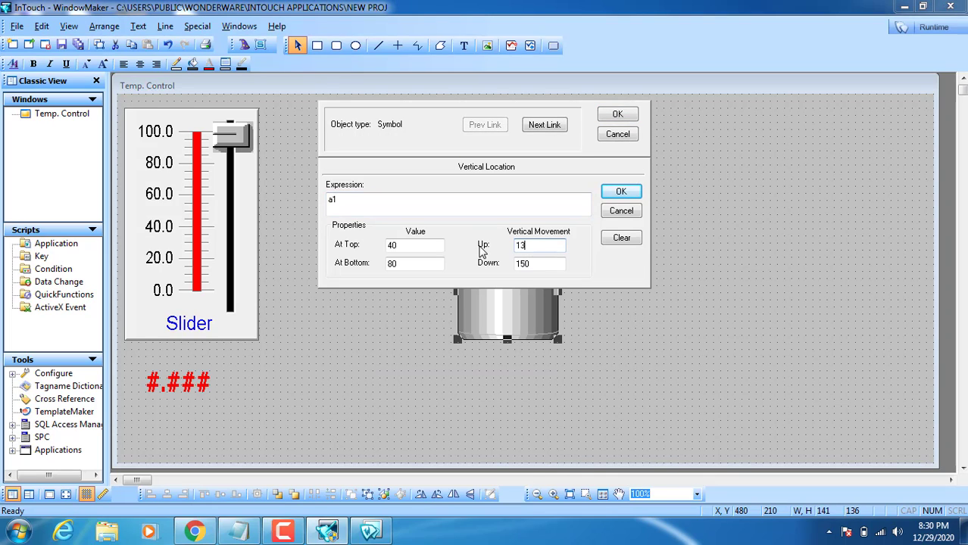
type("0")
key("Tab")
type("0")
Set the vertical location link's values to 100 at top and 0 at bottom, apply it, and review the horizontal location link
left_click(395, 250)
double_click(407, 246)
type("100")
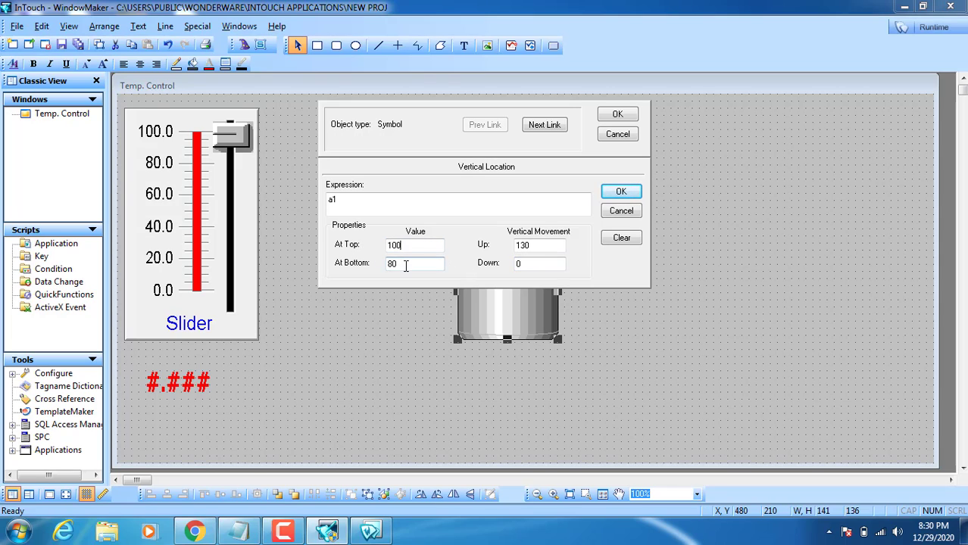
double_click(405, 265)
type("0")
double_click(401, 246)
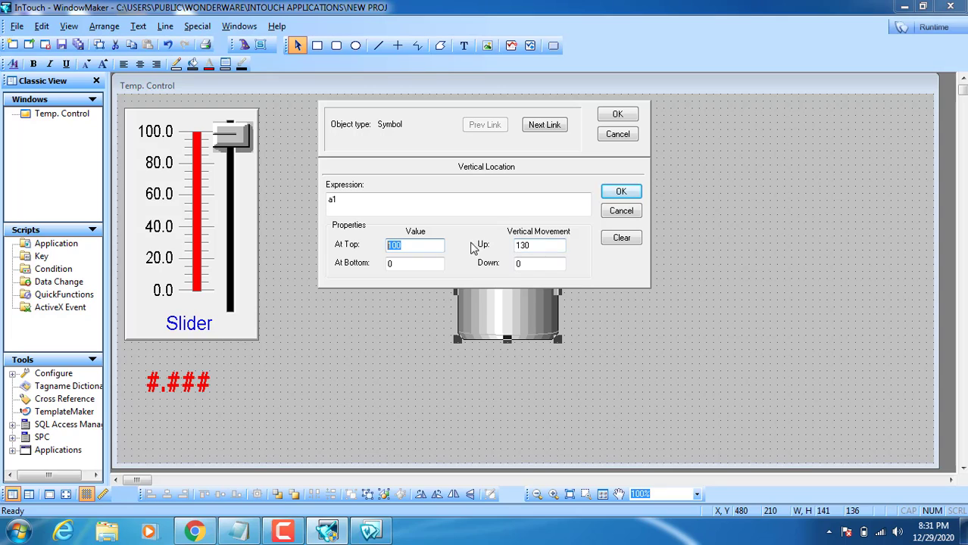
left_click(609, 194)
left_click(531, 273)
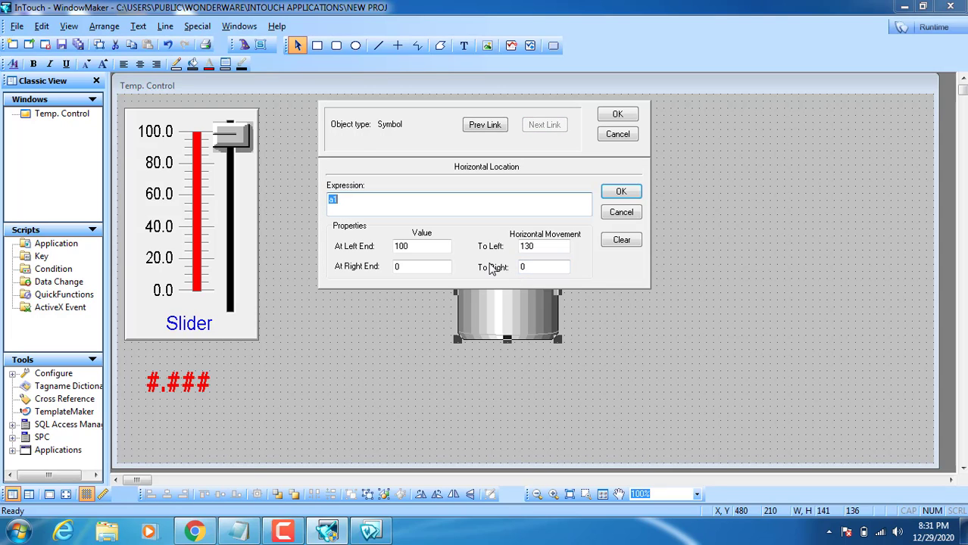
left_click(619, 191)
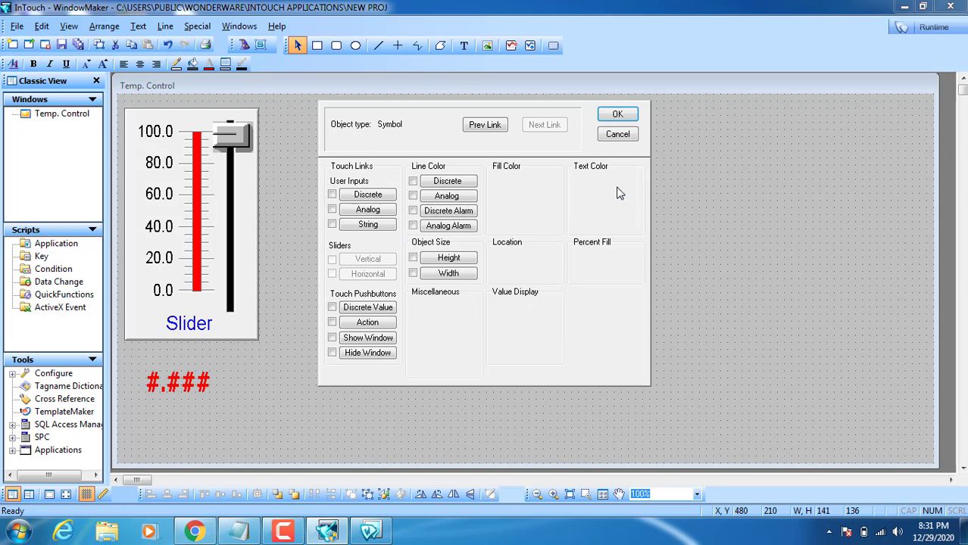
Confirm the animation links, then review the tank's vertical and horizontal location settings without changing them
left_click(618, 115)
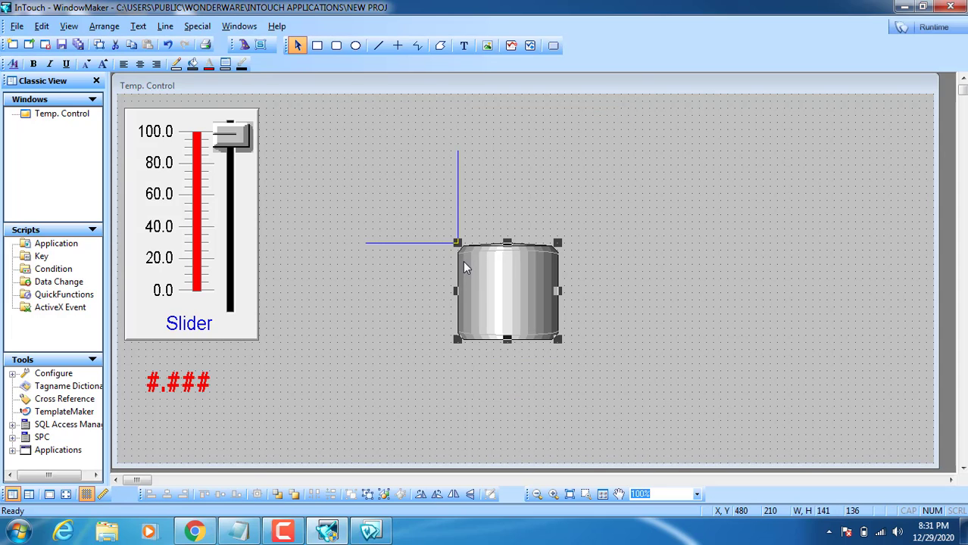
double_click(464, 262)
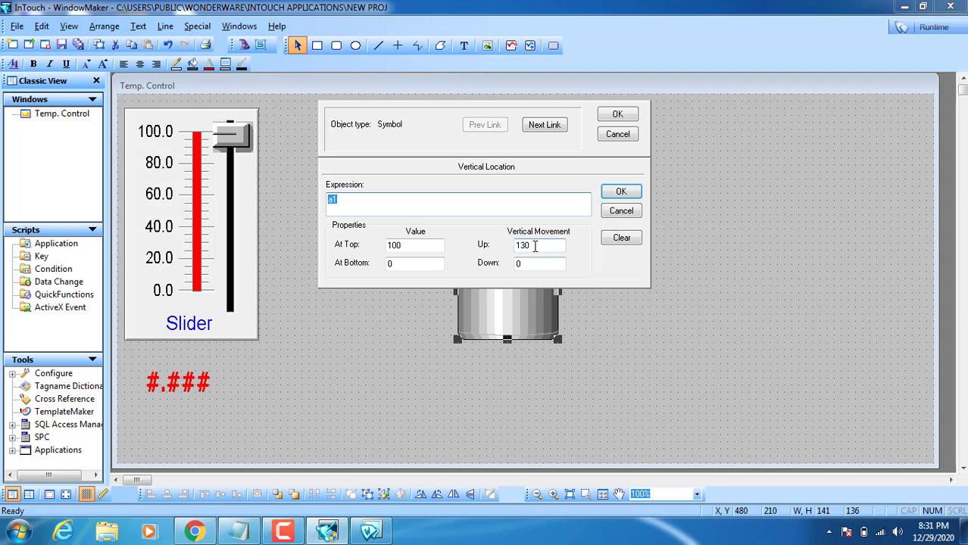
double_click(524, 246)
left_click(613, 118)
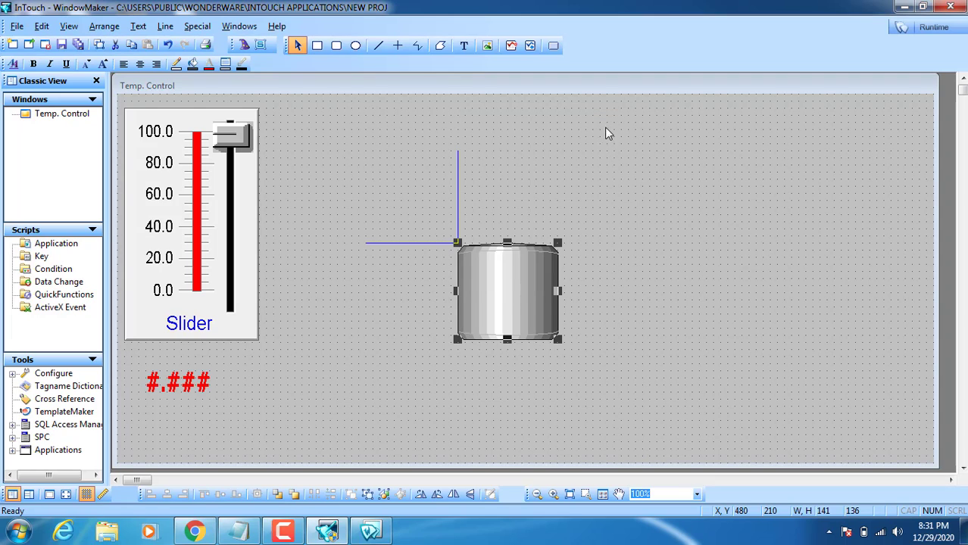
double_click(508, 295)
left_click(529, 277)
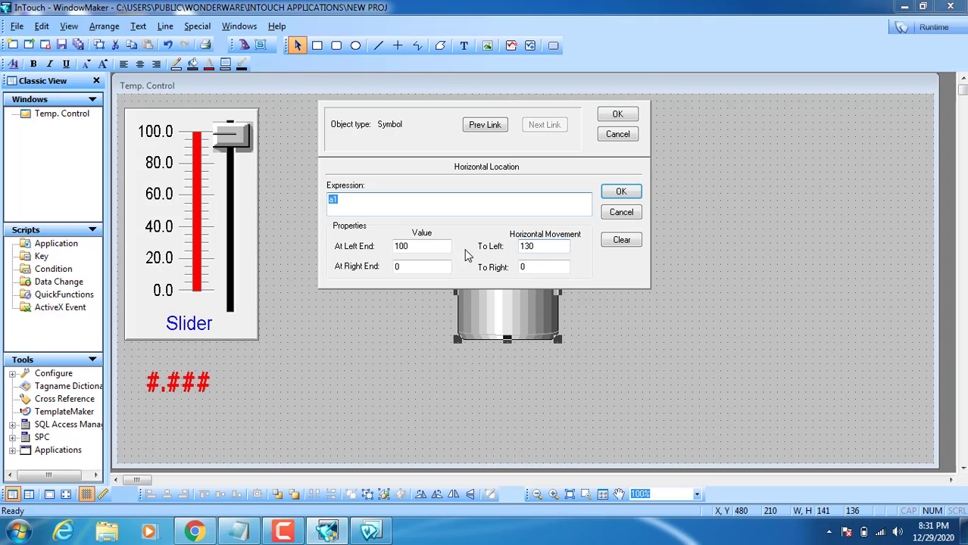
left_click(615, 117)
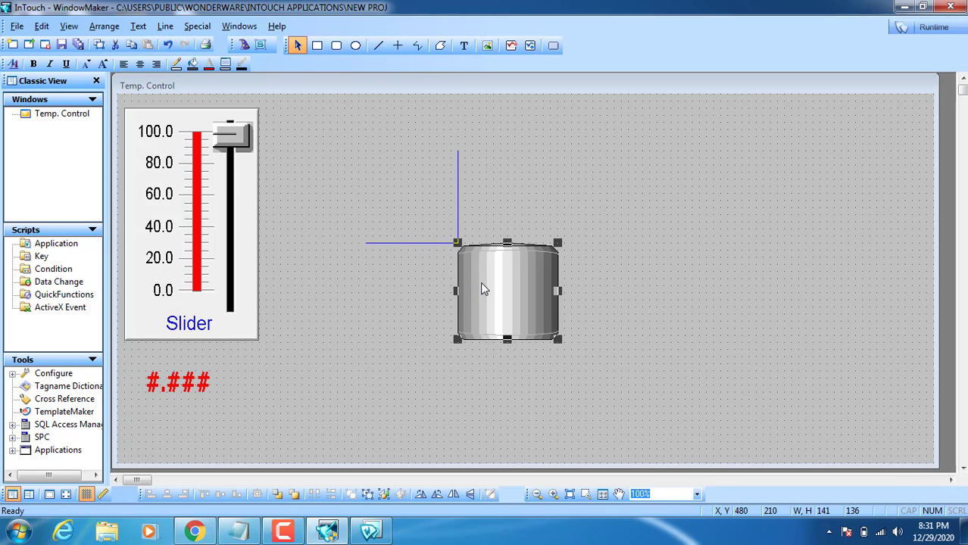
Test the tank's diagonal movement in runtime by moving the slider between 100 and 0, then return to development
left_click(921, 30)
left_click_drag(115, 96, 125, 276)
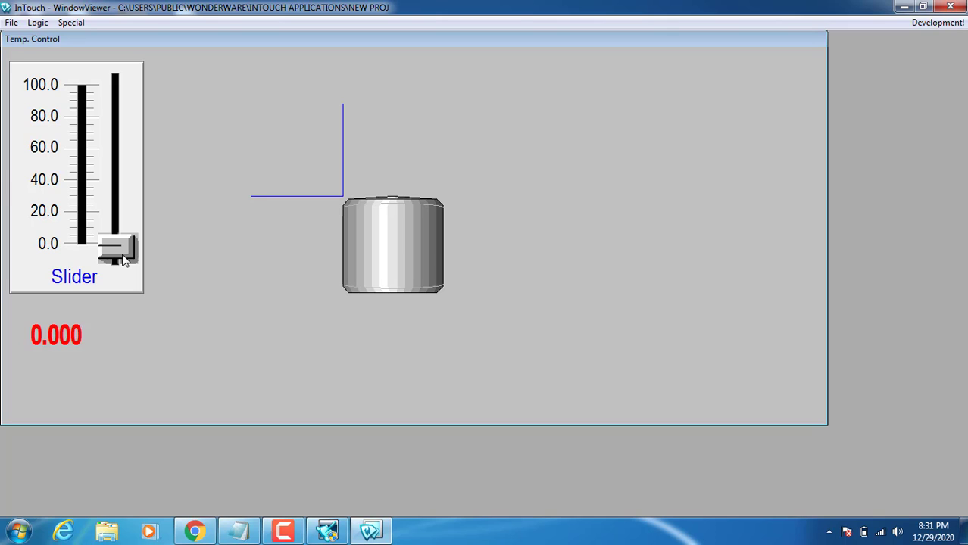
left_click_drag(125, 259, 147, 234)
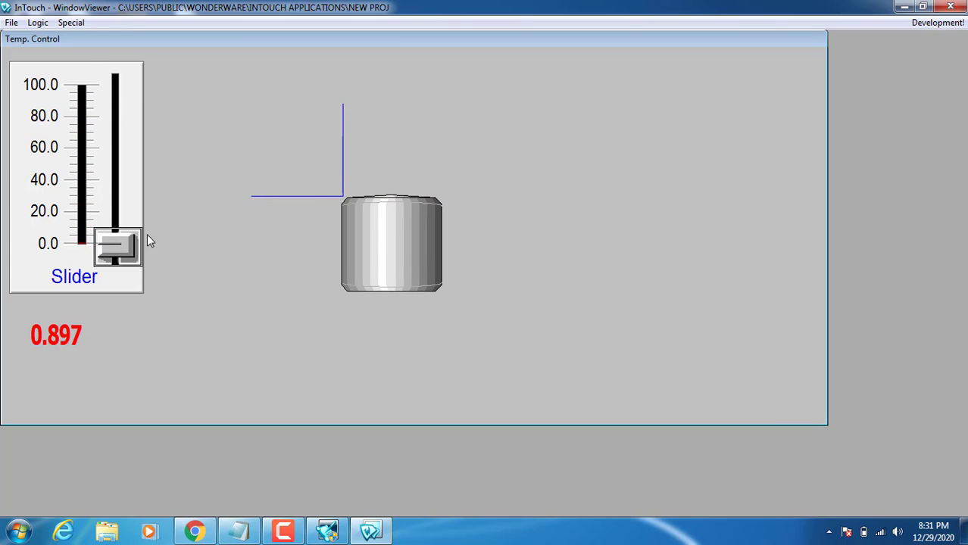
left_click(937, 22)
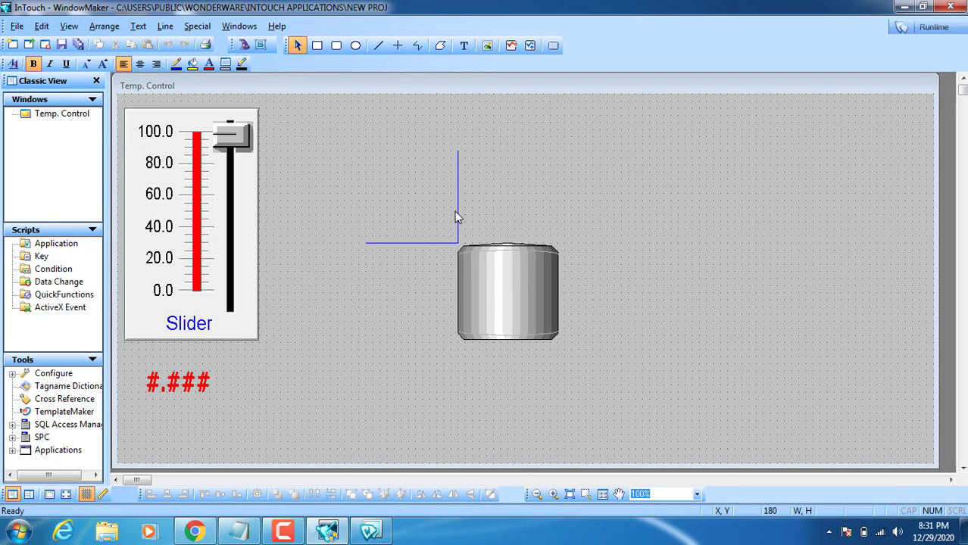
Move both guide lines to the tank's lower-left corner, with the vertical one running downward and the horizontal one running left
left_click_drag(459, 209, 458, 401)
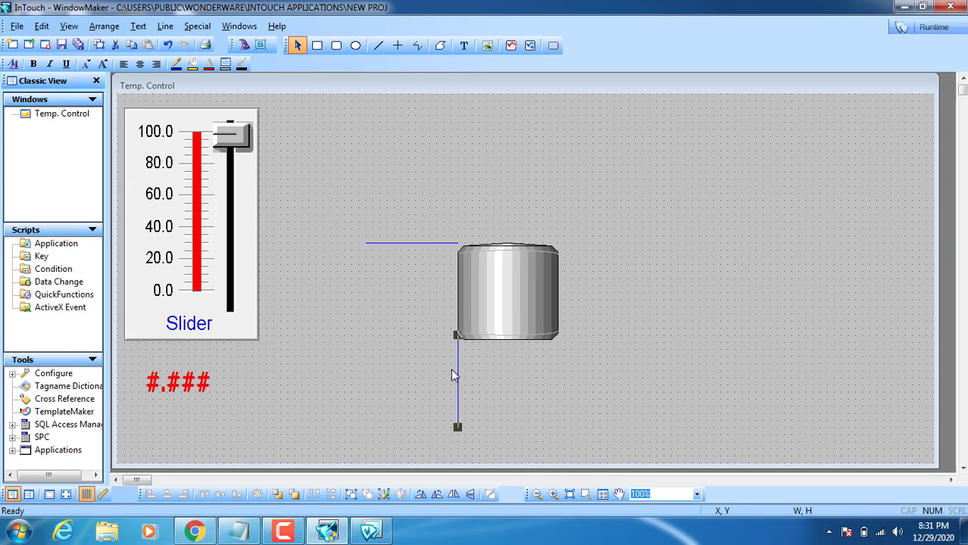
left_click_drag(421, 247, 415, 340)
left_click(451, 328)
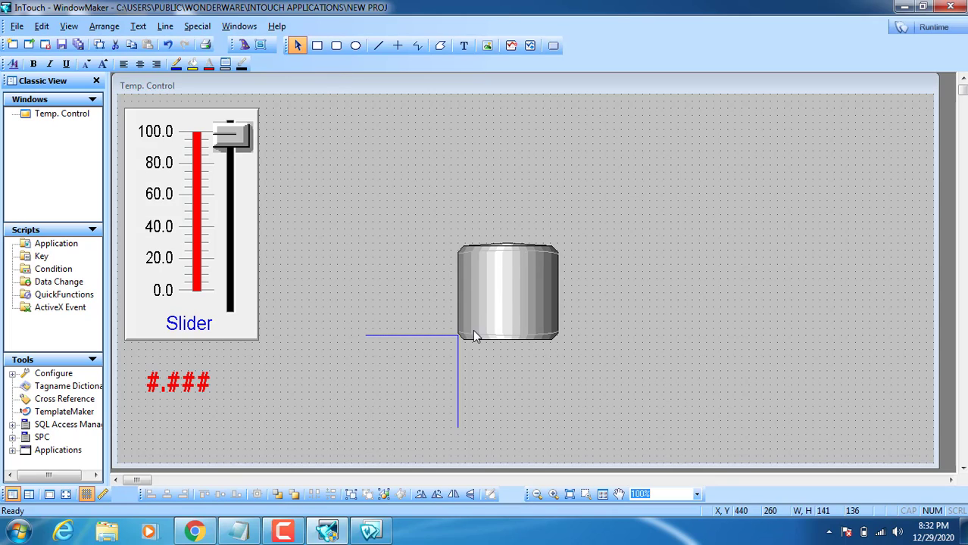
Move the tank diagonally down and left over the guide lines as a trial, and return it to X 480, Y 210
left_click(502, 284)
left_click(617, 241)
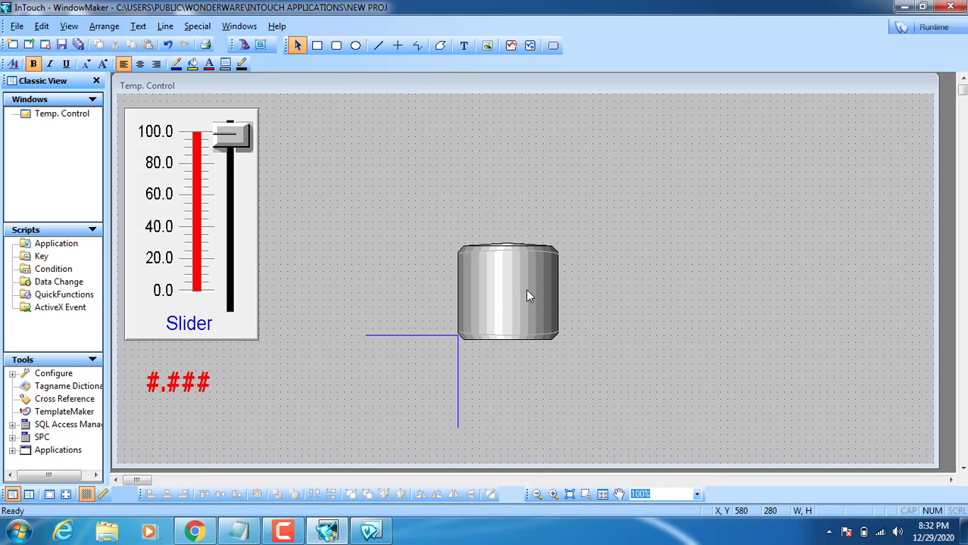
left_click_drag(527, 295, 478, 336)
left_click_drag(424, 366, 518, 296)
left_click(532, 290)
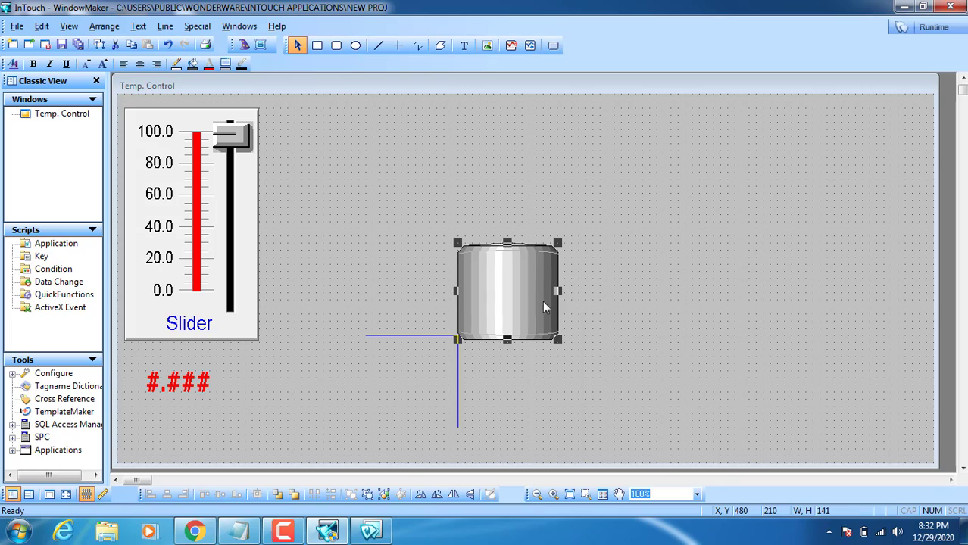
Review the tank's horizontal location link on a1 and close its animation settings with the values kept
double_click(488, 307)
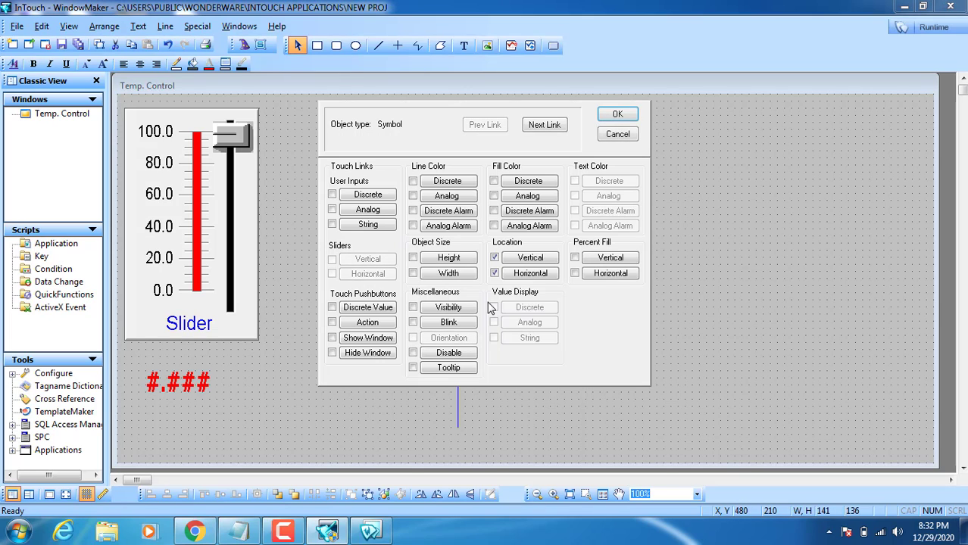
left_click(535, 275)
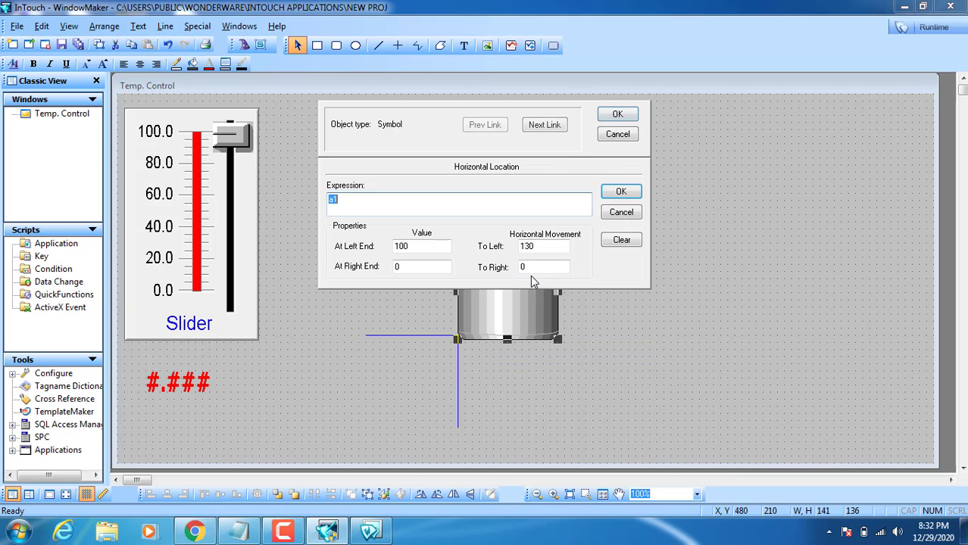
left_click(616, 194)
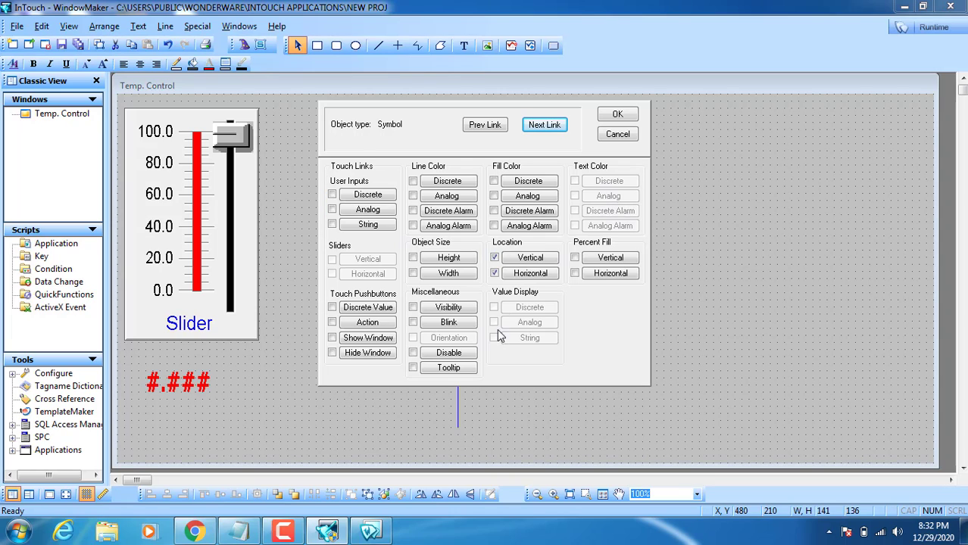
left_click(617, 115)
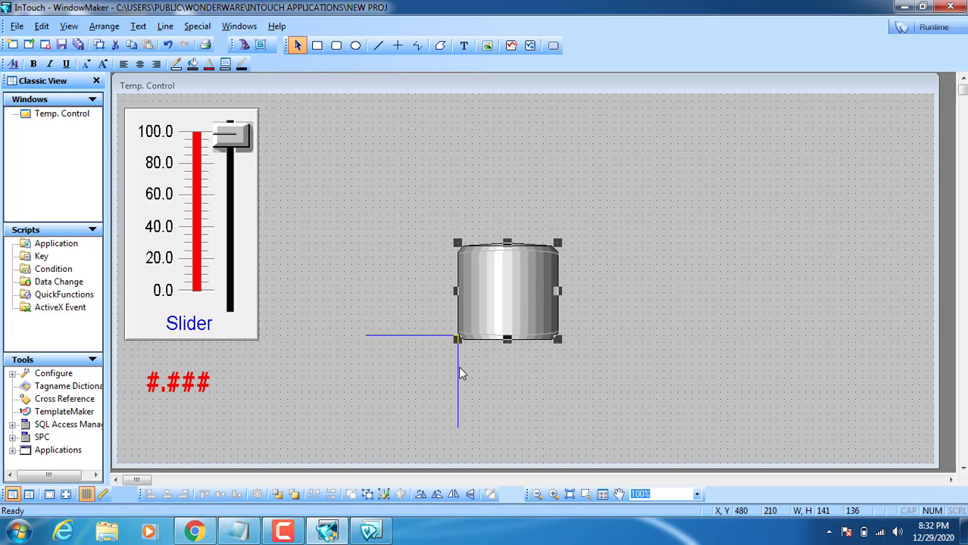
Set the tank's vertical location link to a downward movement of 130 and an upward movement of 0
double_click(515, 298)
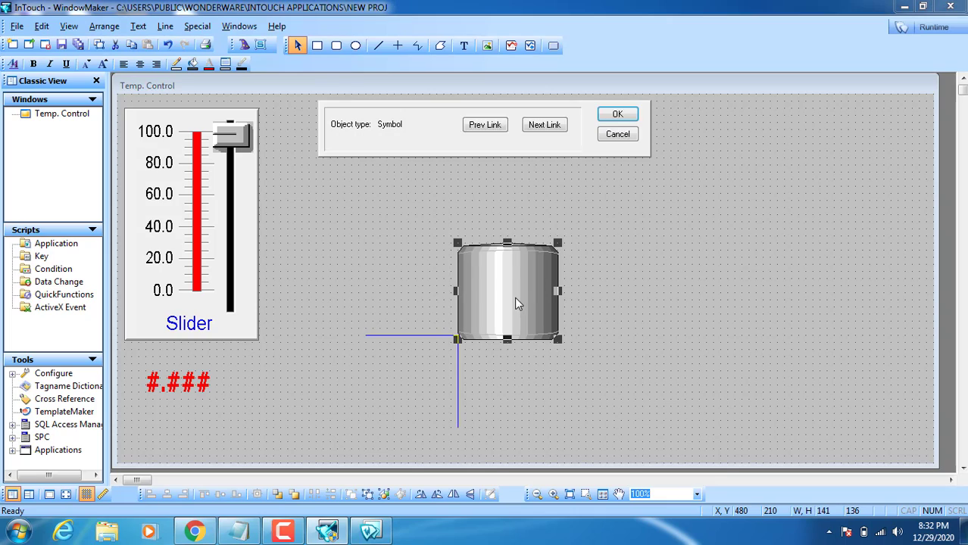
left_click(533, 259)
double_click(534, 263)
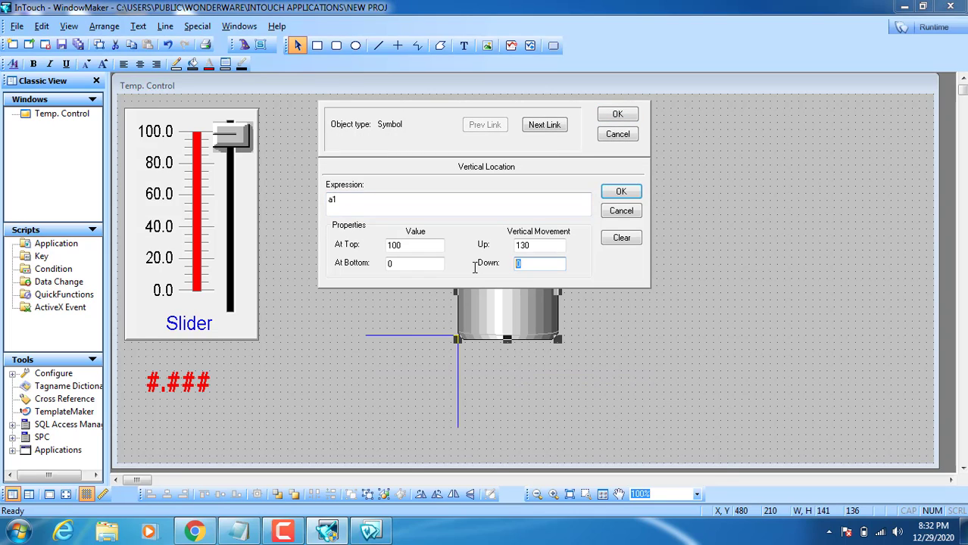
type("130")
key("shift+Tab")
type("0")
Set the vertical location link's values to 100 at bottom and 0 at top, and apply the link
key("shift+Tab")
type("100")
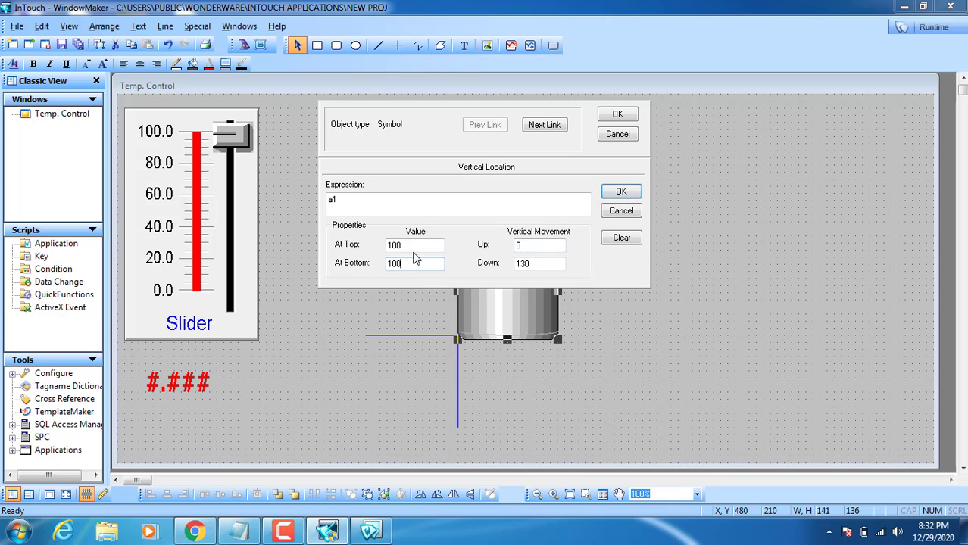
key("shift+Tab")
type("0")
left_click_drag(534, 263, 489, 265)
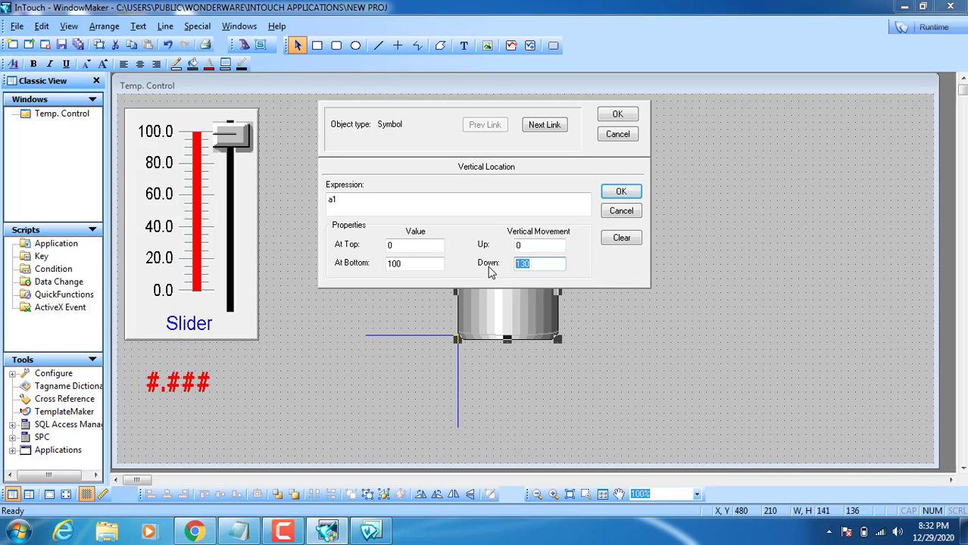
left_click(612, 119)
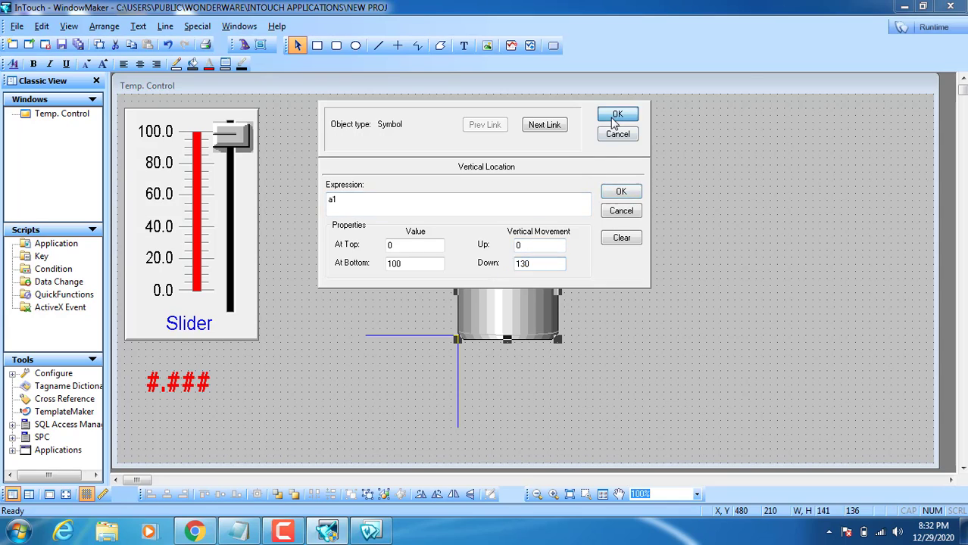
Test the tank's down-left diagonal movement in runtime by raising the slider to about 97, then return to development
left_click(923, 26)
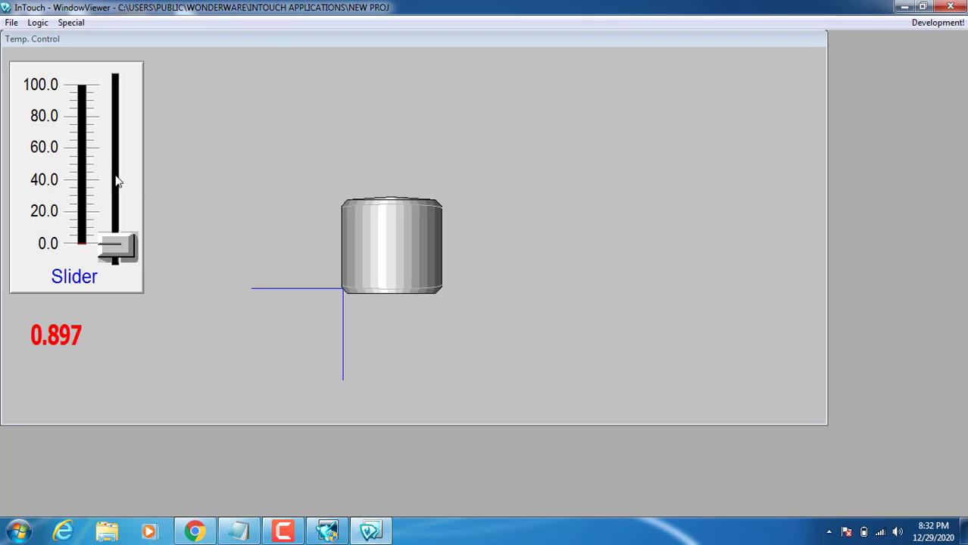
left_click_drag(110, 233, 114, 78)
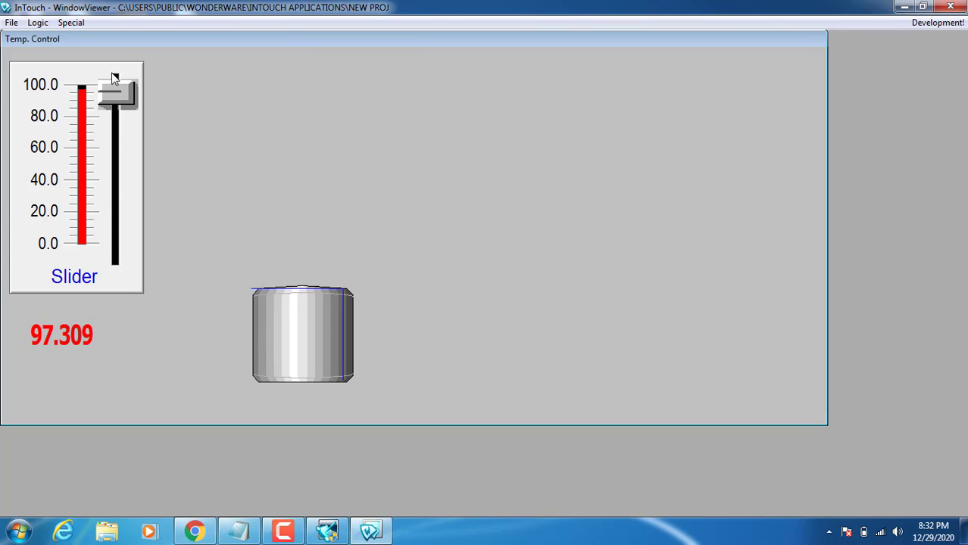
left_click(937, 22)
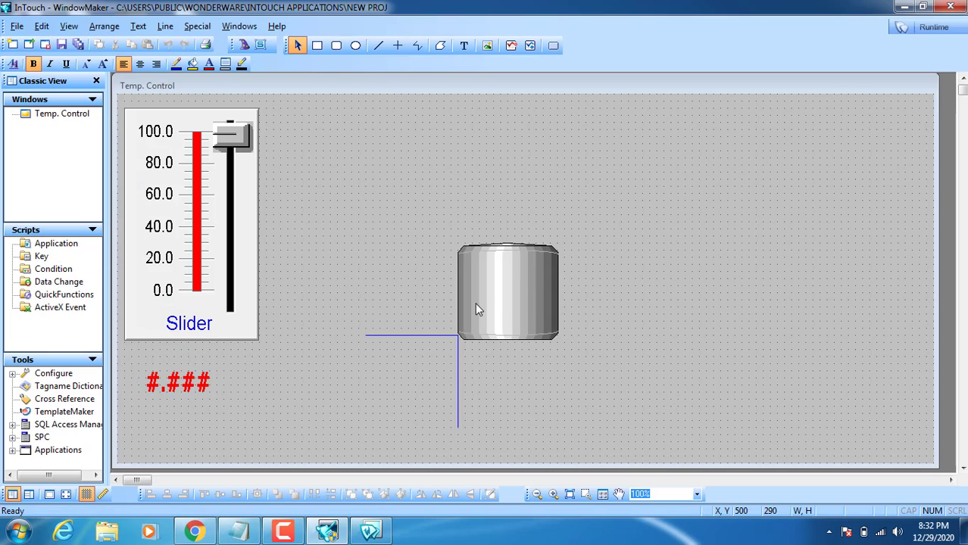
left_click_drag(626, 201, 362, 383)
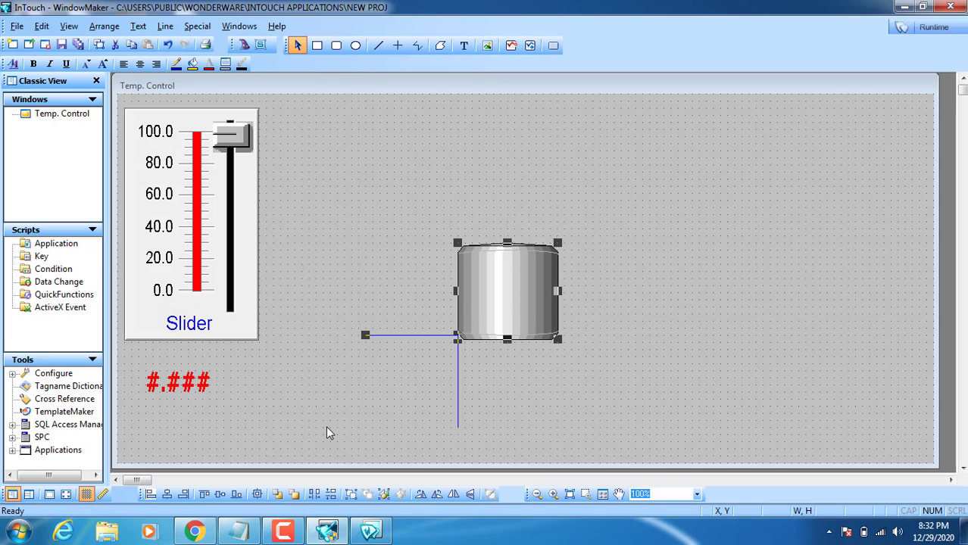
left_click(602, 371)
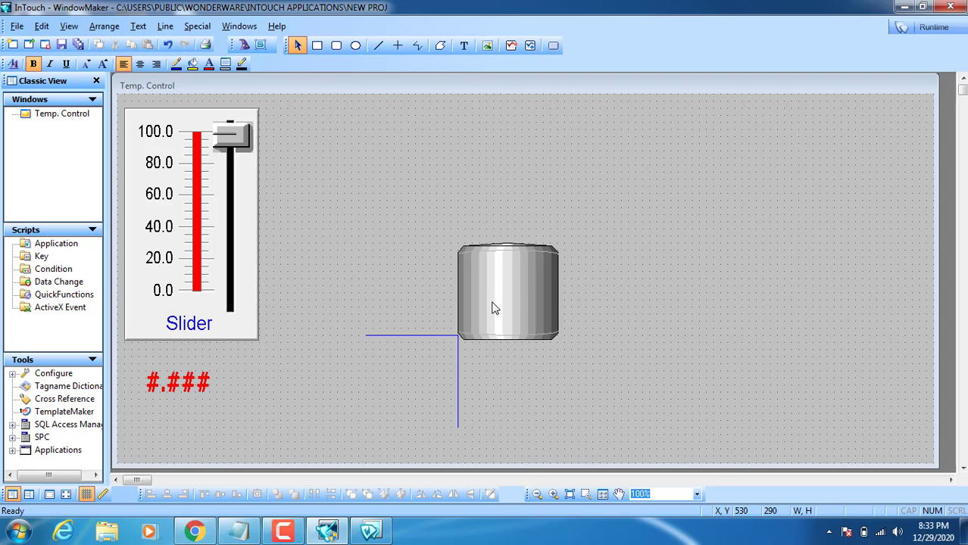
left_click_drag(612, 233, 314, 404)
left_click(590, 309)
left_click(509, 285)
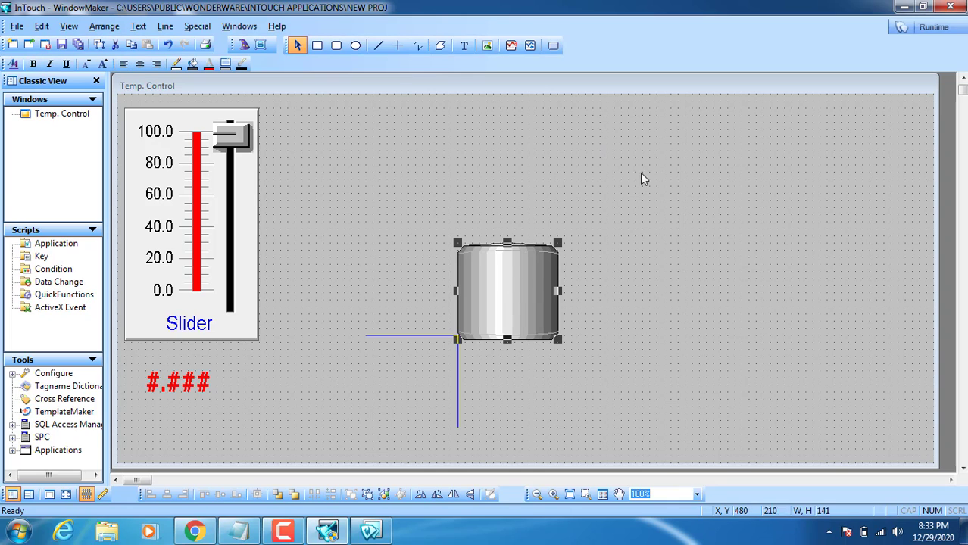
left_click(594, 396)
left_click_drag(614, 205, 301, 431)
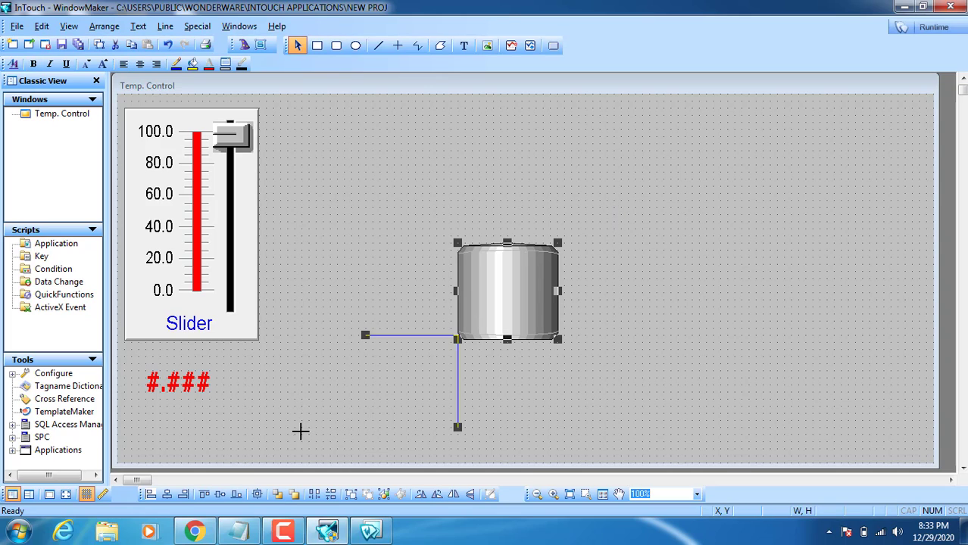
left_click(570, 387)
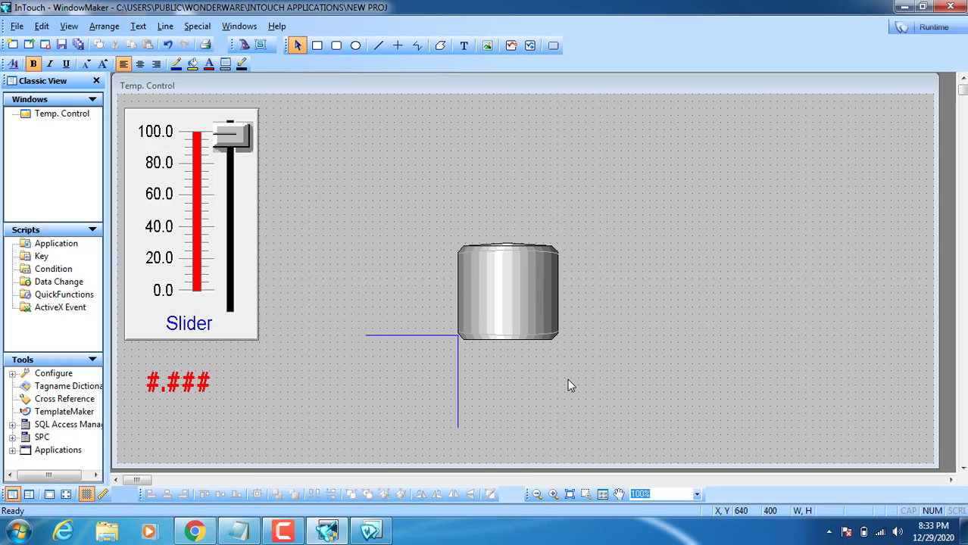